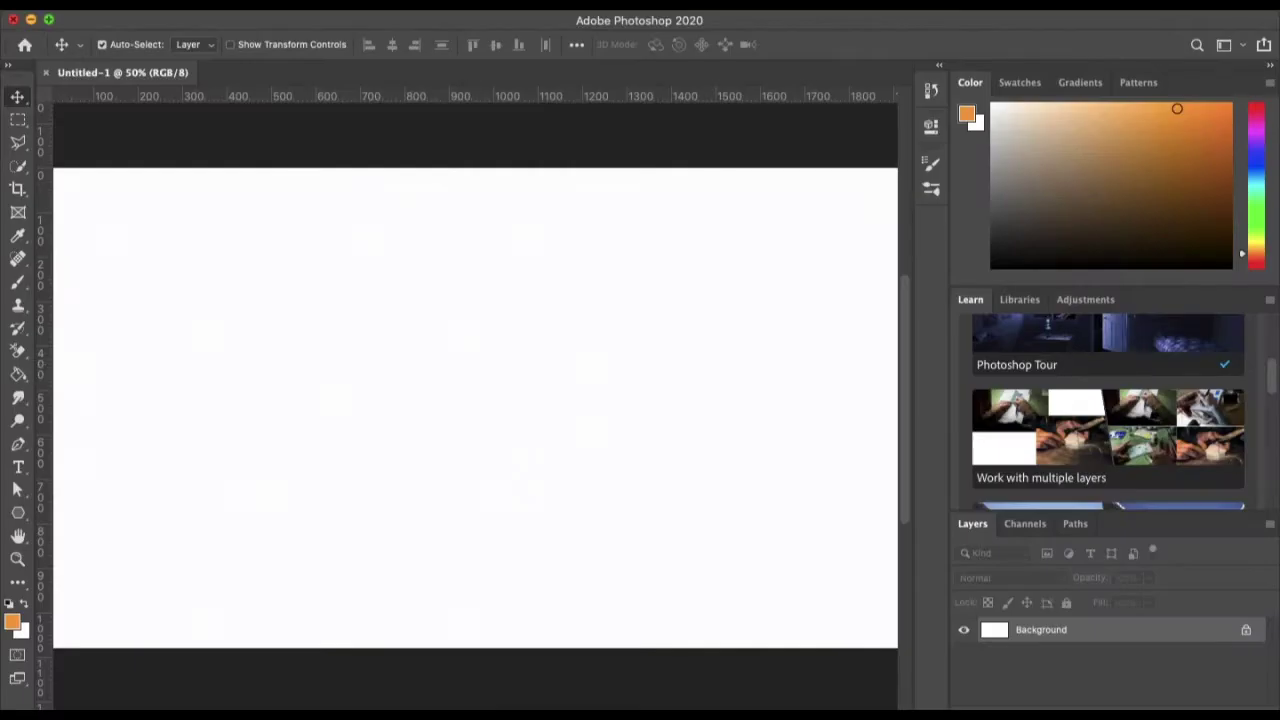
Step: Drag horizontal and vertical margin guides from the rulers around the canvas
key(ctrl+0)
drag(386, 97, 400, 573)
drag(410, 97, 418, 553)
drag(40, 390, 168, 391)
drag(40, 400, 788, 460)
drag(40, 466, 752, 481)
drag(190, 400, 208, 403)
Step: Open messi.png, place it into Untitled-1 as Layer 1, and add a white layer mask
key(ctrl+o)
key(Return)
mouse_move(226, 169)
mouse_down()
mouse_move(463, 549)
mouse_move(482, 549)
mouse_up()
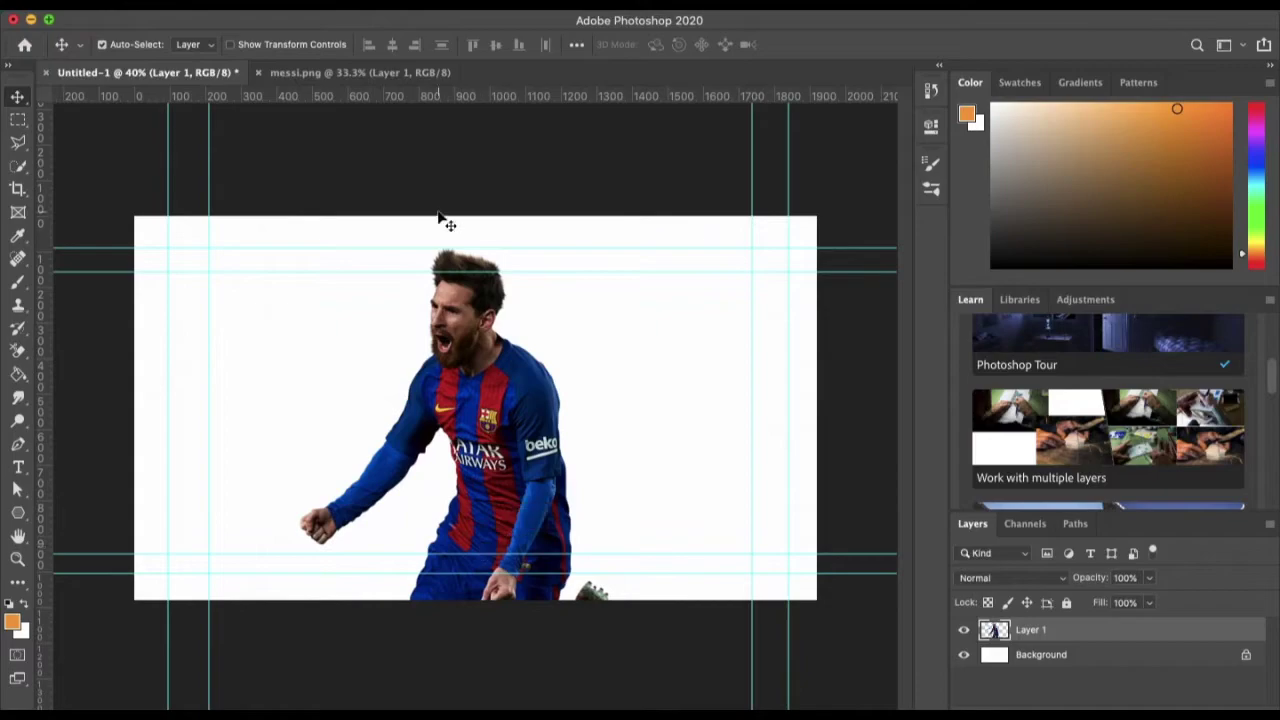
drag(436, 233, 437, 233)
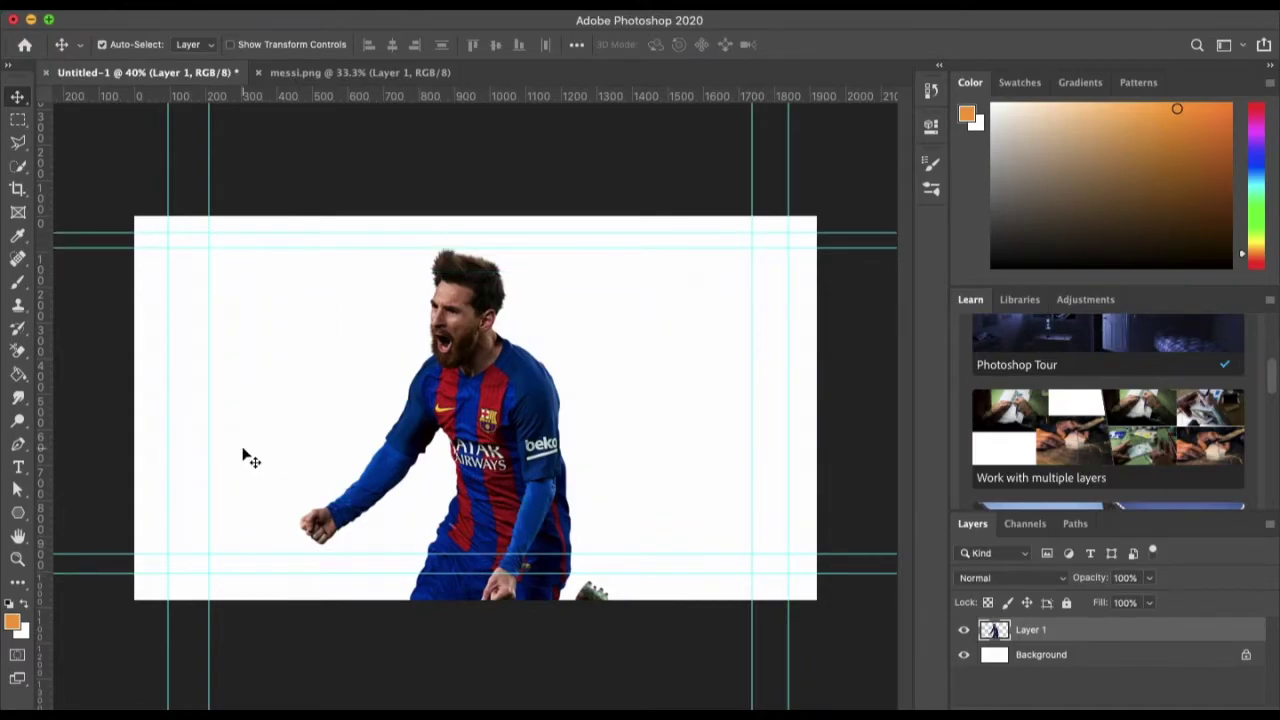
key(ctrl+shift+m)
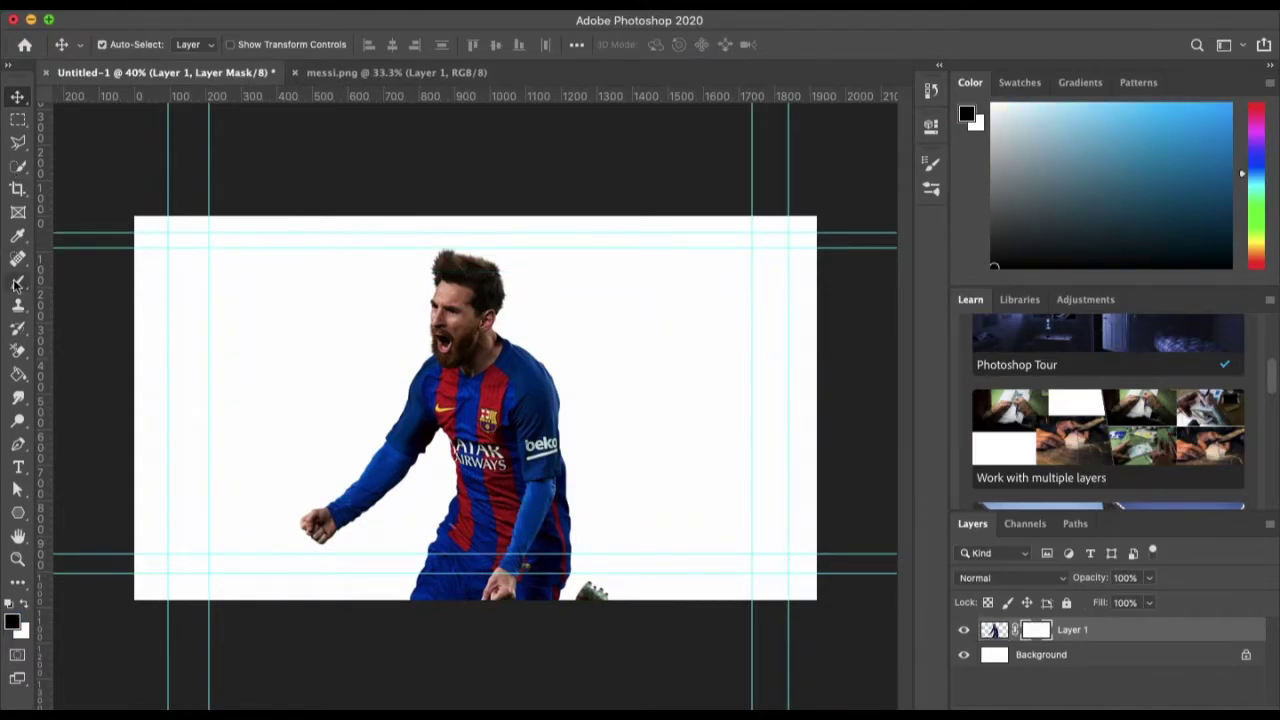
Step: Stamp a striped Brush Project jan 2010 preset in black over Messi's lower body on the mask
click(17, 280)
click(117, 44)
scroll(125, 260, down, 10)
scroll(125, 260, down, 3)
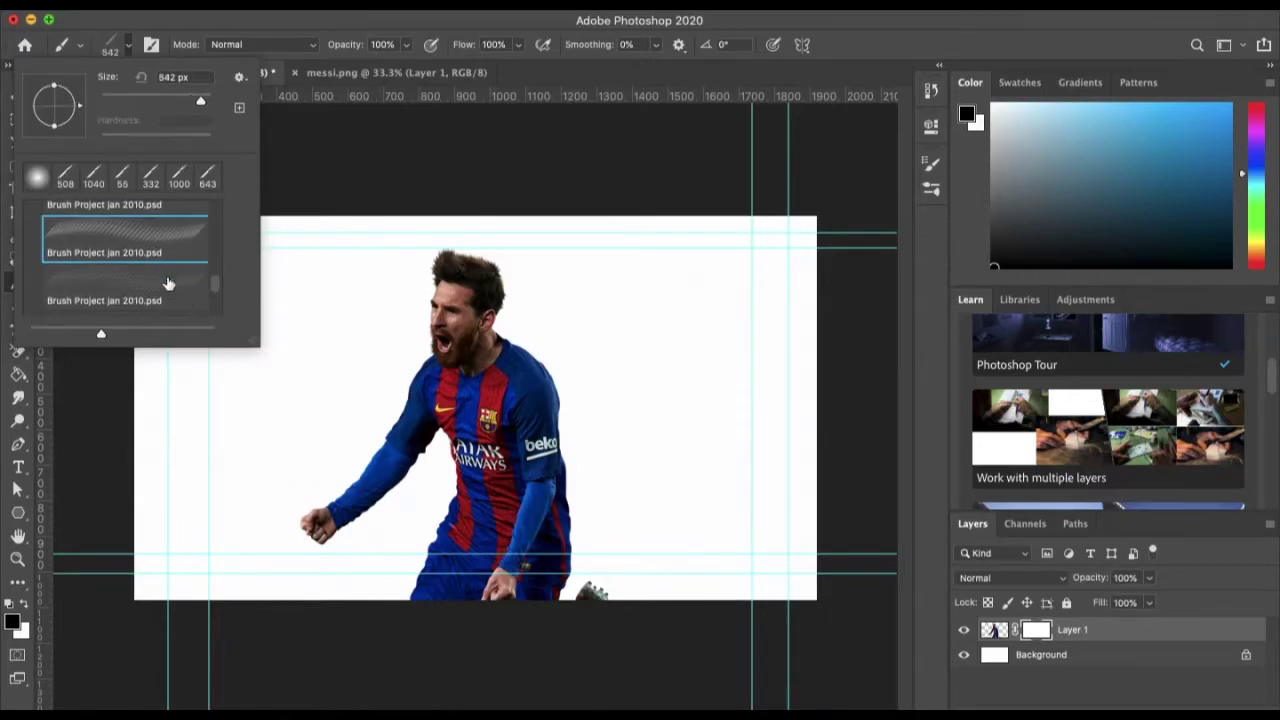
click(170, 287)
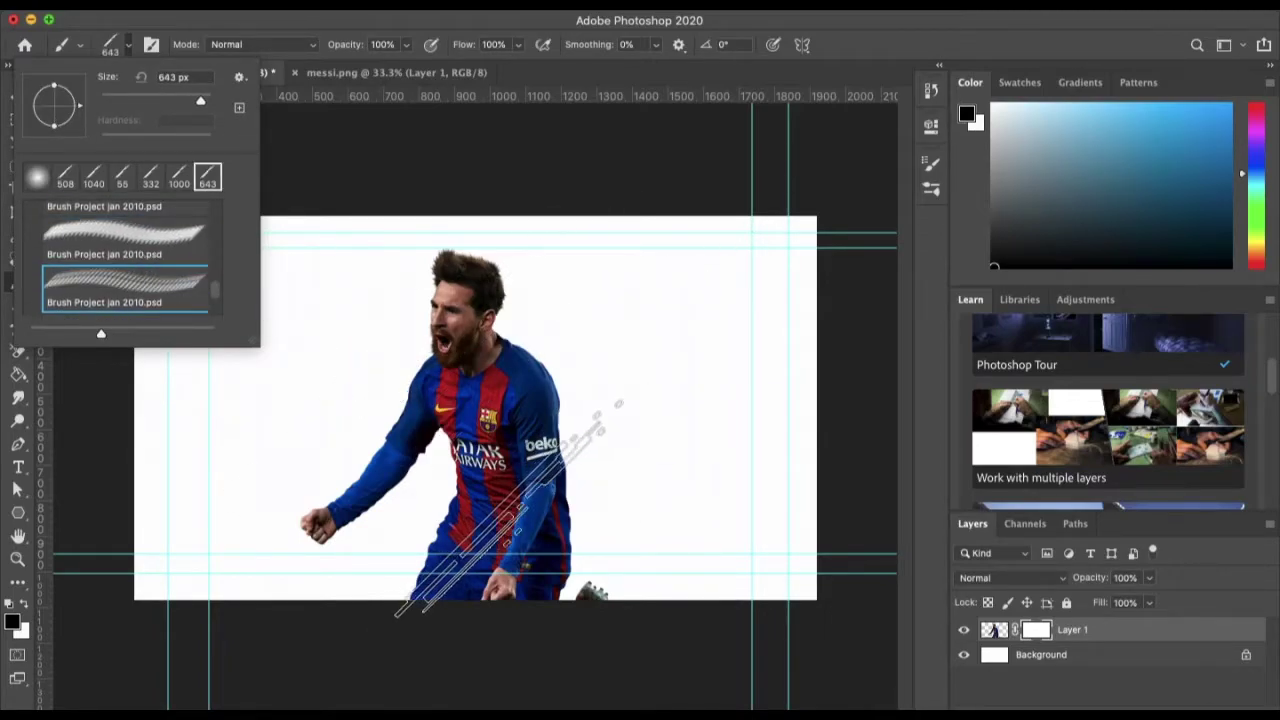
key(Return)
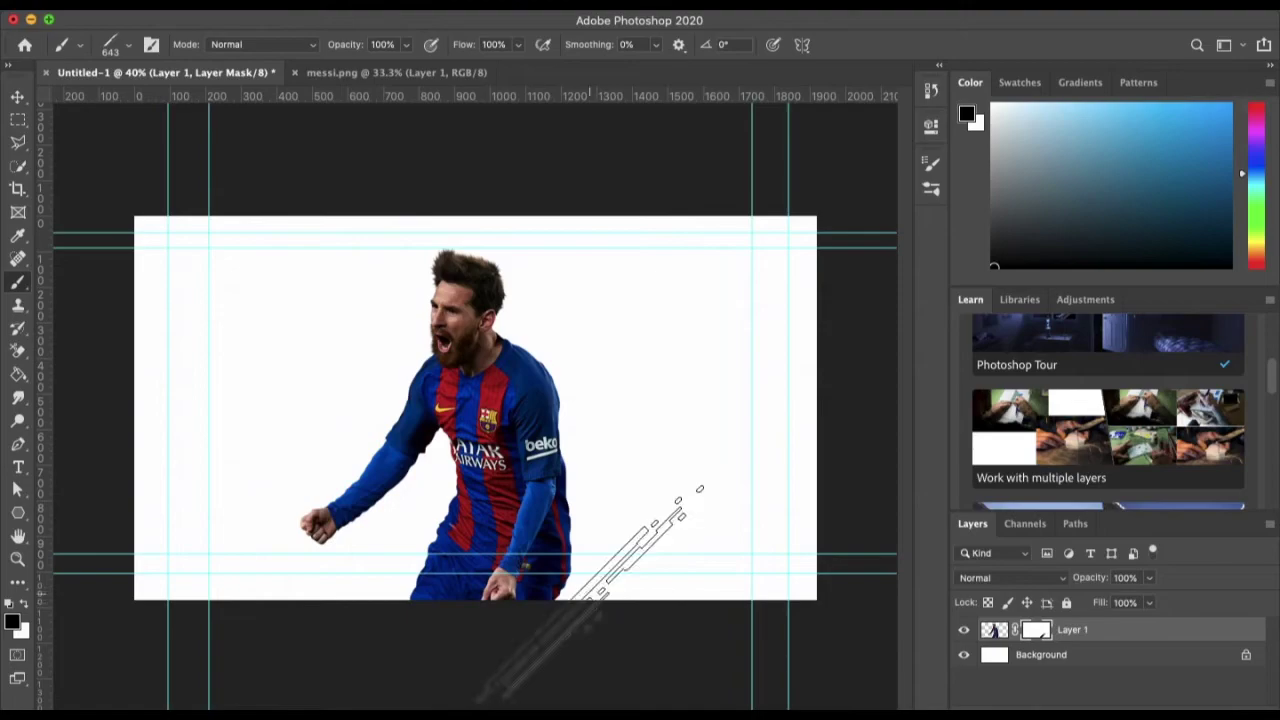
click(522, 577)
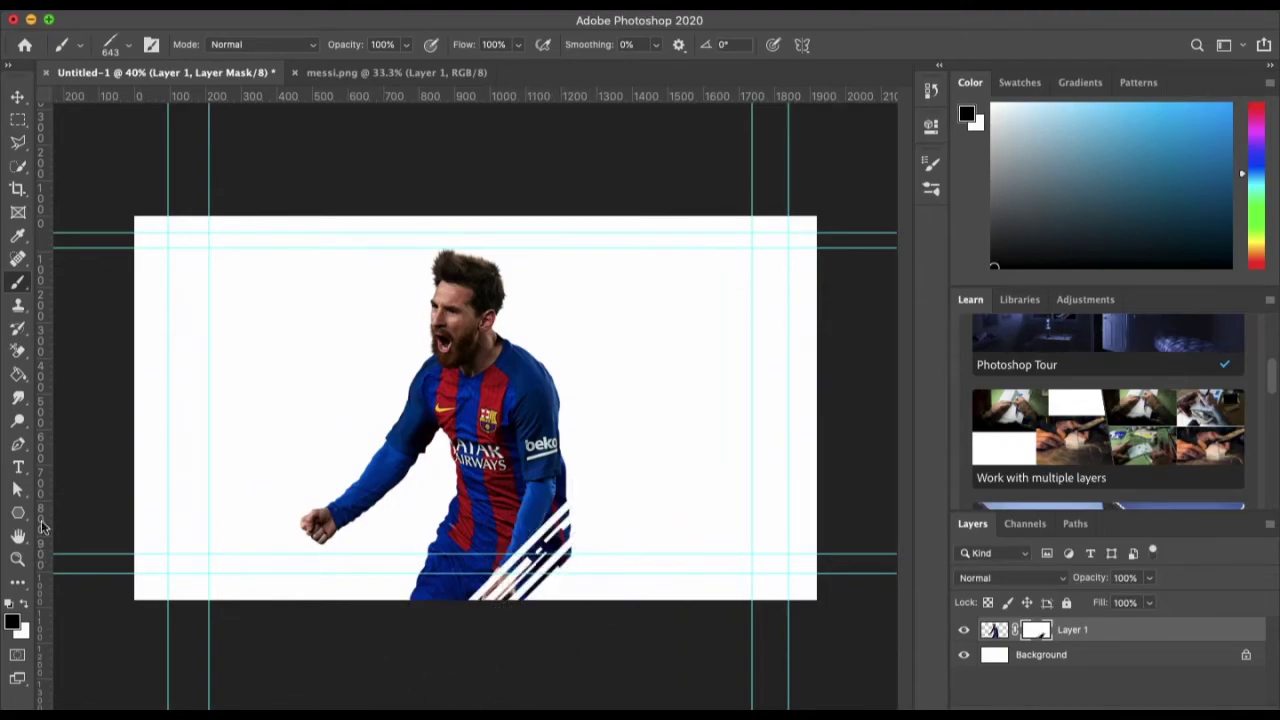
Step: Resize the brush and try other striped brush presets
click(130, 46)
scroll(125, 260, down, 2)
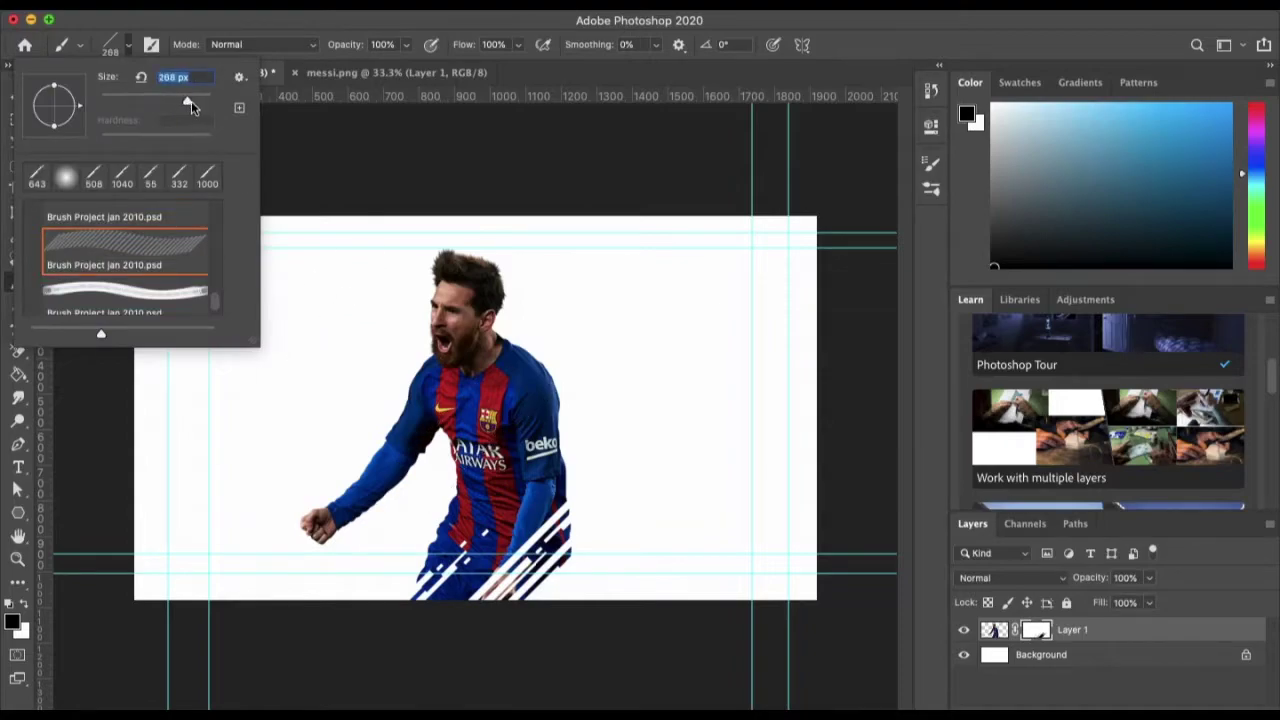
click(497, 548)
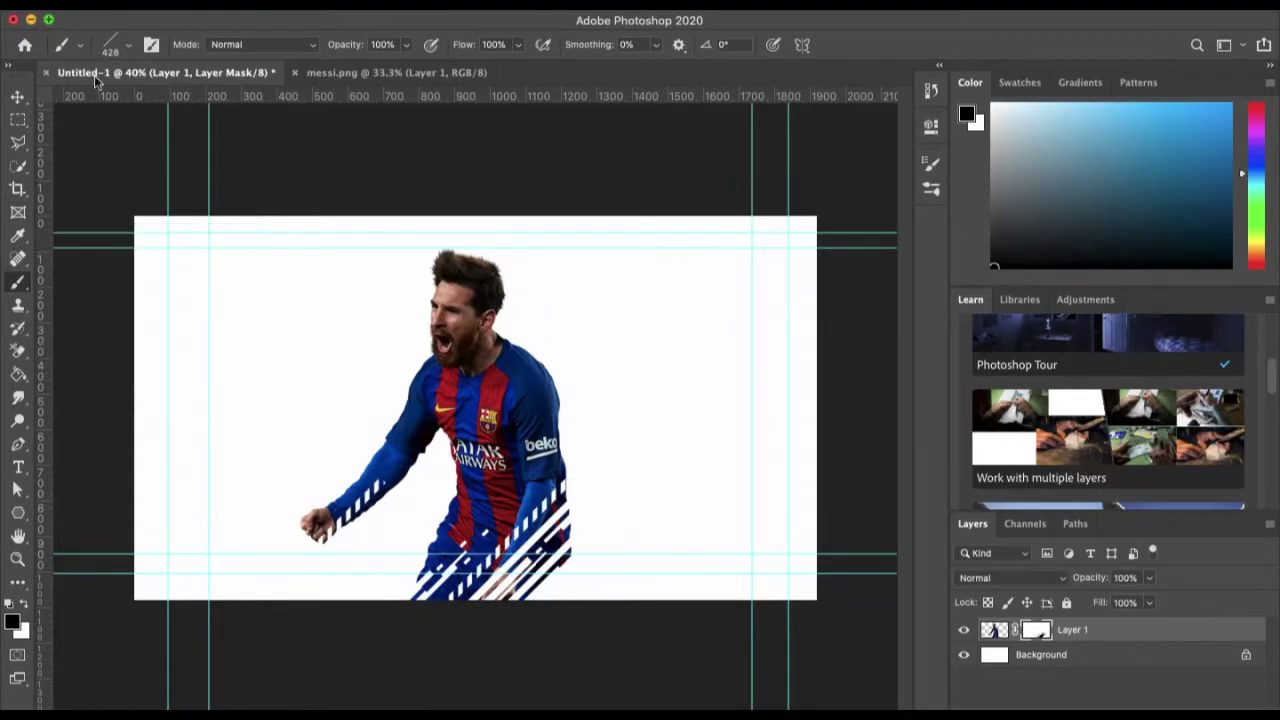
click(128, 46)
click(204, 241)
key(Return)
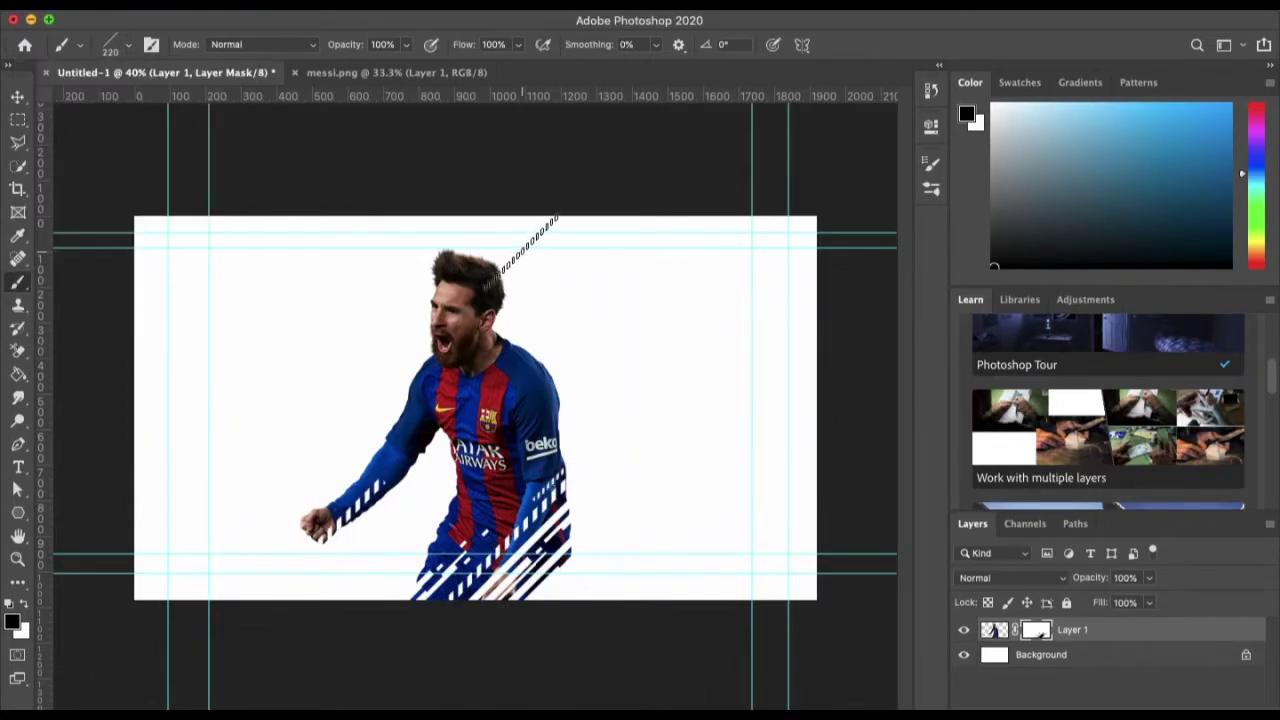
click(128, 46)
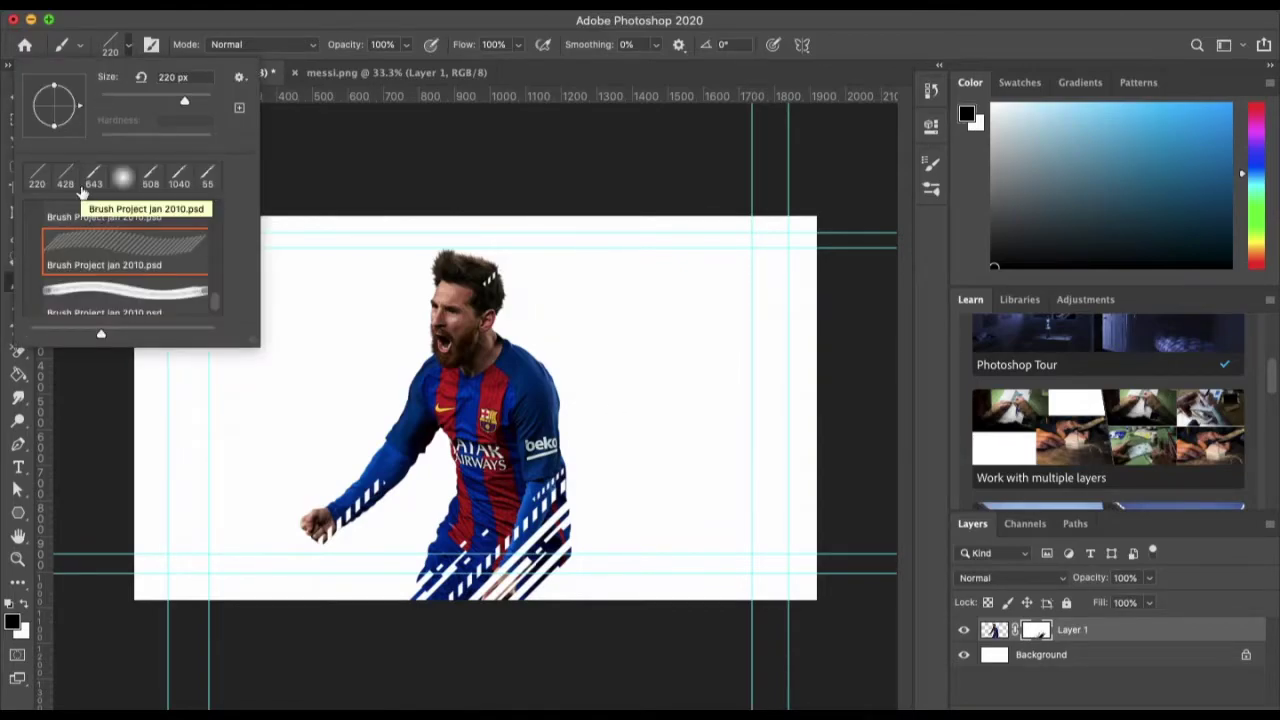
scroll(137, 296, down, 2)
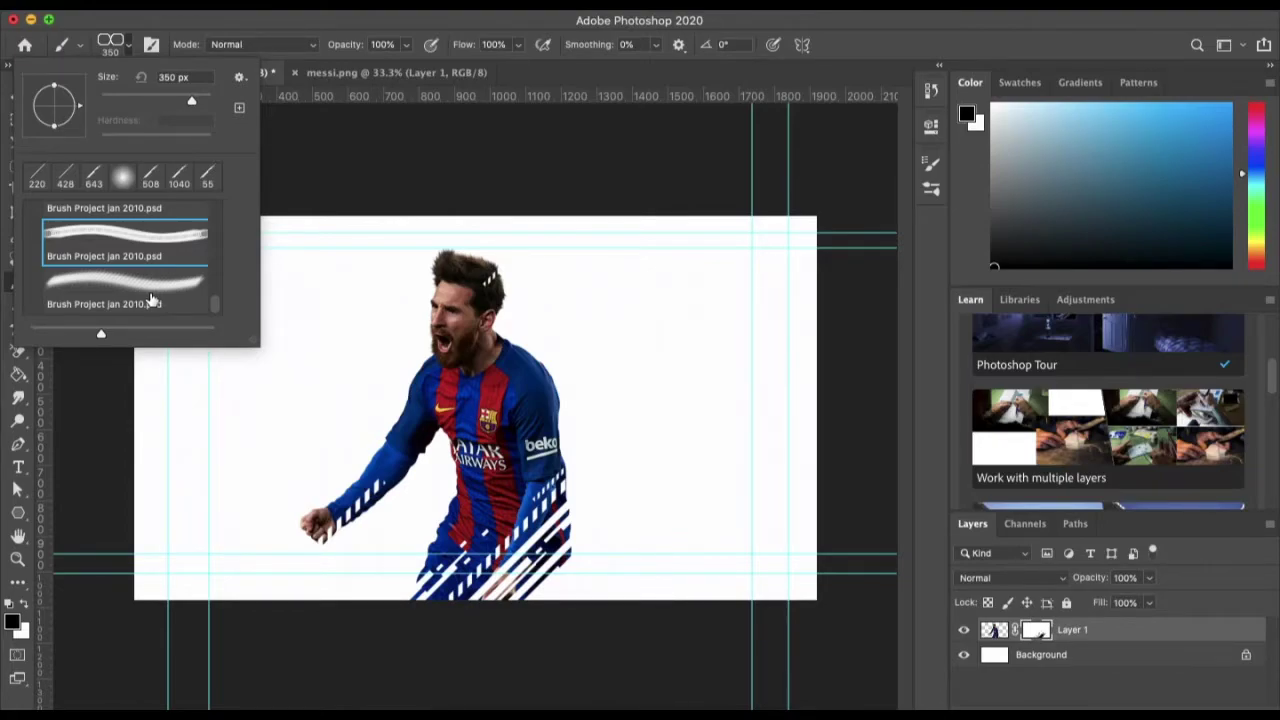
scroll(150, 300, down, 2)
click(125, 265)
click(128, 48)
Step: Settle on a thin line-style brush and stamp it across the lower body
click(128, 48)
scroll(150, 270, down, 2)
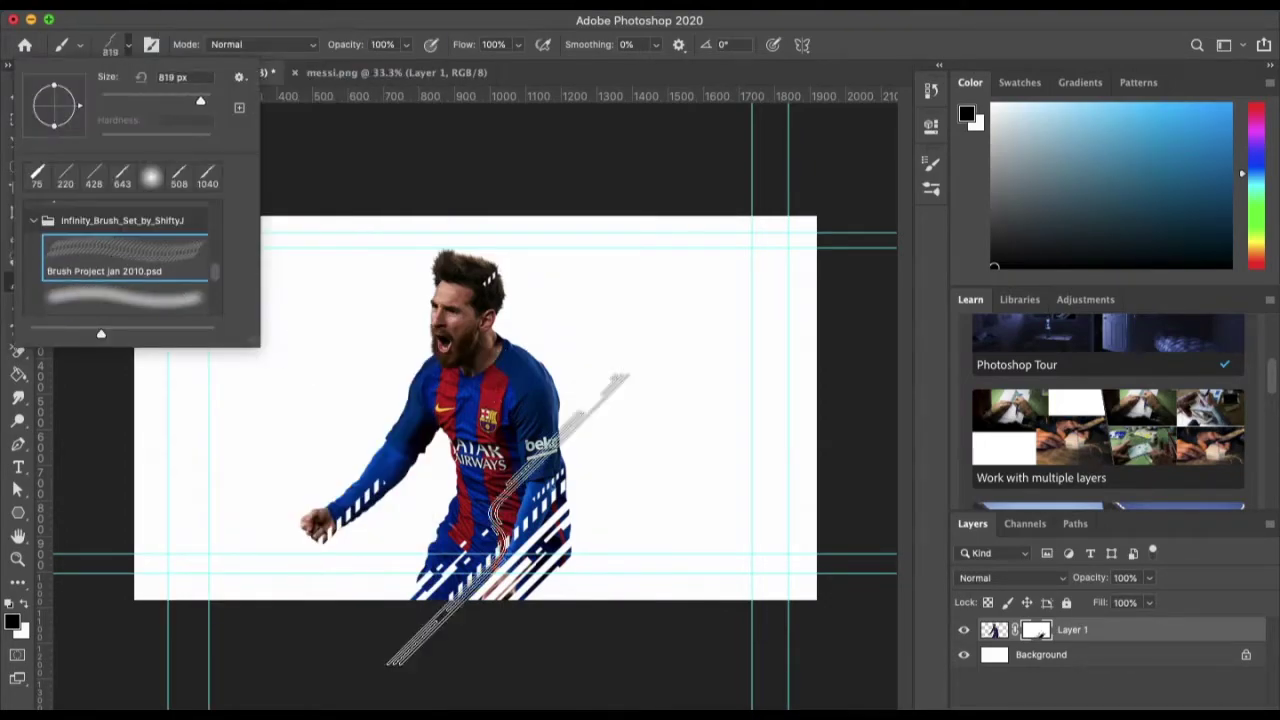
click(125, 237)
click(165, 292)
scroll(140, 270, down, 2)
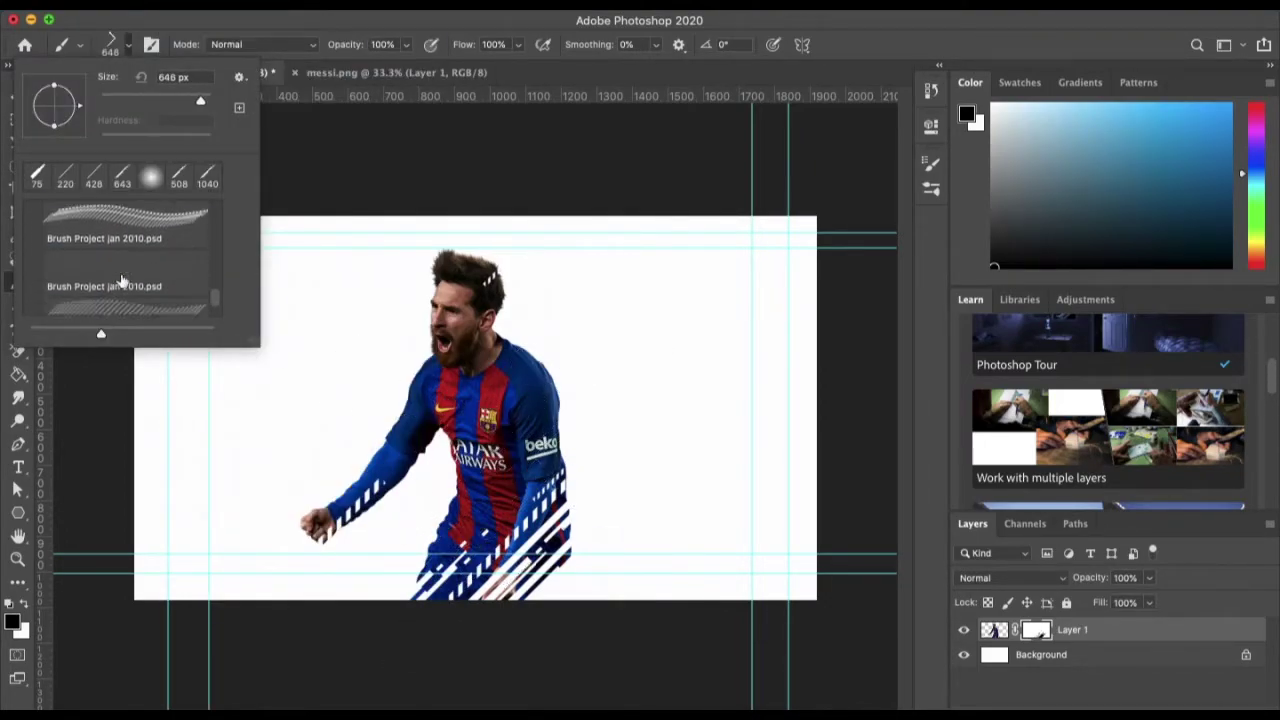
click(125, 285)
scroll(140, 270, down, 2)
click(125, 280)
click(590, 460)
click(17, 96)
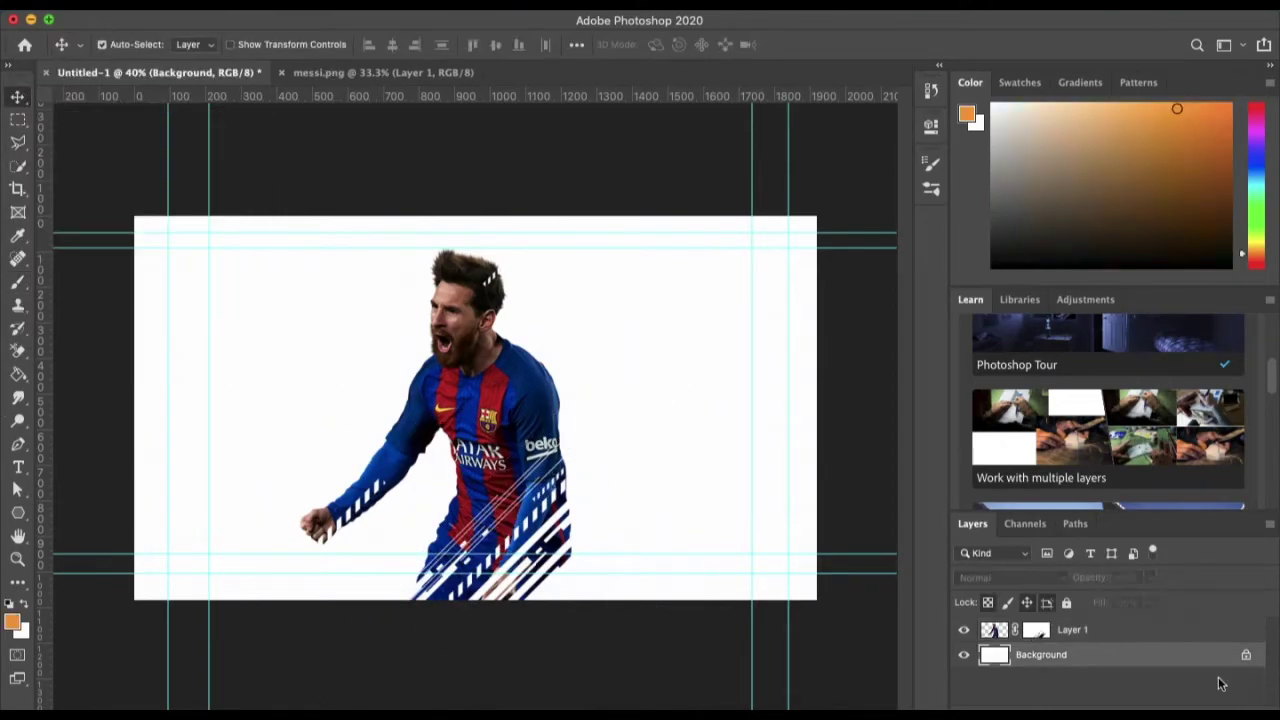
Step: Set the foreground to light grey and stamp diagonal line streaks right of Messi
click(17, 625)
click(677, 547)
click(1074, 386)
key(b)
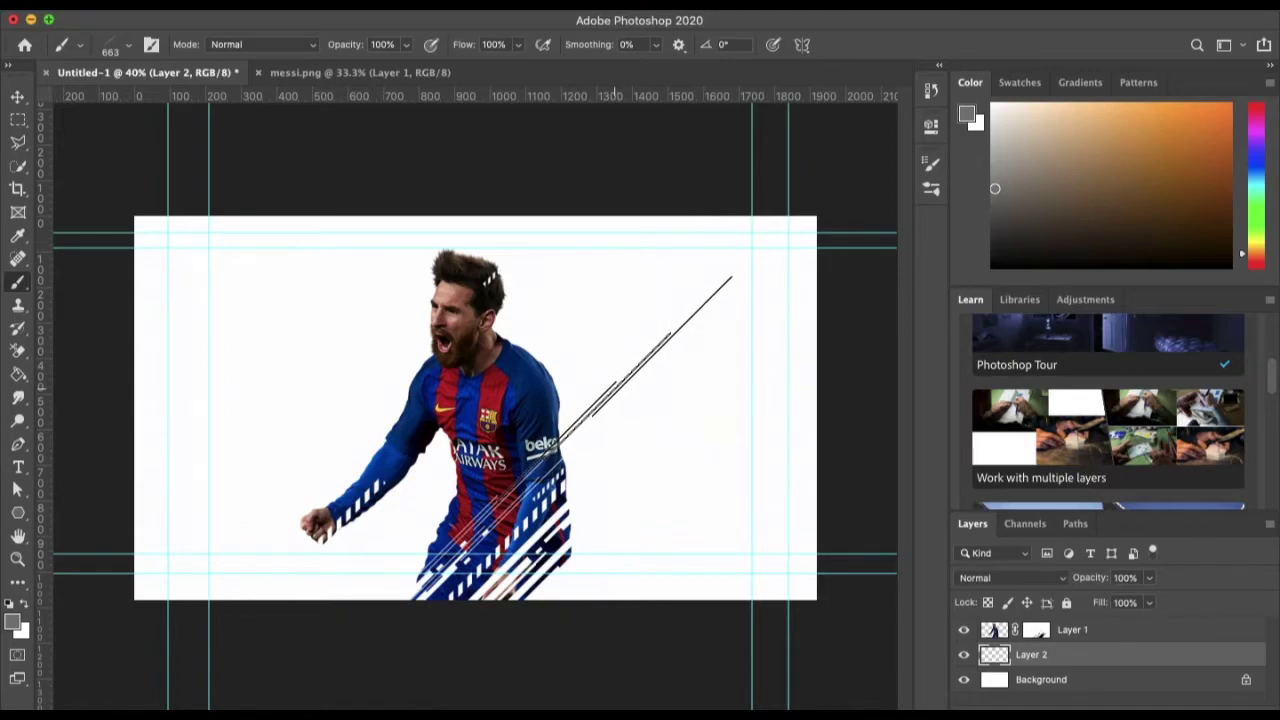
click(660, 382)
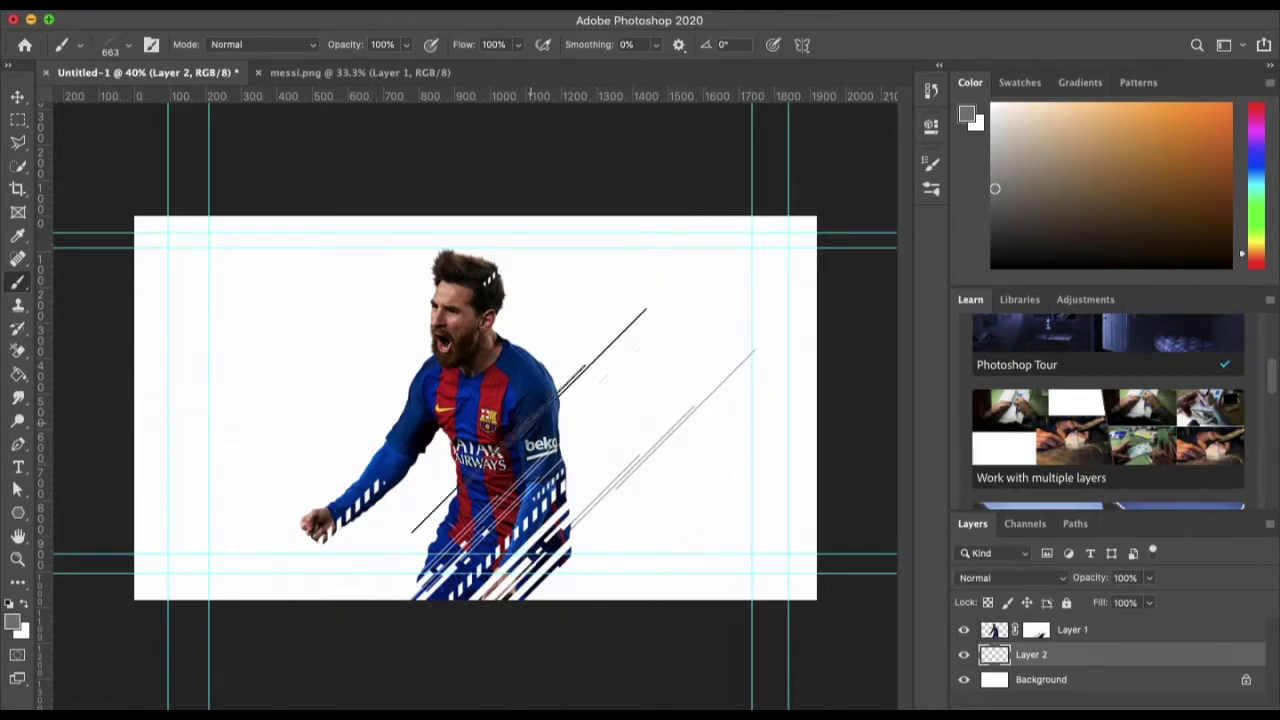
click(695, 405)
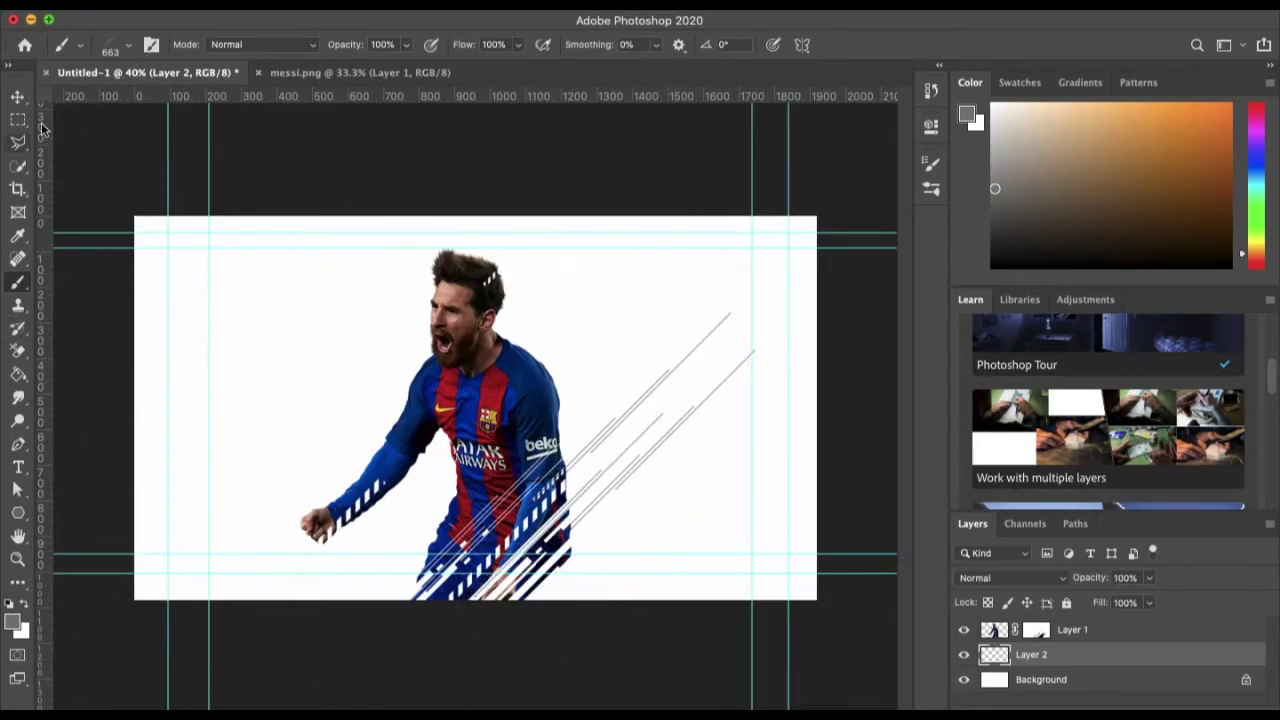
Step: Switch to a larger striped line brush and stamp grey diagonal lines across Messi's body
click(129, 46)
scroll(133, 257, down, 1)
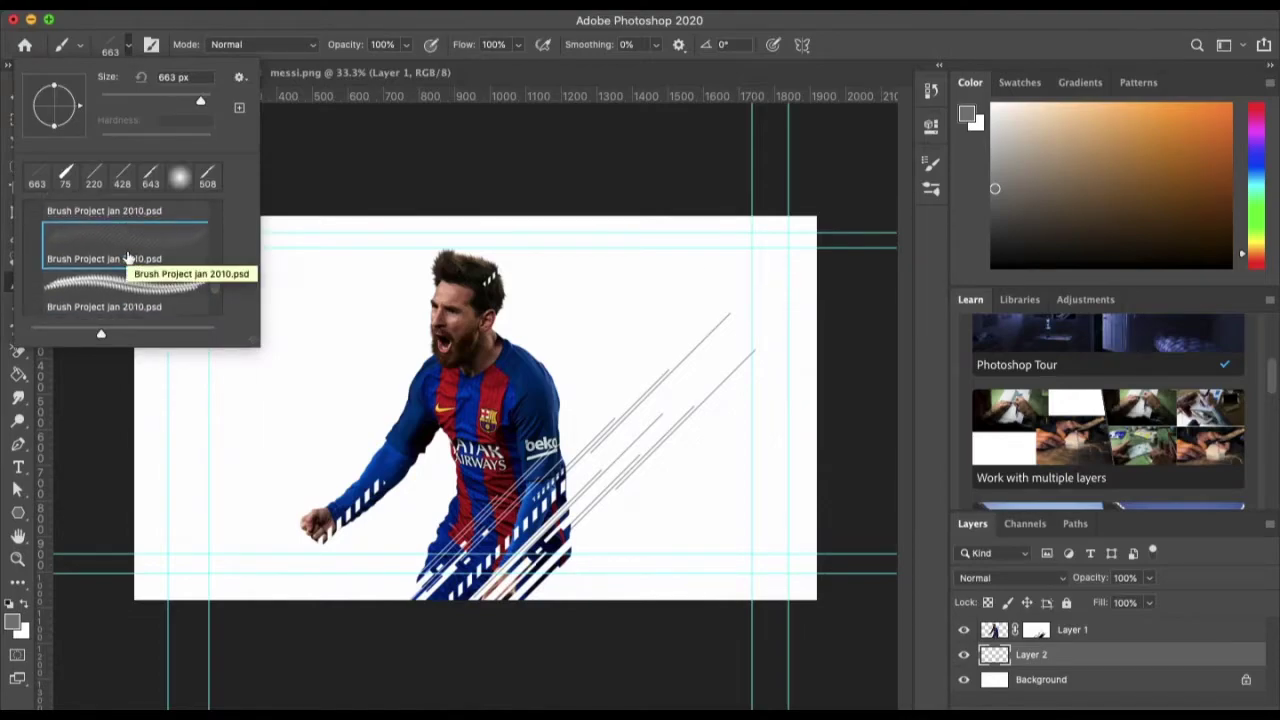
key(period)
key(period)
key(period)
key(period)
key(period)
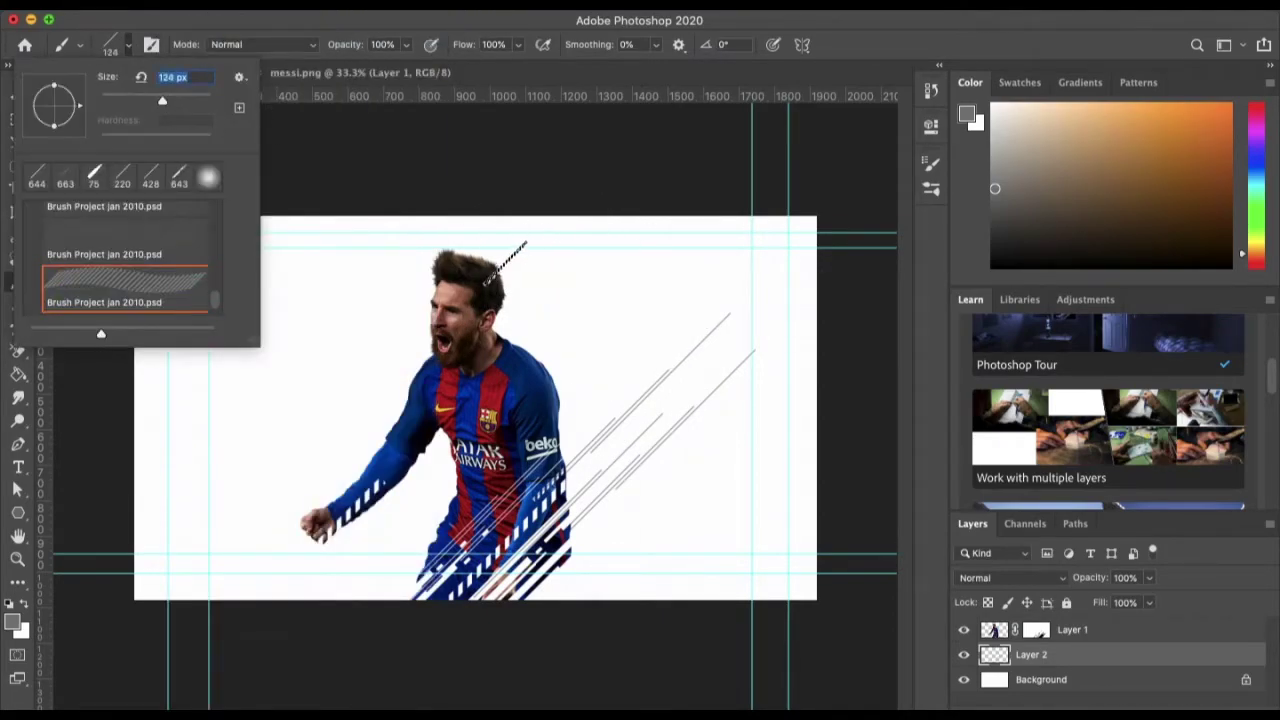
key(Return)
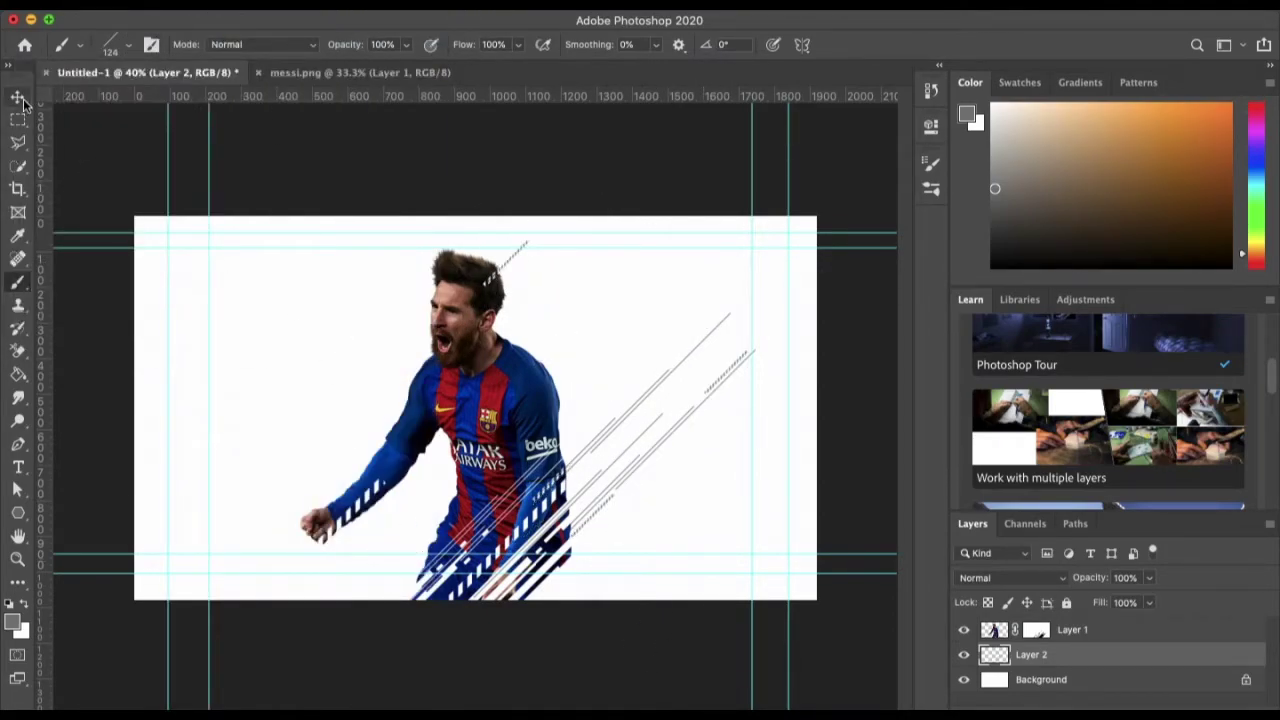
key(v)
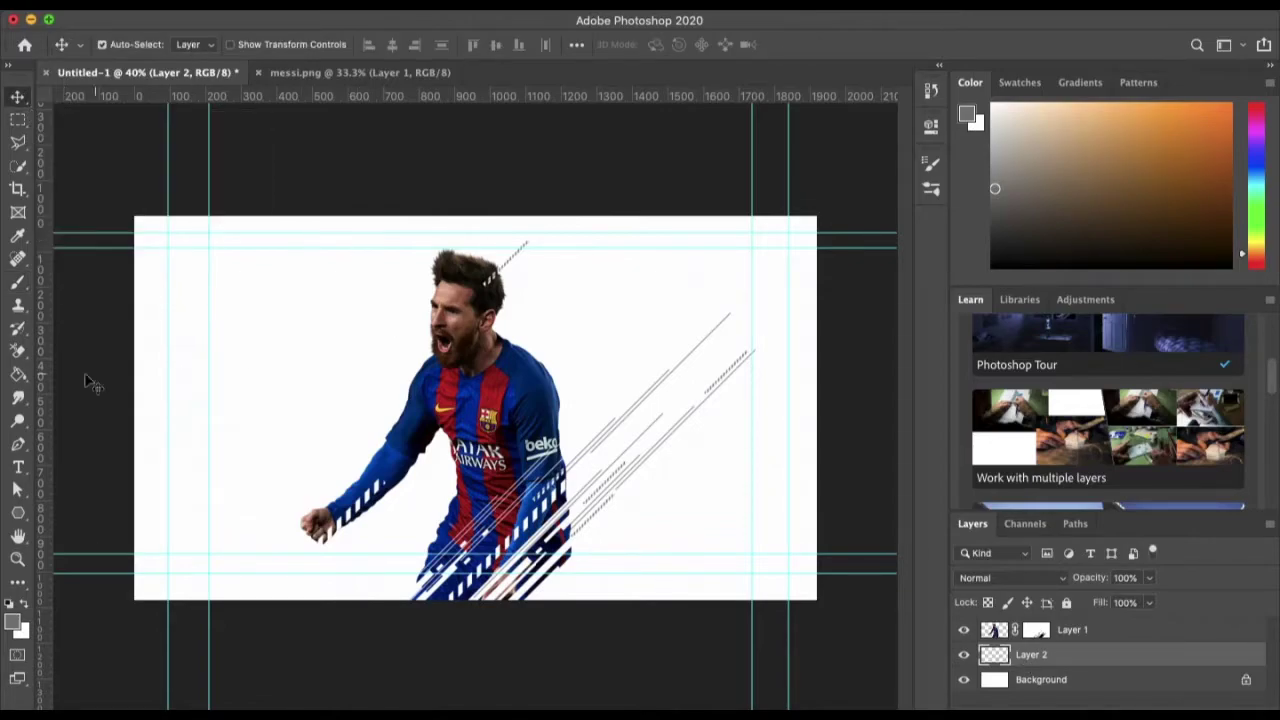
key(b)
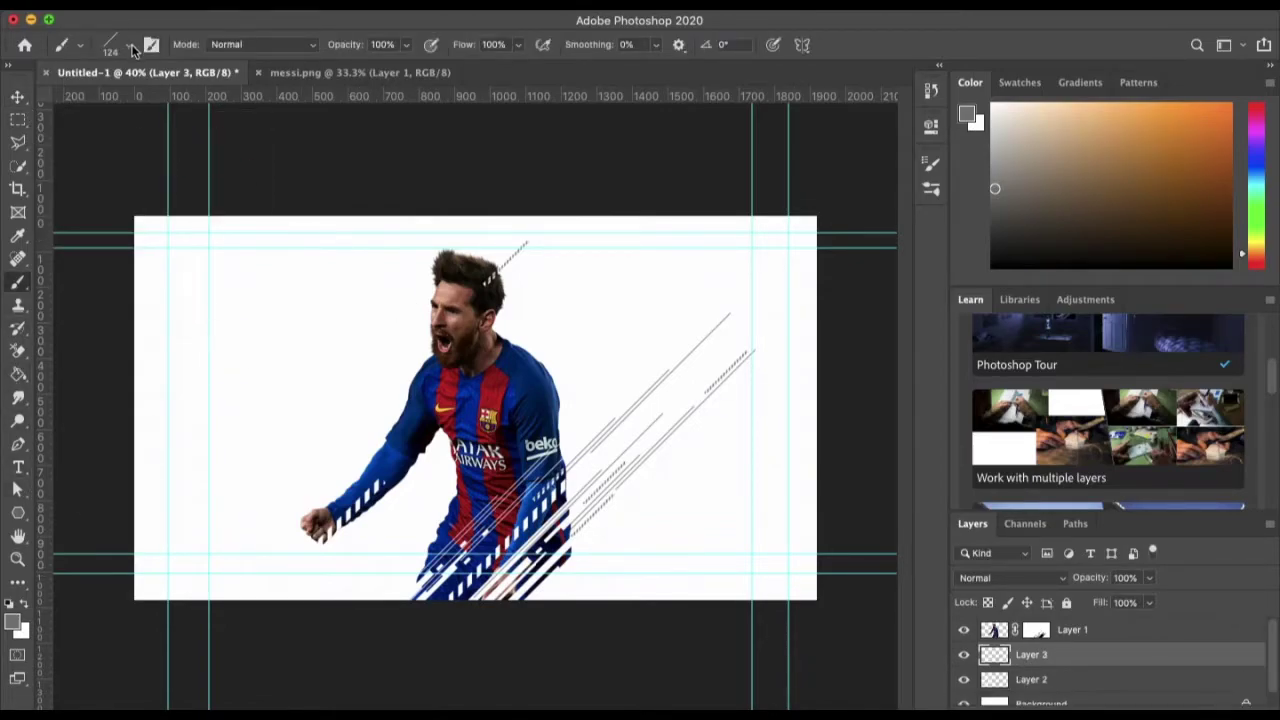
click(133, 49)
click(130, 225)
key(Return)
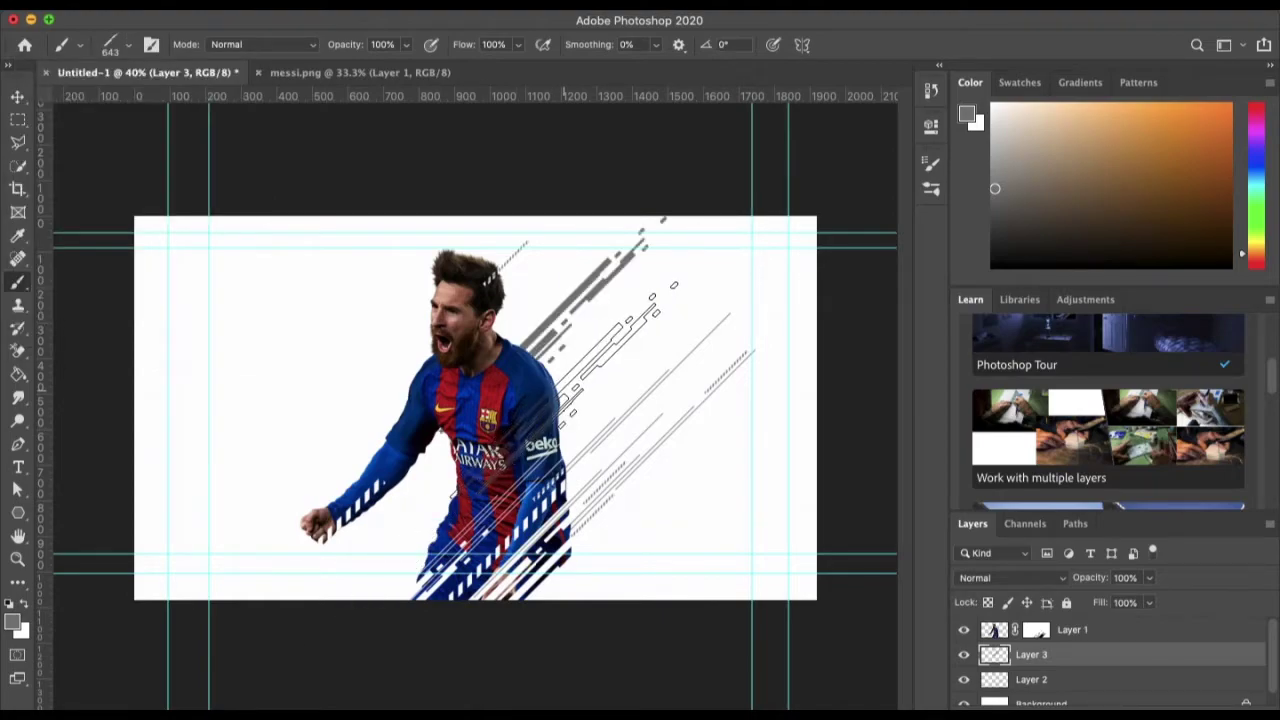
click(470, 445)
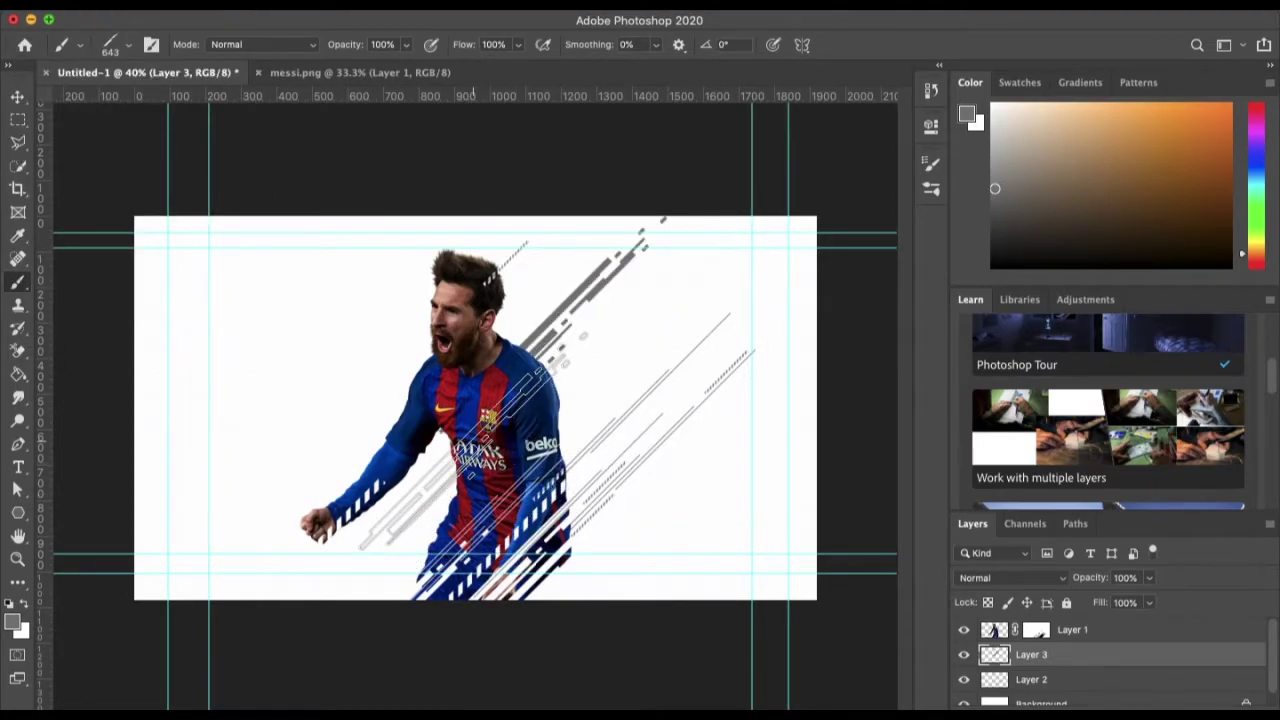
Step: Draw a rectangular bar left of Messi's head and fill it dark grey
key(u)
drag(279, 282, 374, 299)
key(v)
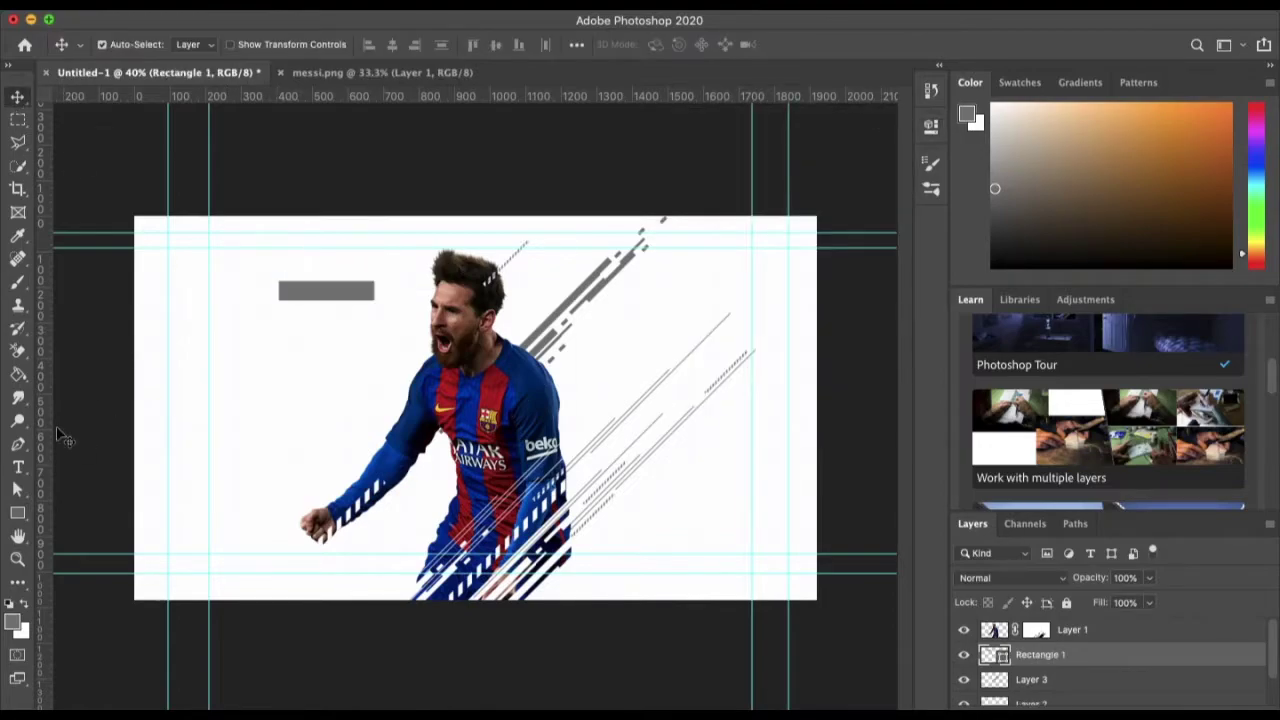
key(u)
click(200, 44)
click(100, 140)
key(Return)
key(v)
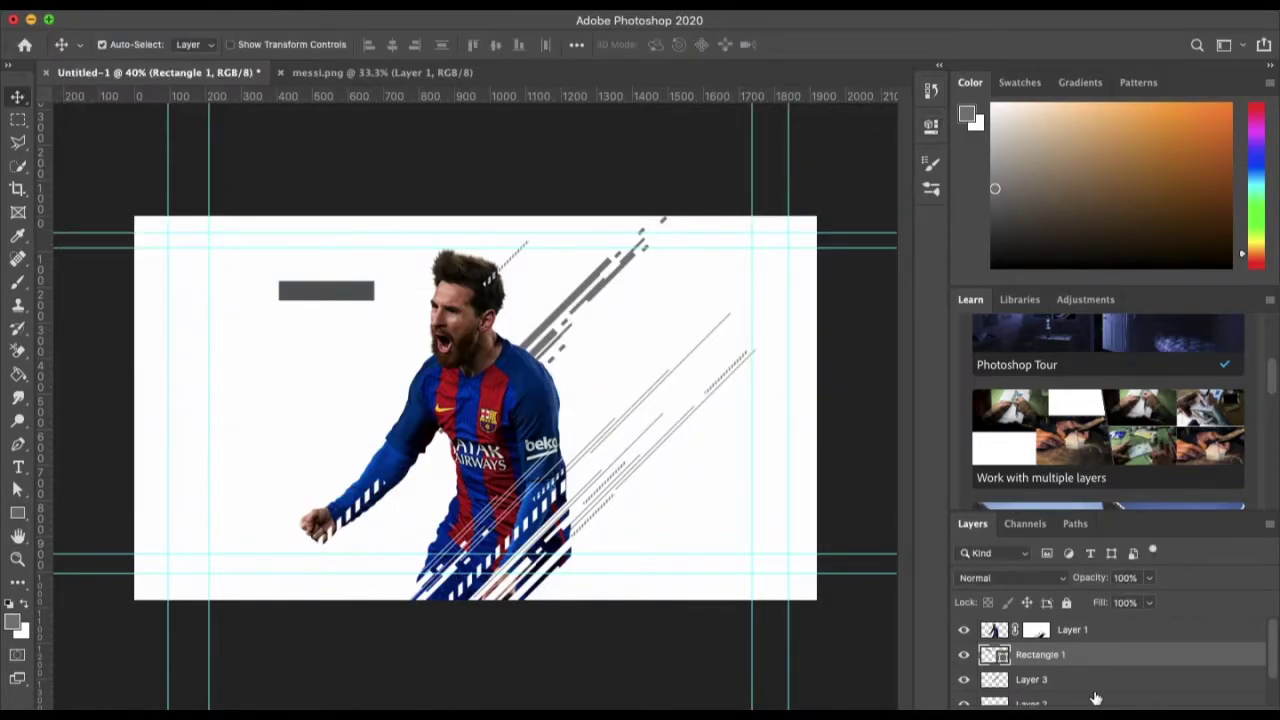
Step: Delete Layer 3 with its grey streaks and choose a line brush preset
click(1096, 682)
key(Delete)
key(b)
click(128, 44)
scroll(130, 270, down, 3)
scroll(132, 289, down, 3)
double_click(132, 289)
click(296, 279)
Step: Set the brush size to 100 px and reset and swap the paint colours
key(x)
click(128, 44)
click(128, 44)
click(128, 44)
drag(165, 101, 153, 105)
click(304, 292)
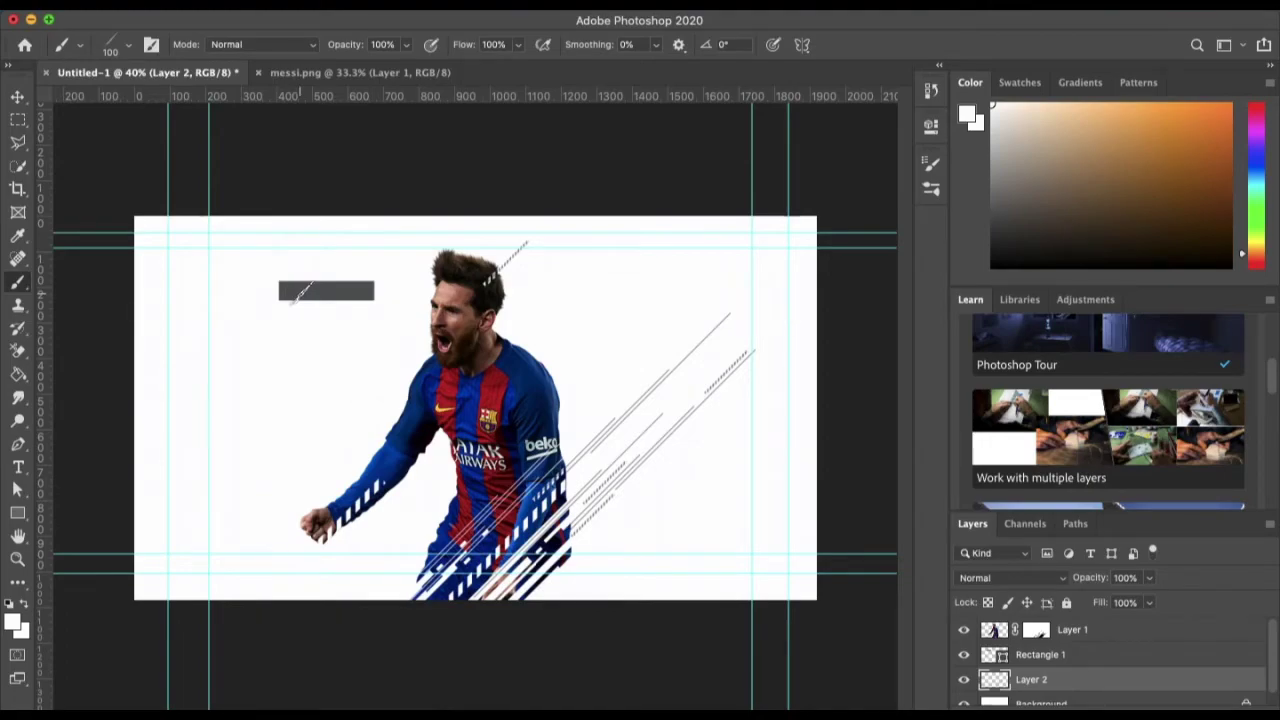
key(d)
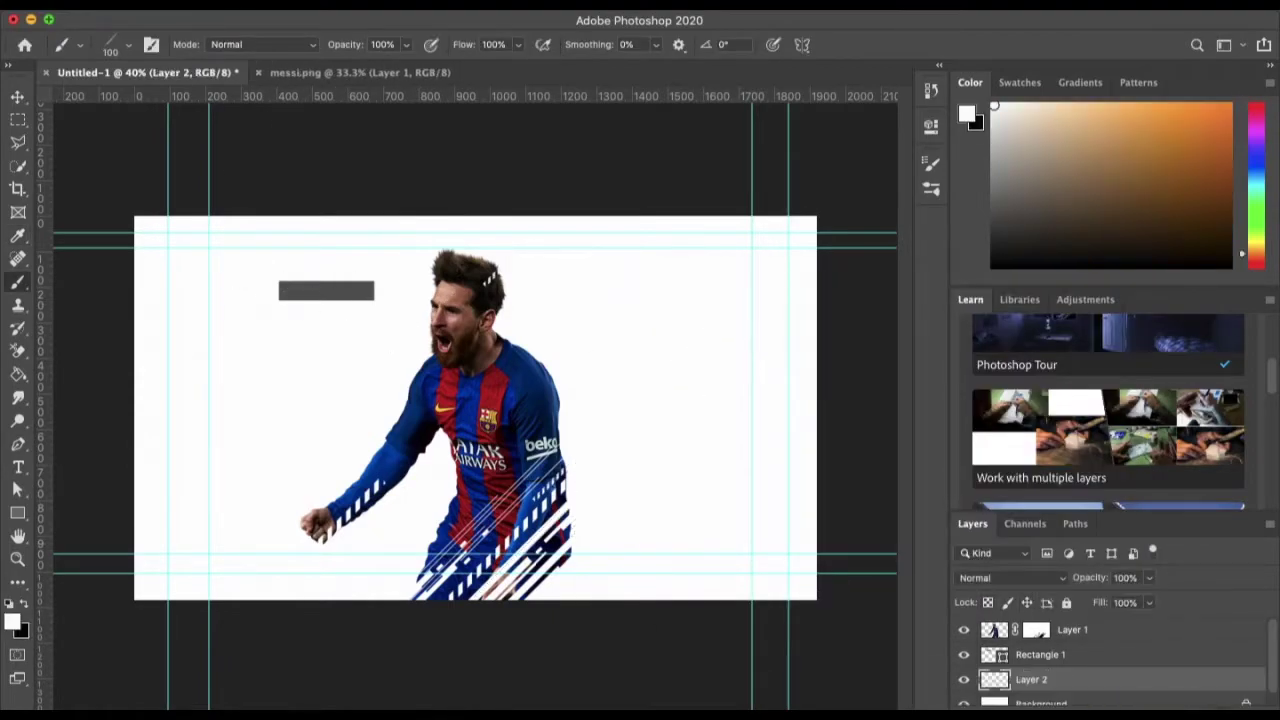
key(x)
click(80, 44)
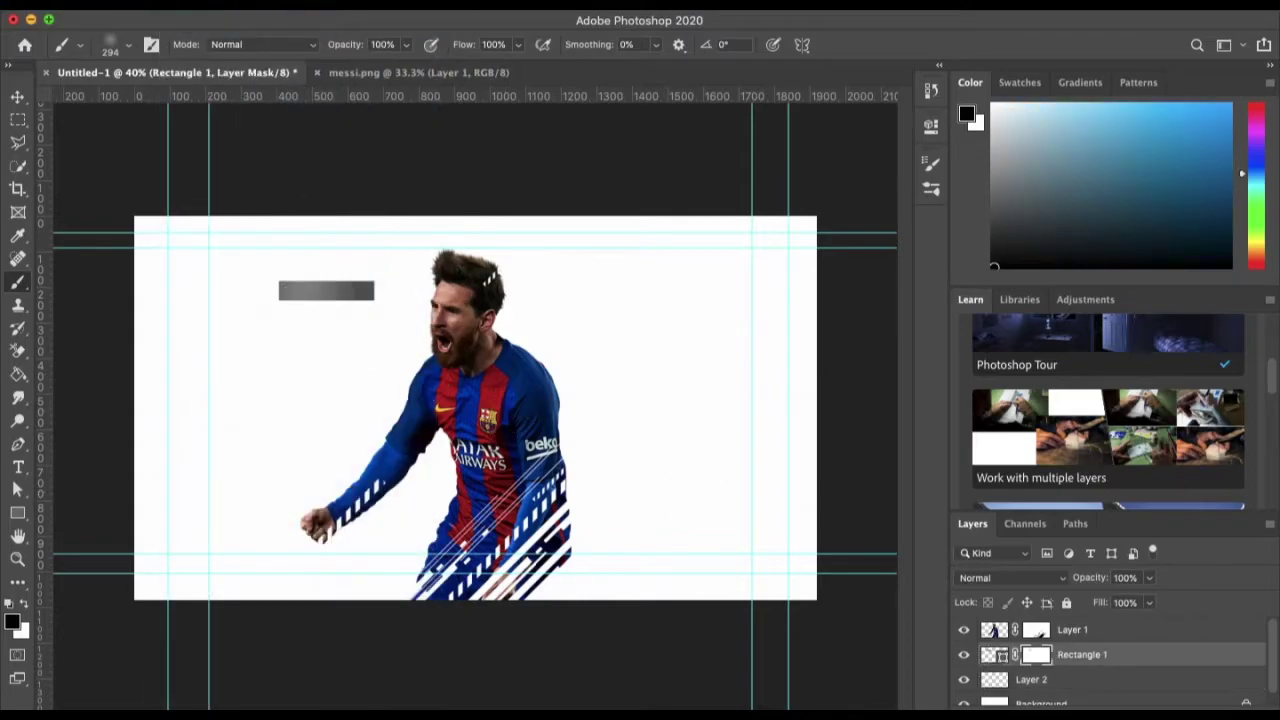
Step: Paint diagonal white stripes into the grey bar's mask, then select the layer below
key(Escape)
click(300, 290)
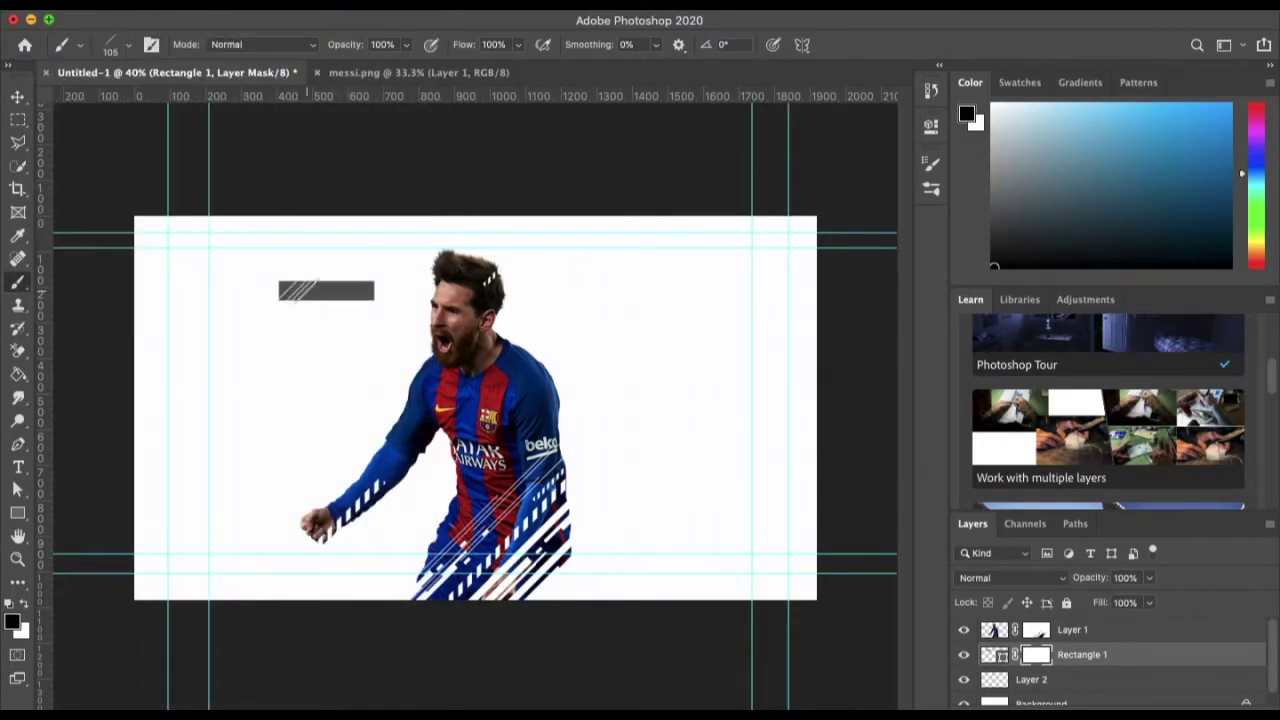
right_click(167, 155)
key(Escape)
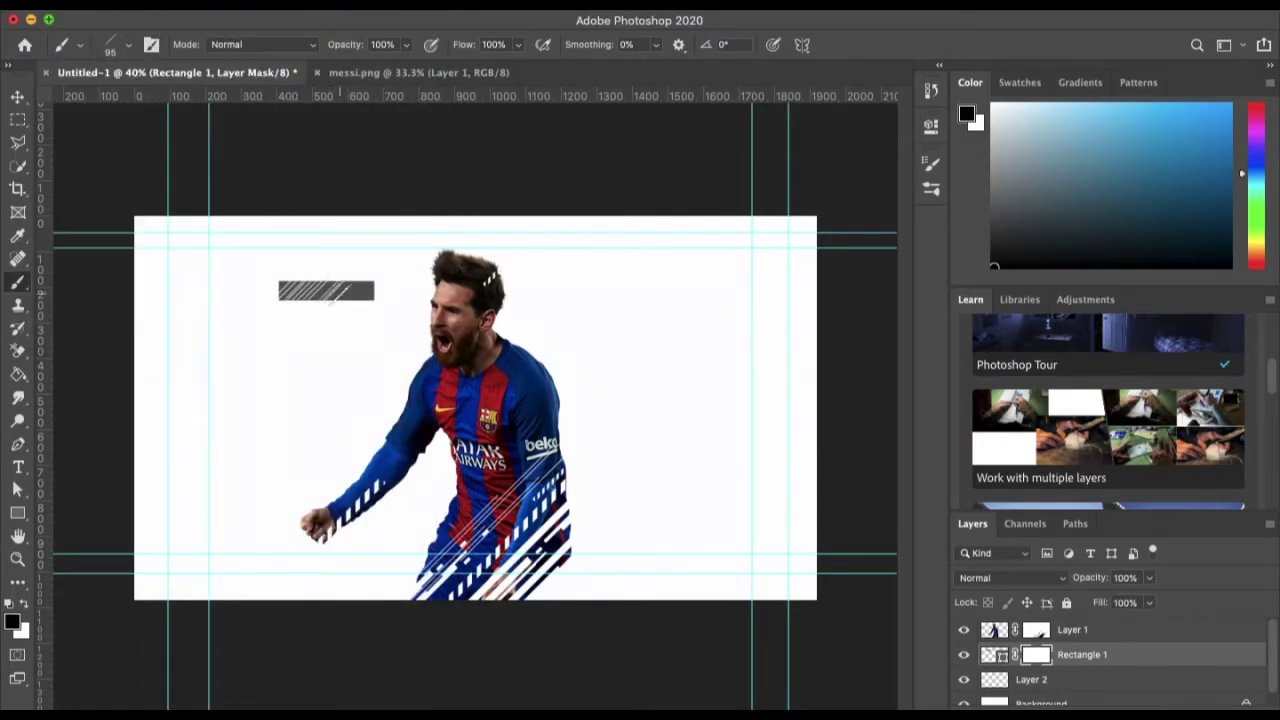
key(v)
key(alt+bracketleft)
Step: On Layer 2, choose a line brush preset, a new foreground colour and 63 px size
click(18, 282)
click(30, 44)
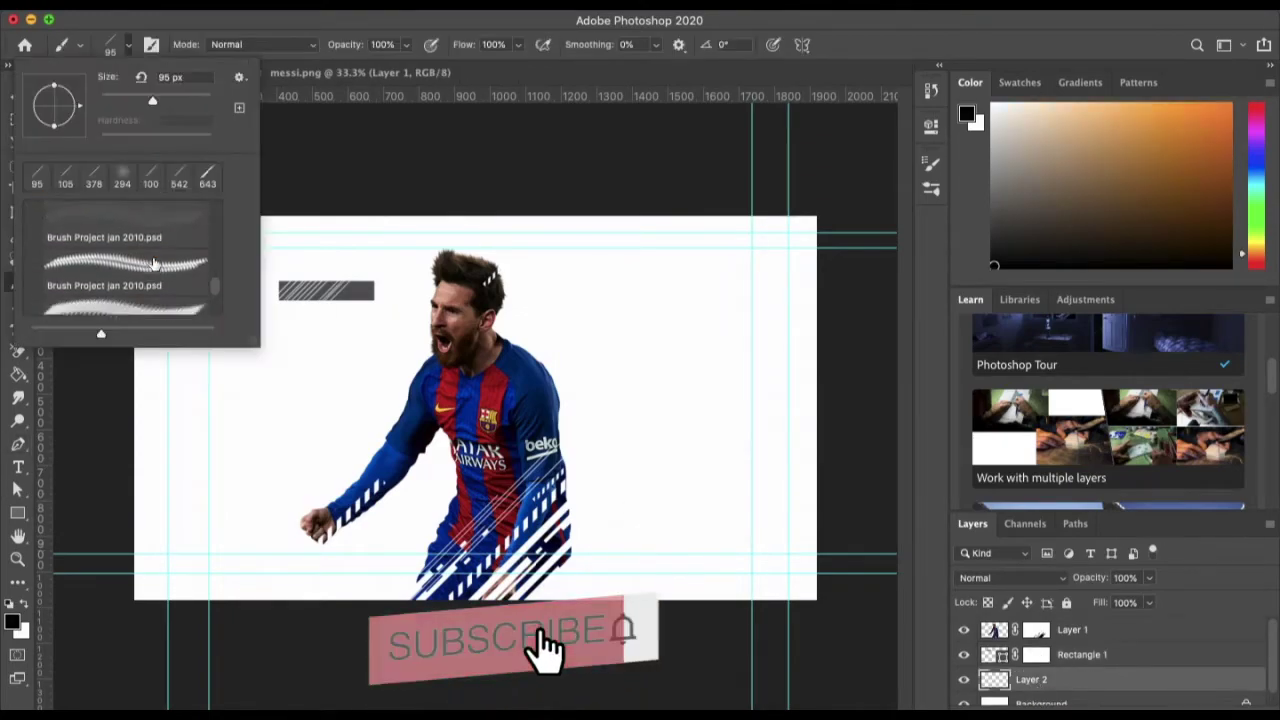
click(967, 115)
click(1077, 311)
click(110, 44)
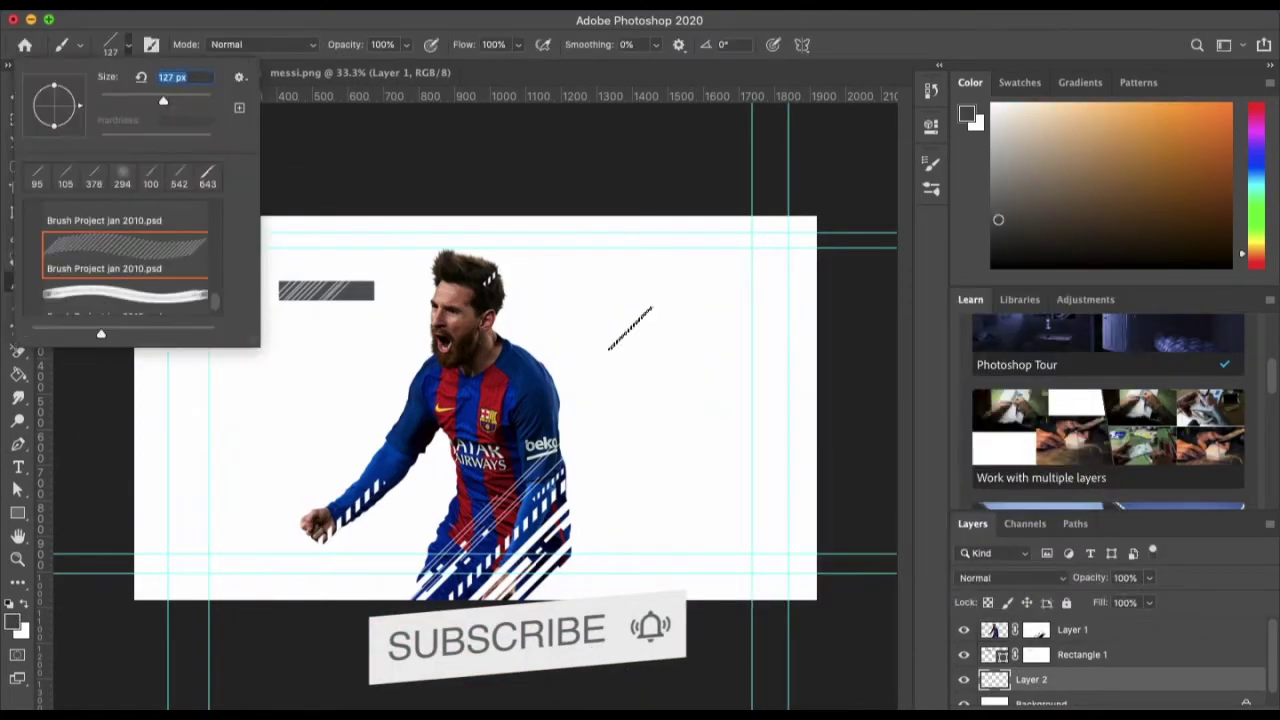
key(Escape)
click(110, 44)
key(Escape)
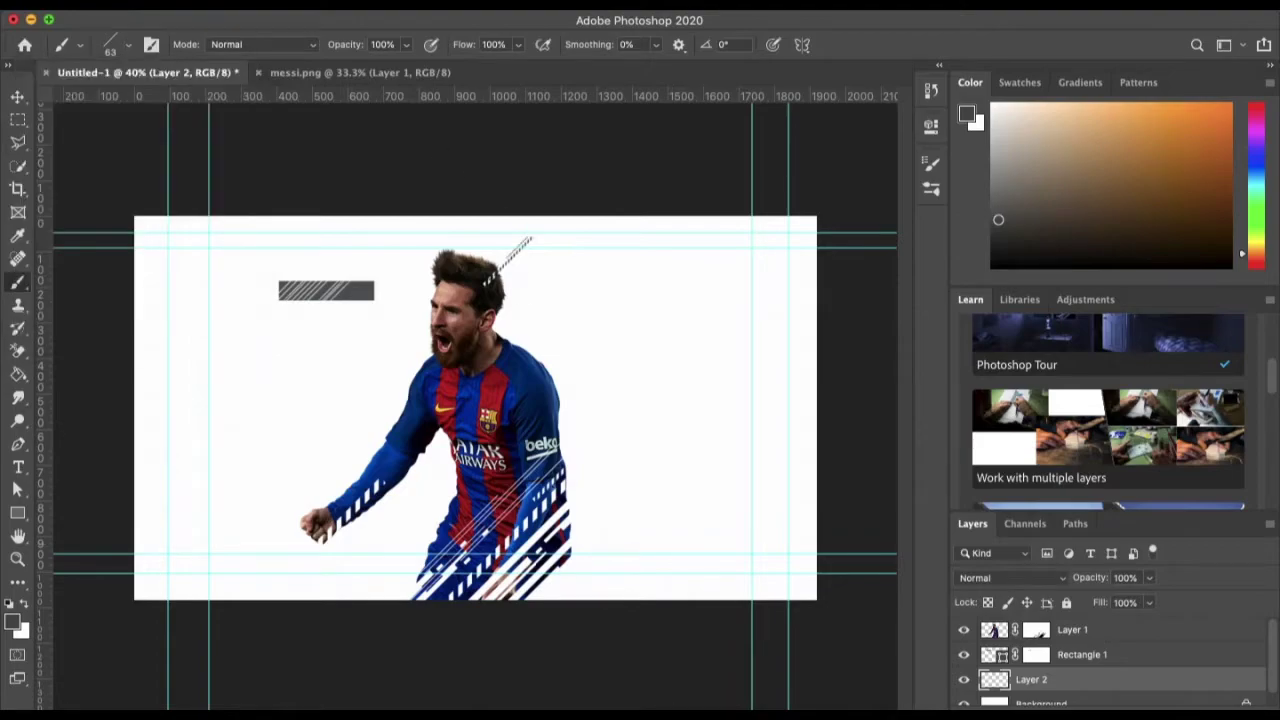
Step: Try 663 px diagonal line brush stamps beside the player, undoing misplaced ones
click(128, 44)
click(100, 248)
click(590, 355)
key(ctrl+z)
click(128, 44)
click(140, 243)
click(640, 372)
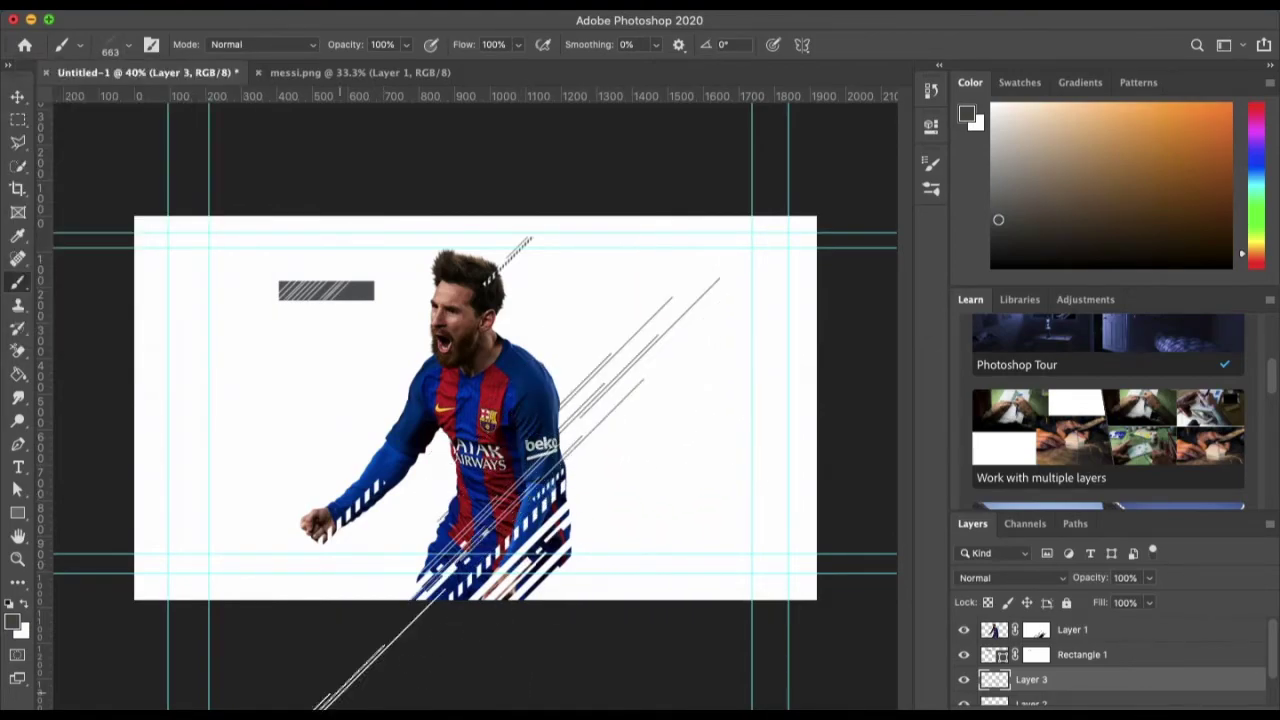
key(ctrl+z)
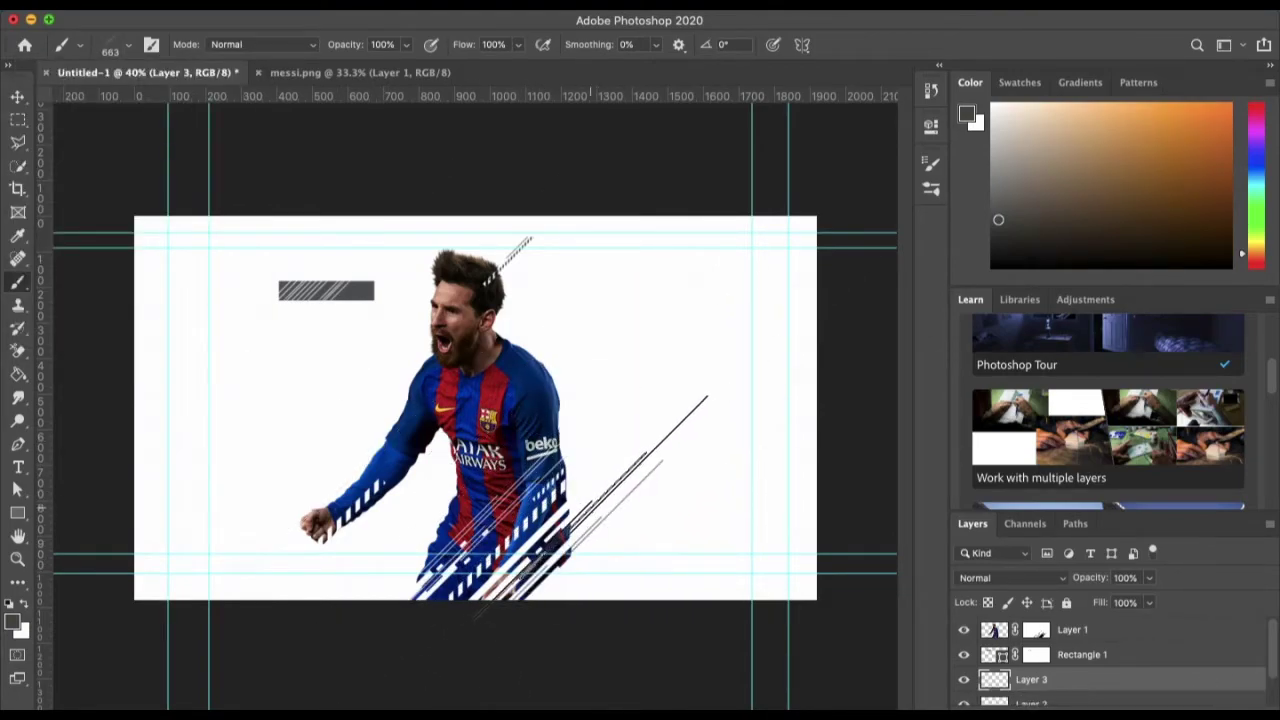
Step: Pick a smaller 332 px line brush and set its size to 150
click(124, 48)
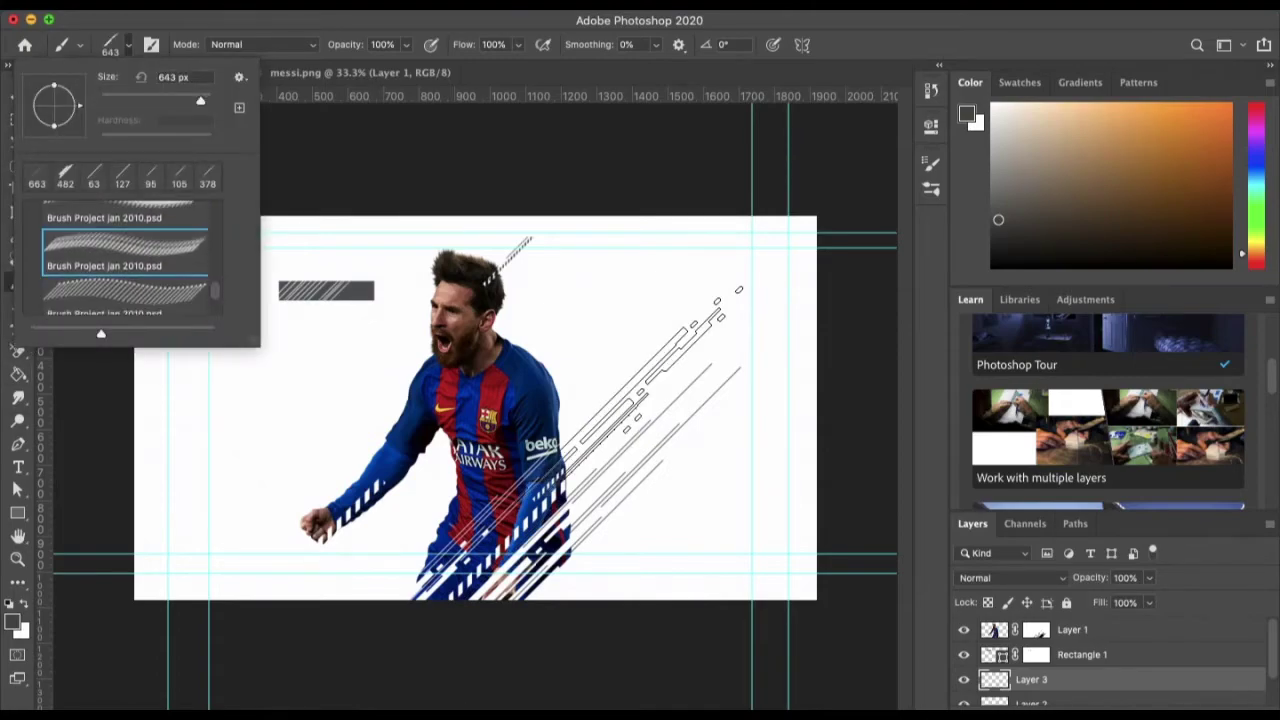
click(125, 248)
scroll(125, 270, down, 1)
click(384, 100)
key(bracketleft)
key(bracketleft)
key(bracketleft)
click(80, 44)
text(150)
key(Return)
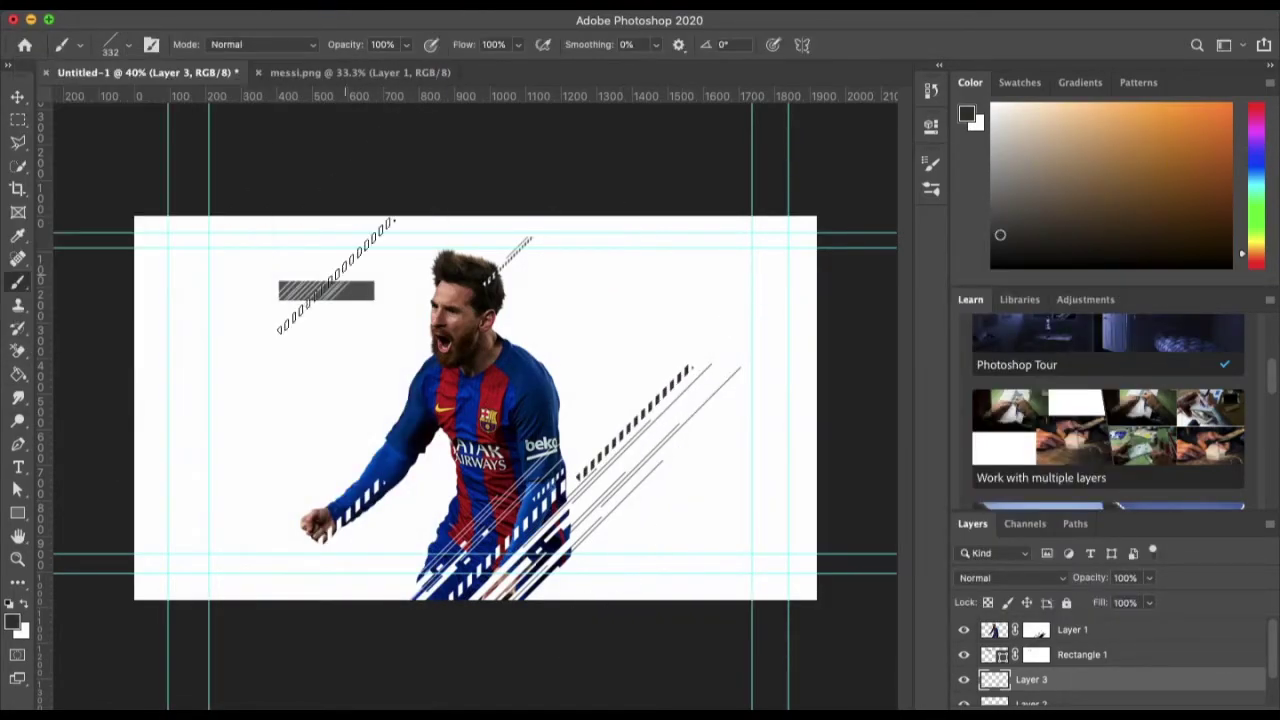
key(Escape)
Step: Rename the layers to outside brush and inside brush, then select outside brush
key(v)
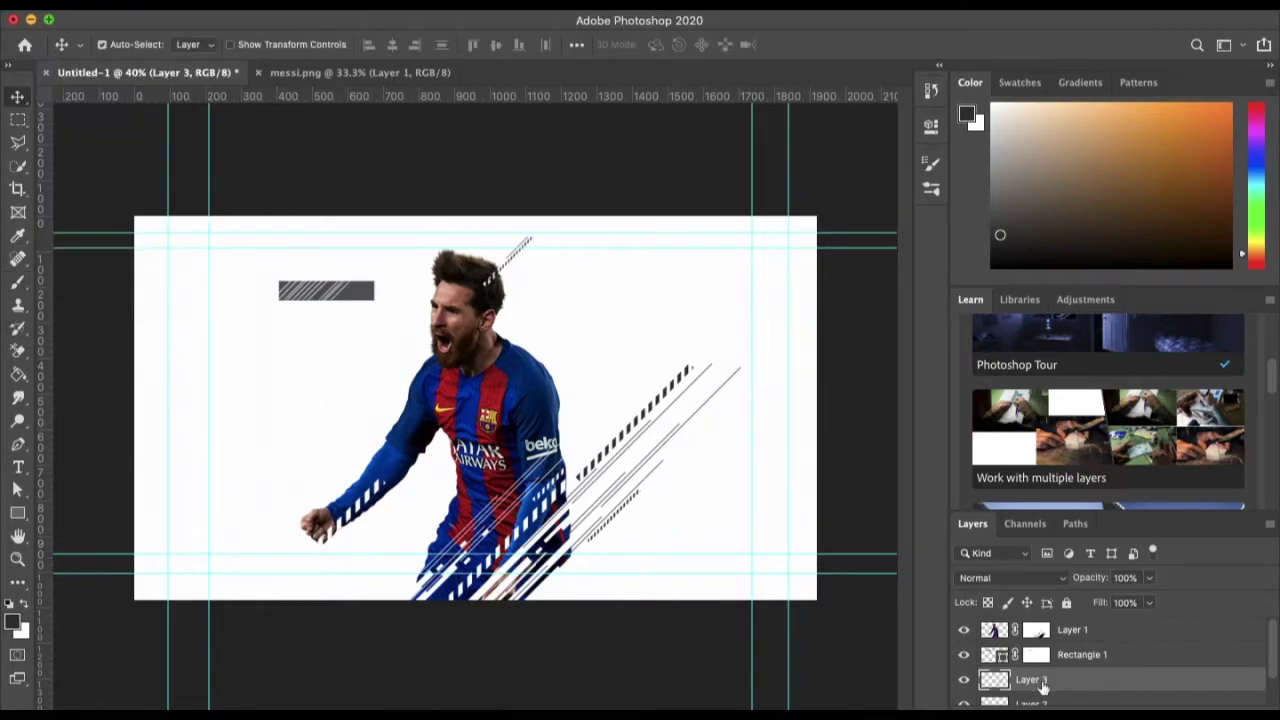
text(outside brush)
key(Tab)
text(in)
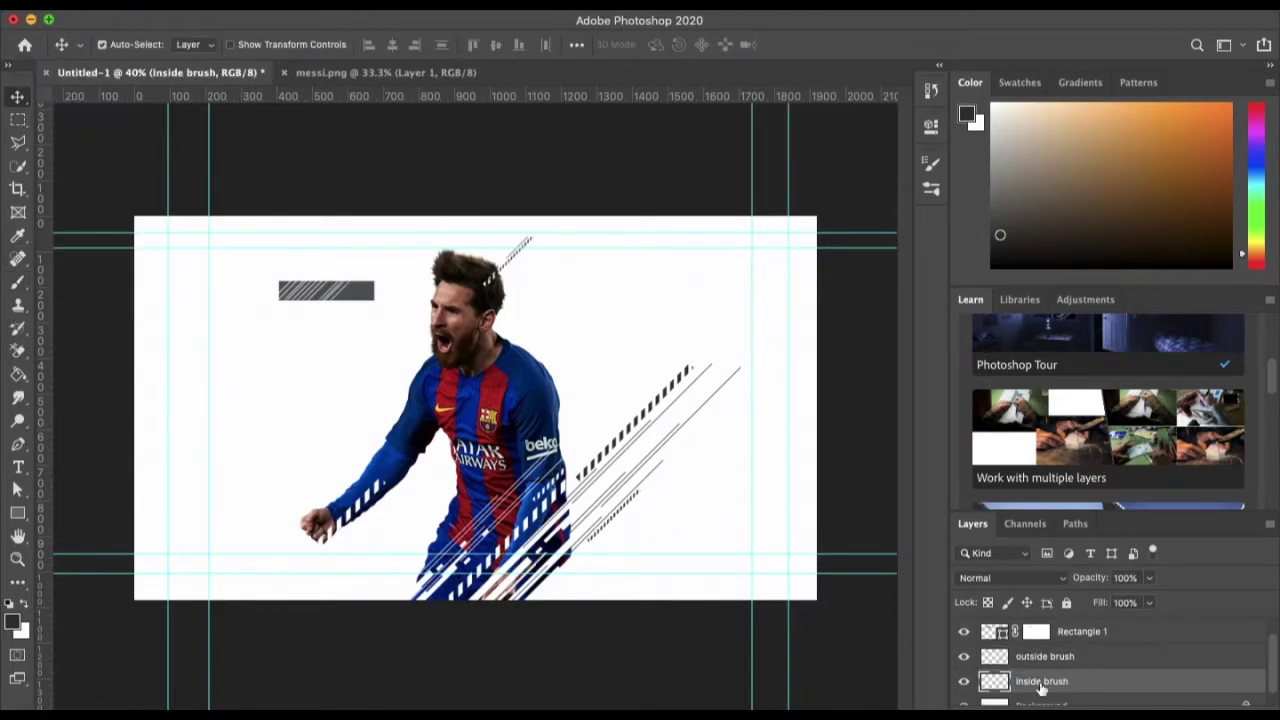
key(Tab)
click(1045, 679)
right_click(17, 512)
click(73, 543)
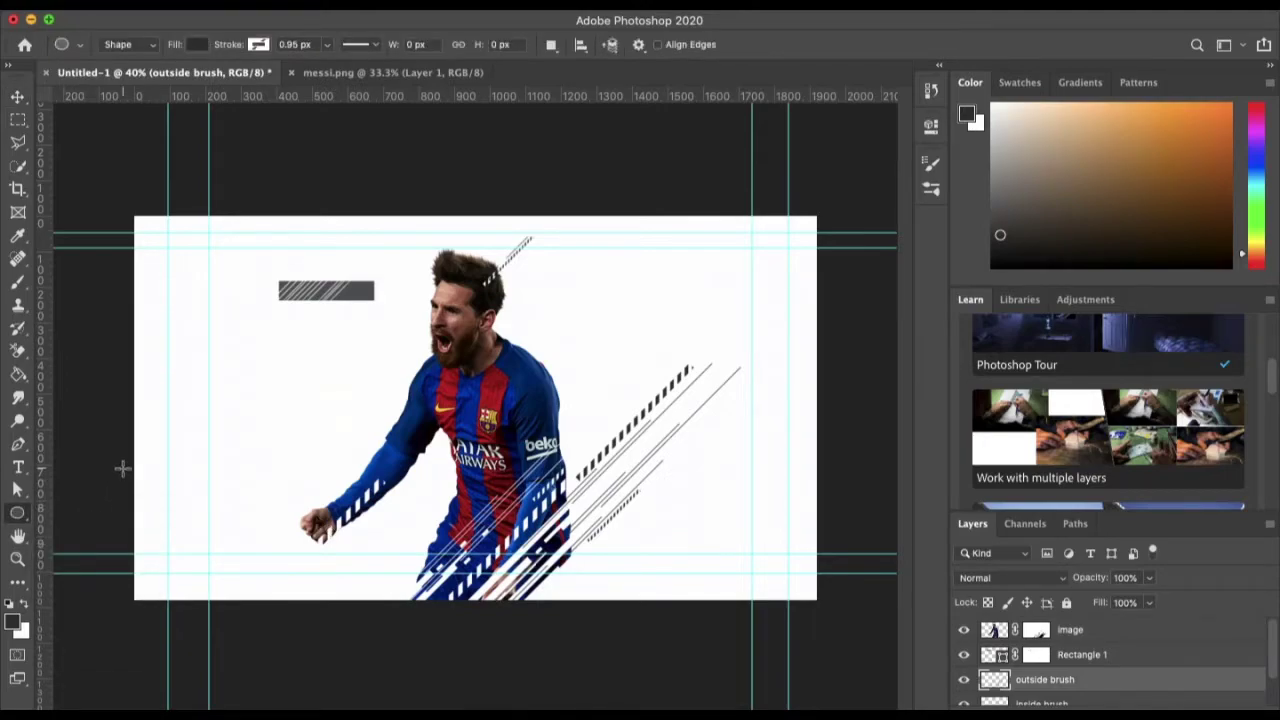
Step: Draw a dark circle behind the player, nudge it left and enlarge it around its centre
scroll(236, 443, up, 1)
drag(415, 266, 674, 526)
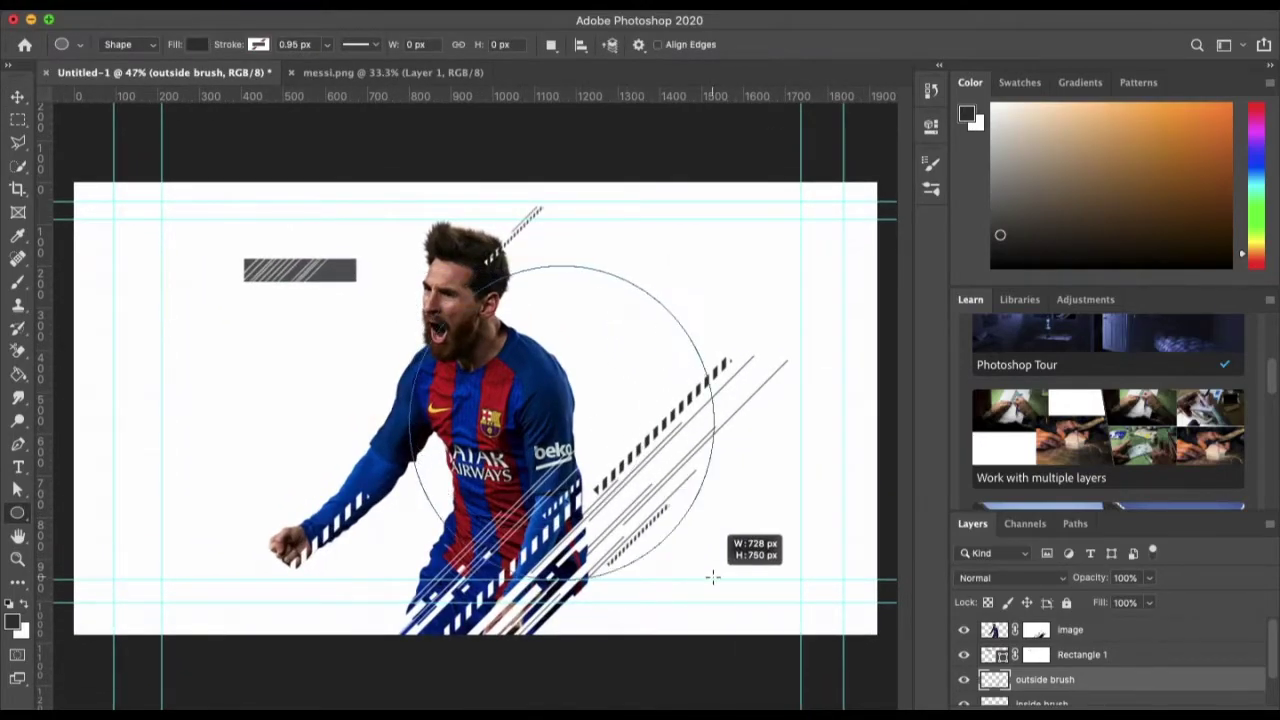
key(v)
key(shift+Left)
key(shift+Left)
key(shift+Left)
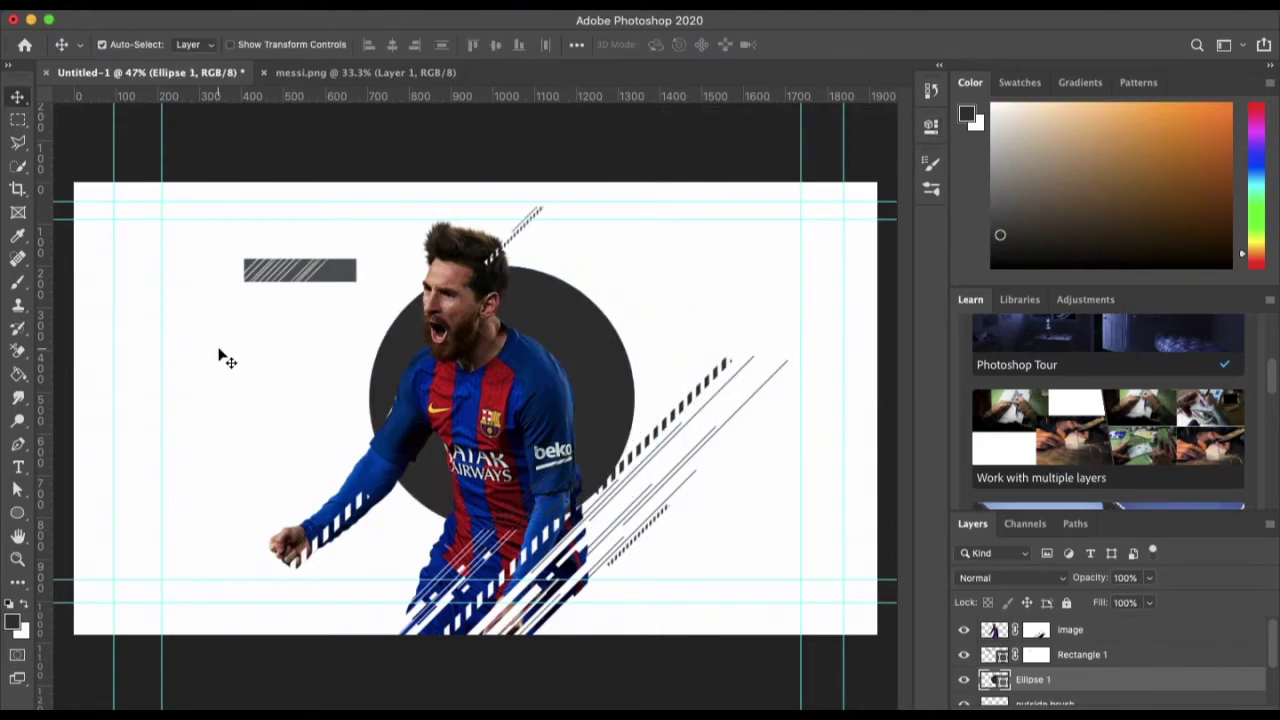
key(shift+Left)
key(shift+Left)
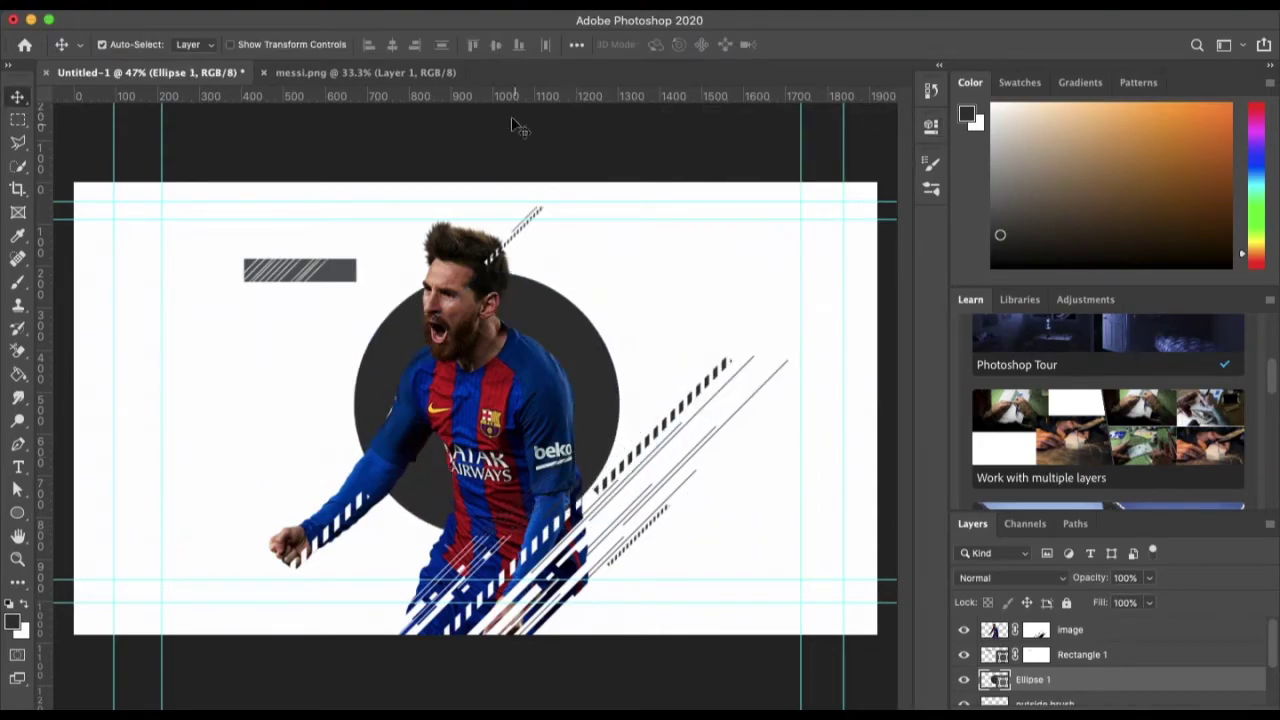
key(ctrl+t)
drag(624, 534, 634, 543)
click(19, 97)
click(170, 5)
click(229, 389)
drag(490, 252, 490, 237)
key(Return)
Step: Duplicate the circle below the original and give the copy a teal Color Overlay
right_click(1080, 687)
key(ctrl+j)
drag(1108, 682, 1108, 692)
double_click(1150, 681)
click(1229, 220)
Step: Scale the teal copy up so it forms a ring around the dark circle
key(ctrl+t)
drag(331, 242, 327, 234)
drag(652, 236, 656, 233)
drag(656, 563, 660, 566)
drag(326, 564, 320, 400)
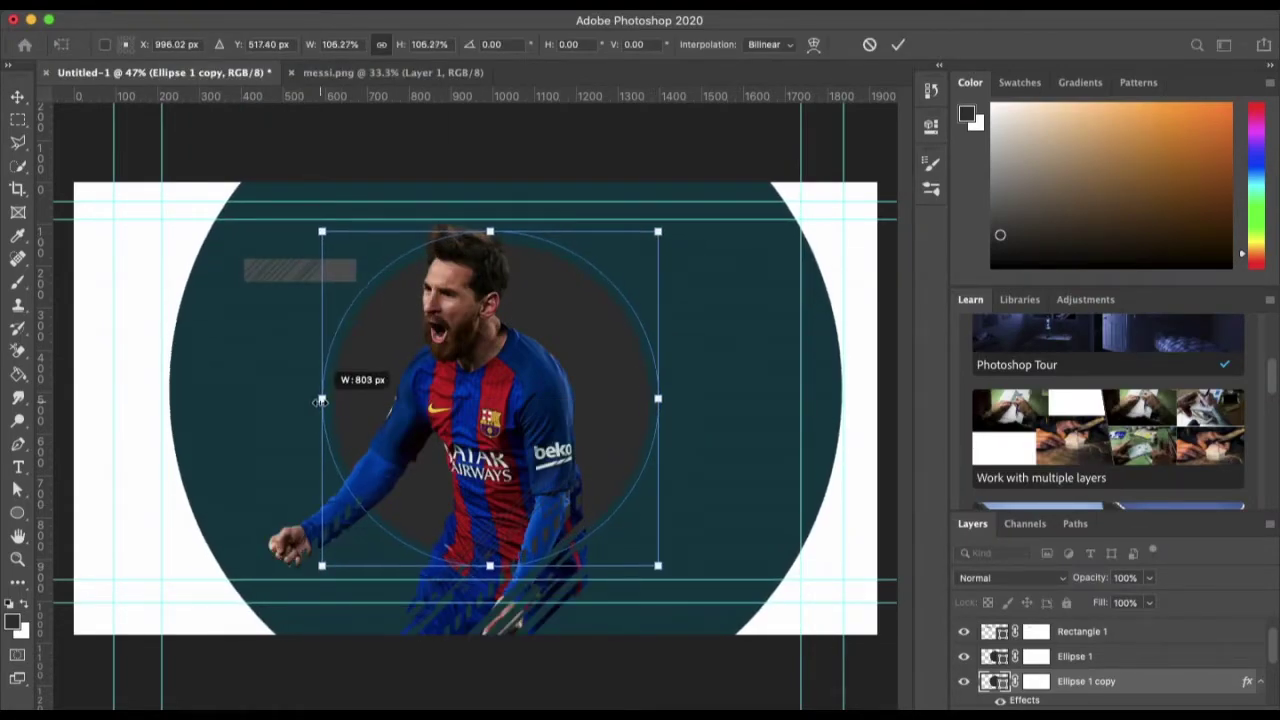
key(Return)
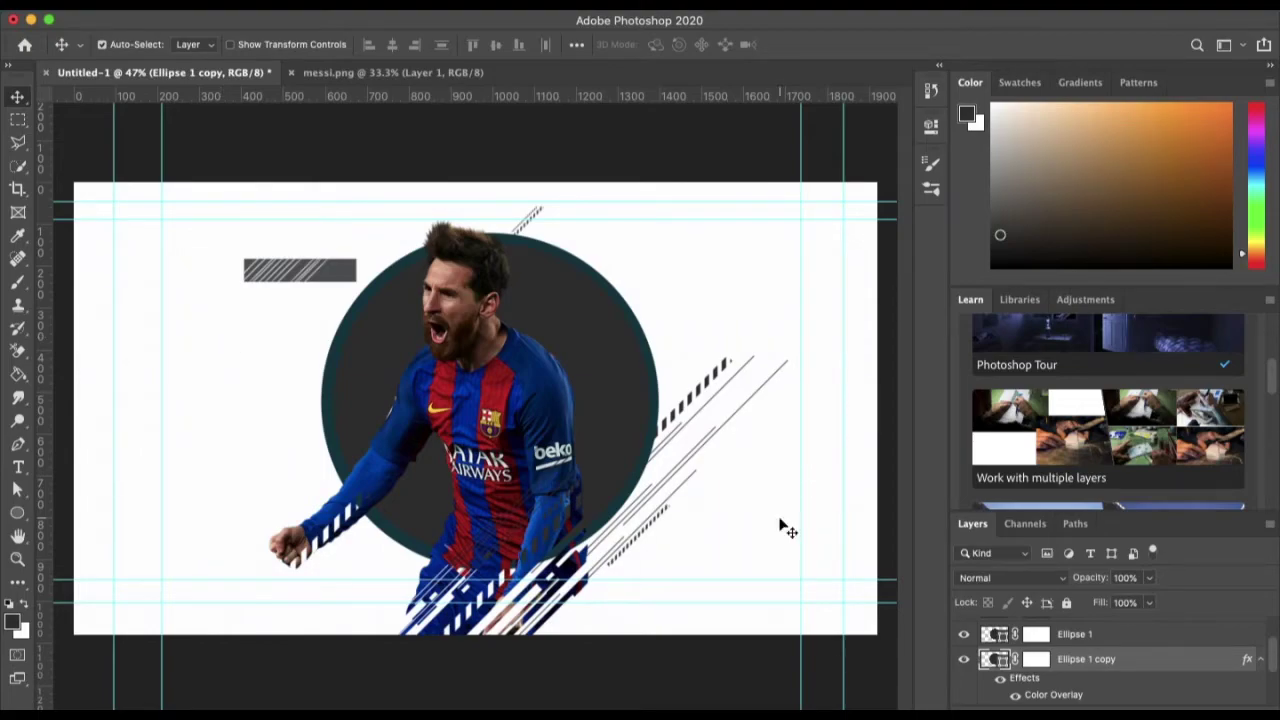
Step: Rasterize both circle layers and add a layer mask to the teal copy
scroll(1144, 673, up, 2)
right_click(1090, 667)
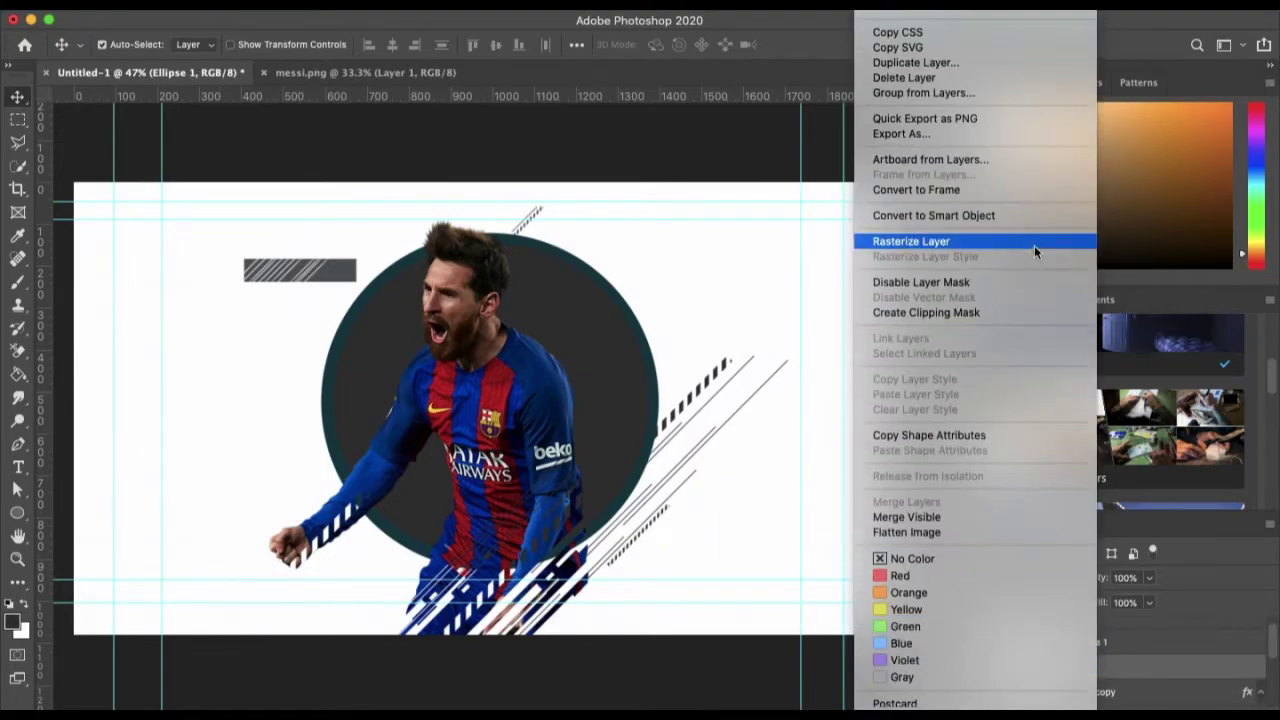
click(1000, 252)
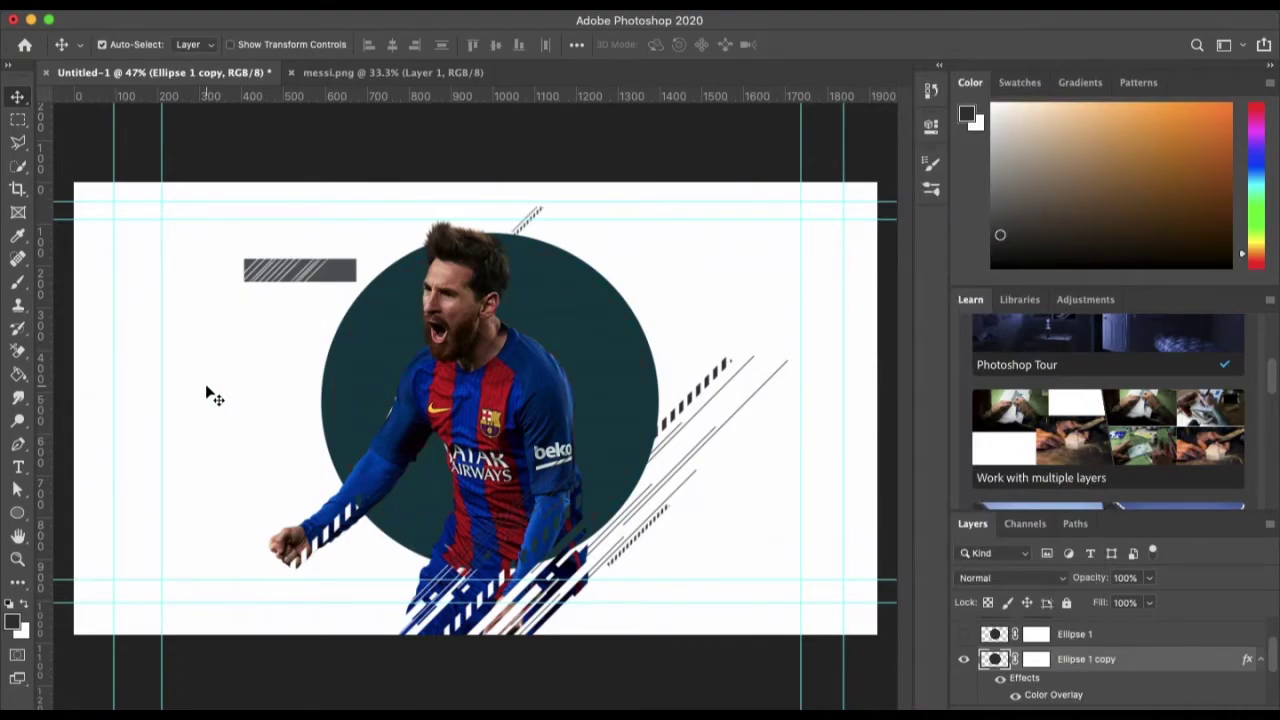
click(20, 280)
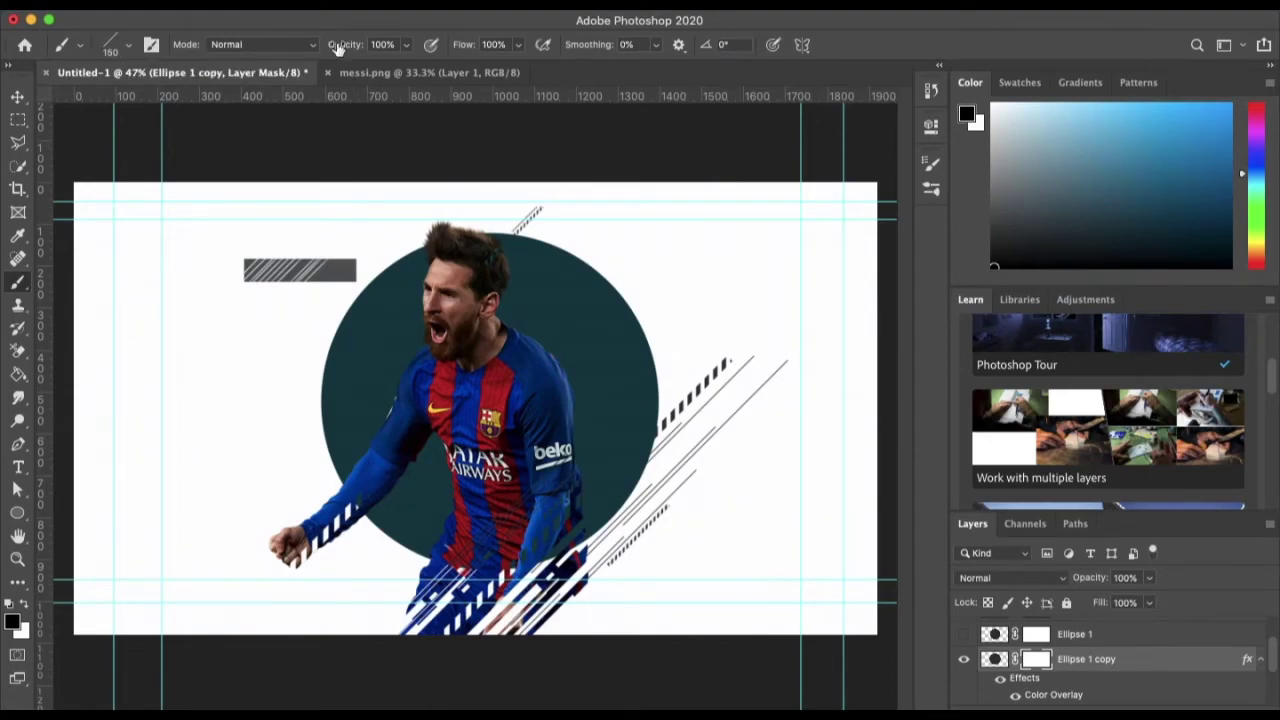
Step: Set black as the foreground colour and test a line stamp on the teal circle's mask, then undo it
click(128, 44)
scroll(130, 260, down, 3)
click(12, 620)
click(1070, 311)
click(700, 360)
key(ctrl+z)
key(ctrl+z)
Step: Choose among the 663 px and 644 px line brush presets
scroll(1109, 649, down, 3)
click(128, 44)
click(150, 177)
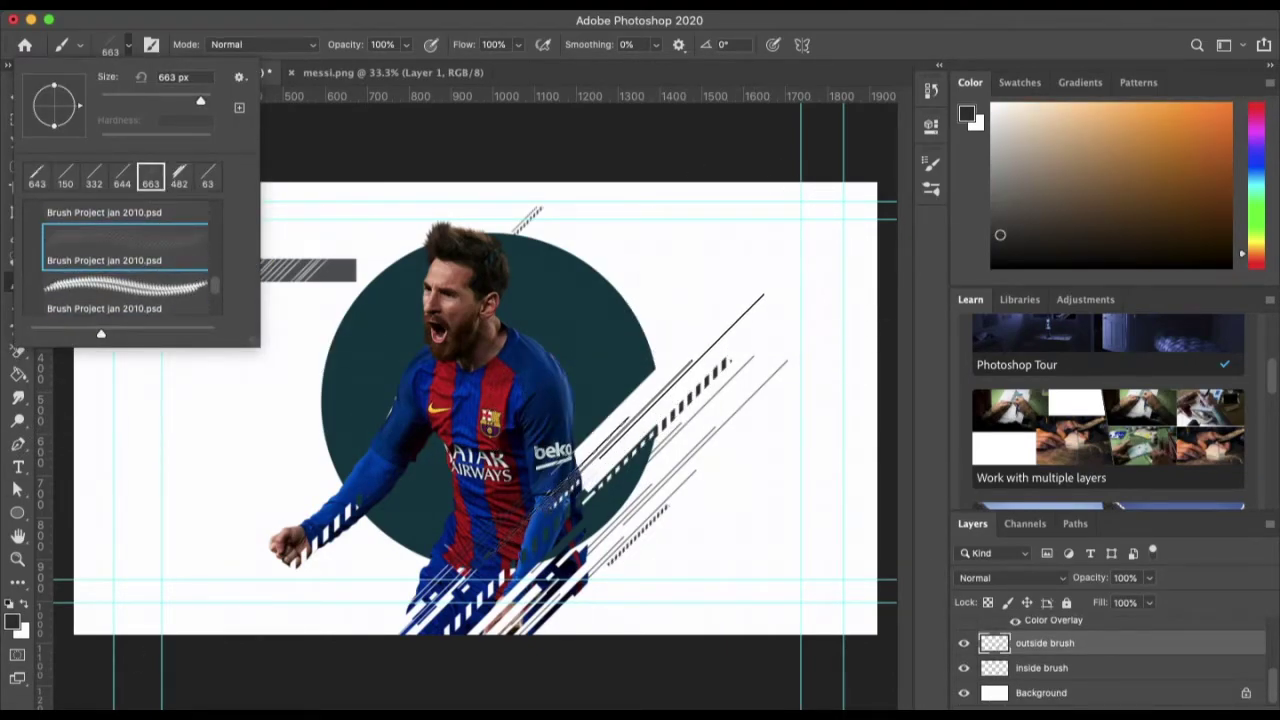
key(Escape)
key(Return)
click(128, 44)
key(period)
key(period)
key(period)
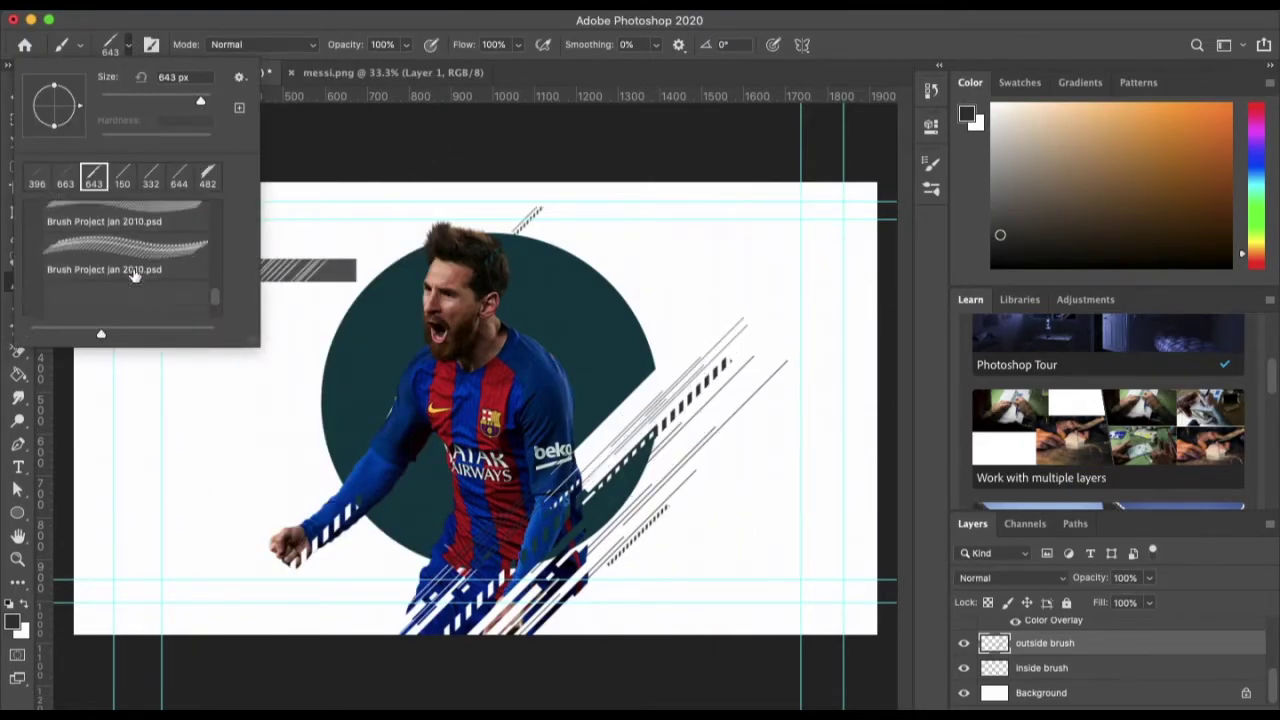
key(Return)
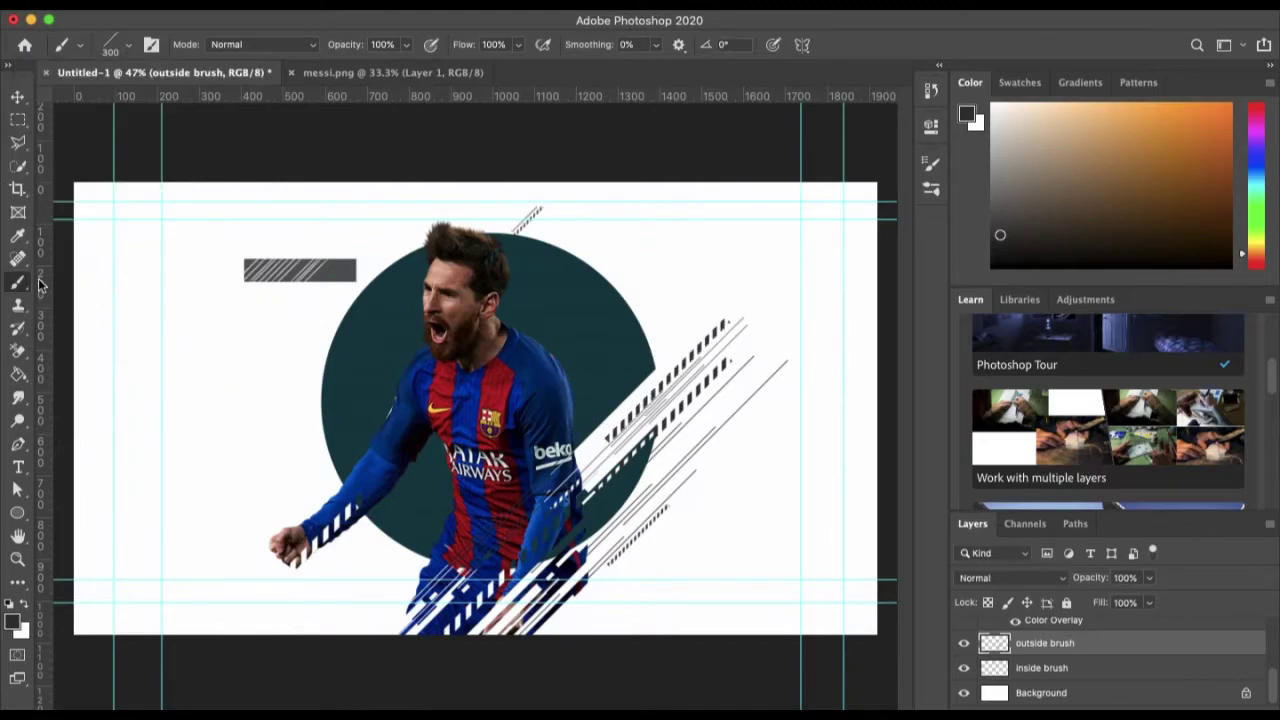
Step: Check the teal circle copy's Color Overlay settings, leaving the colour unchanged
scroll(1135, 669, up, 3)
click(1085, 659)
double_click(1052, 695)
click(1010, 251)
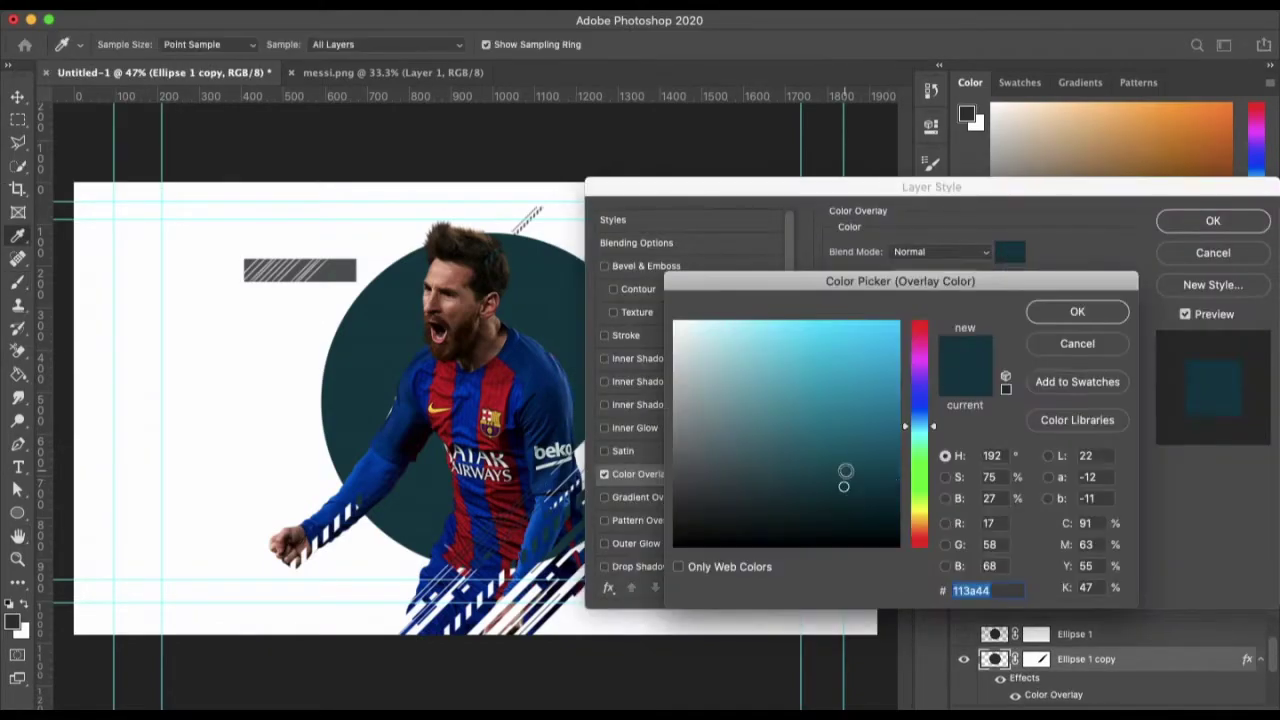
click(1077, 312)
key(Return)
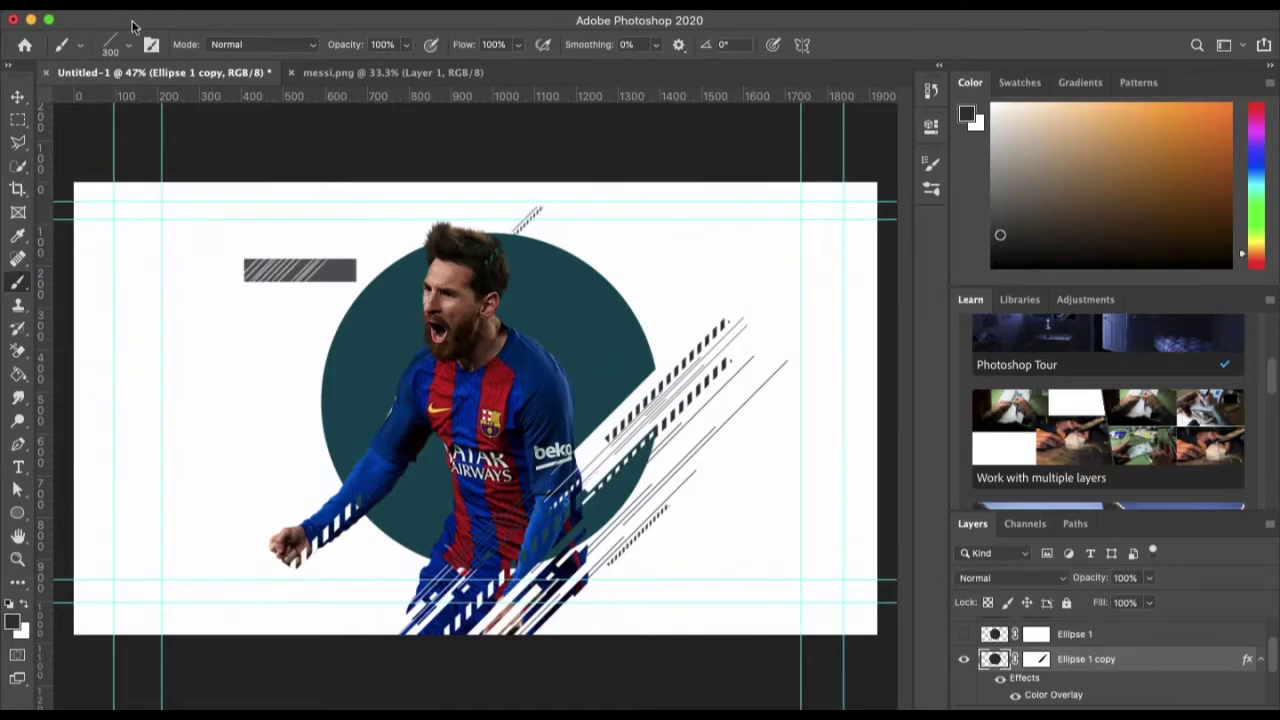
Step: Show the dark circle again and brush large line streaks into its mask
click(80, 44)
click(60, 258)
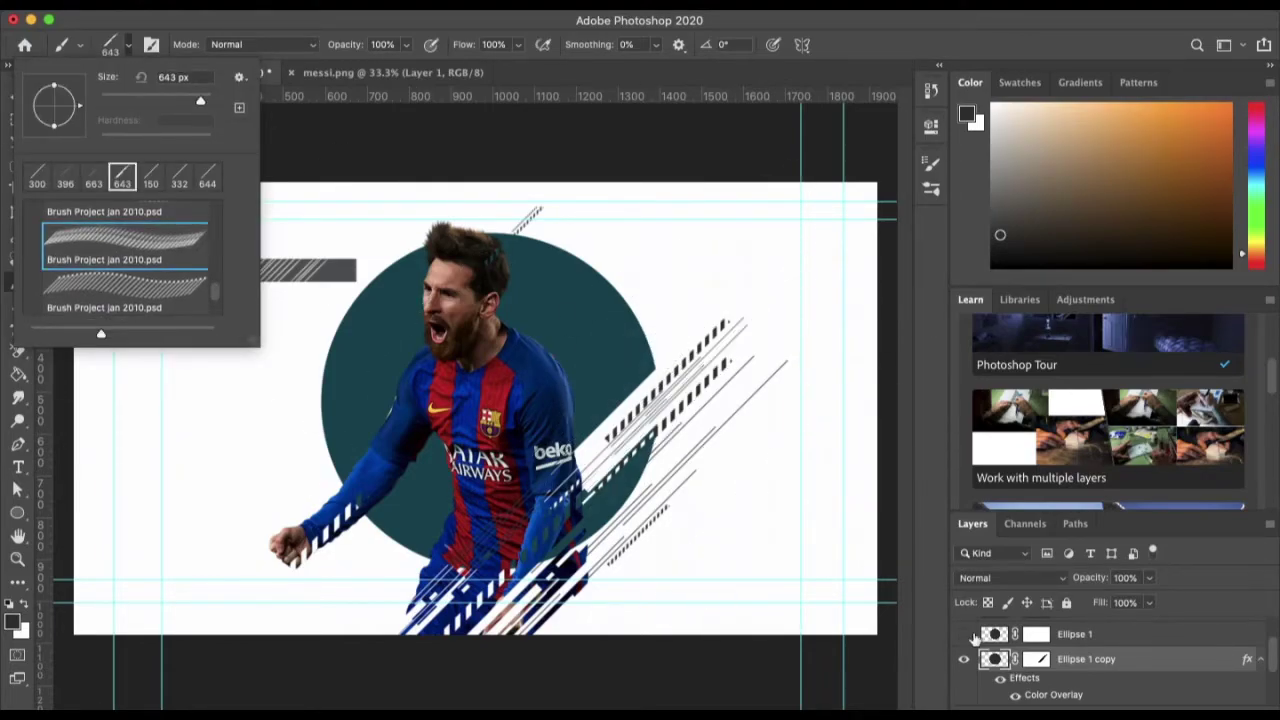
click(963, 634)
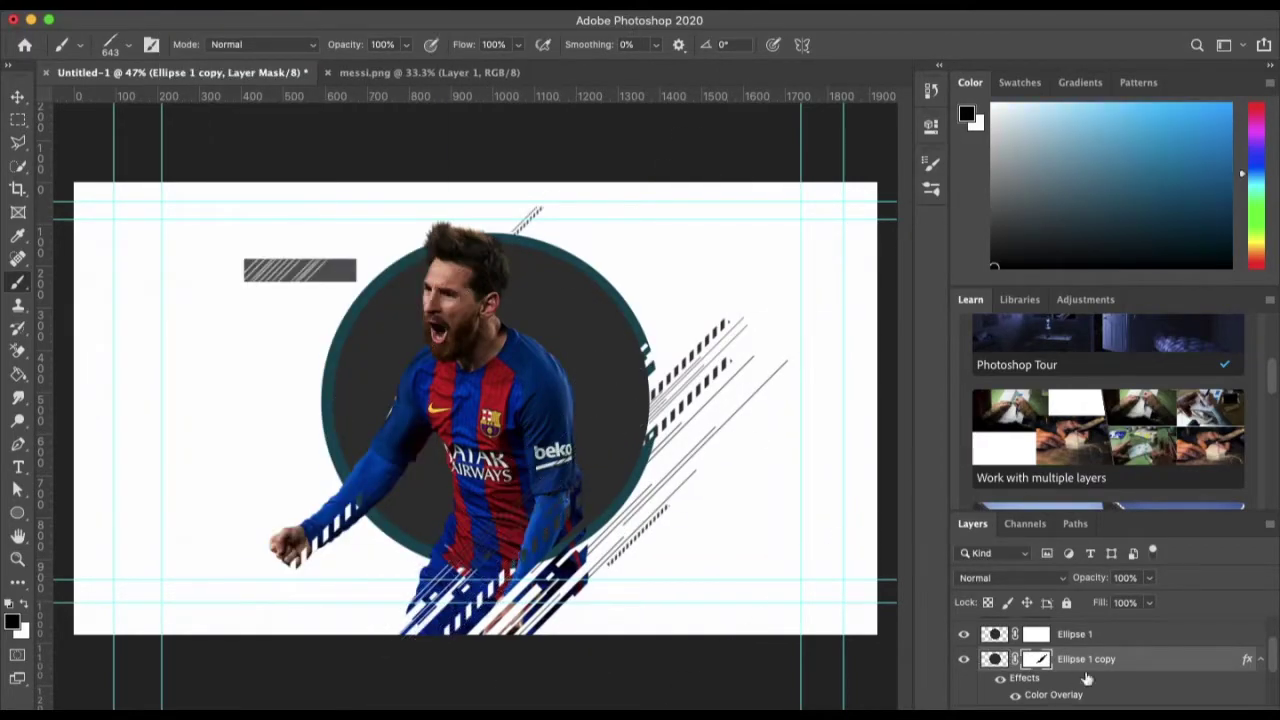
key(alt+bracketright)
click(568, 376)
Step: Switch between the Move and Brush tools and create a new layer for more streaks
click(17, 96)
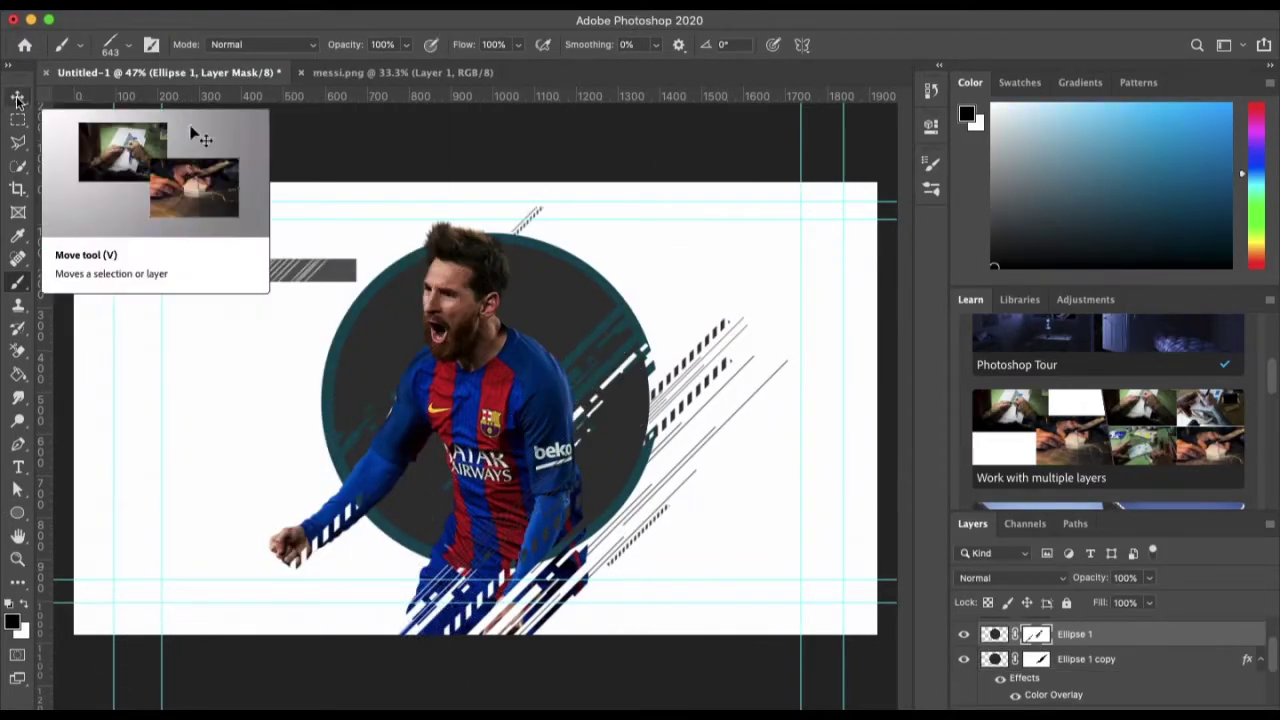
click(18, 286)
click(17, 96)
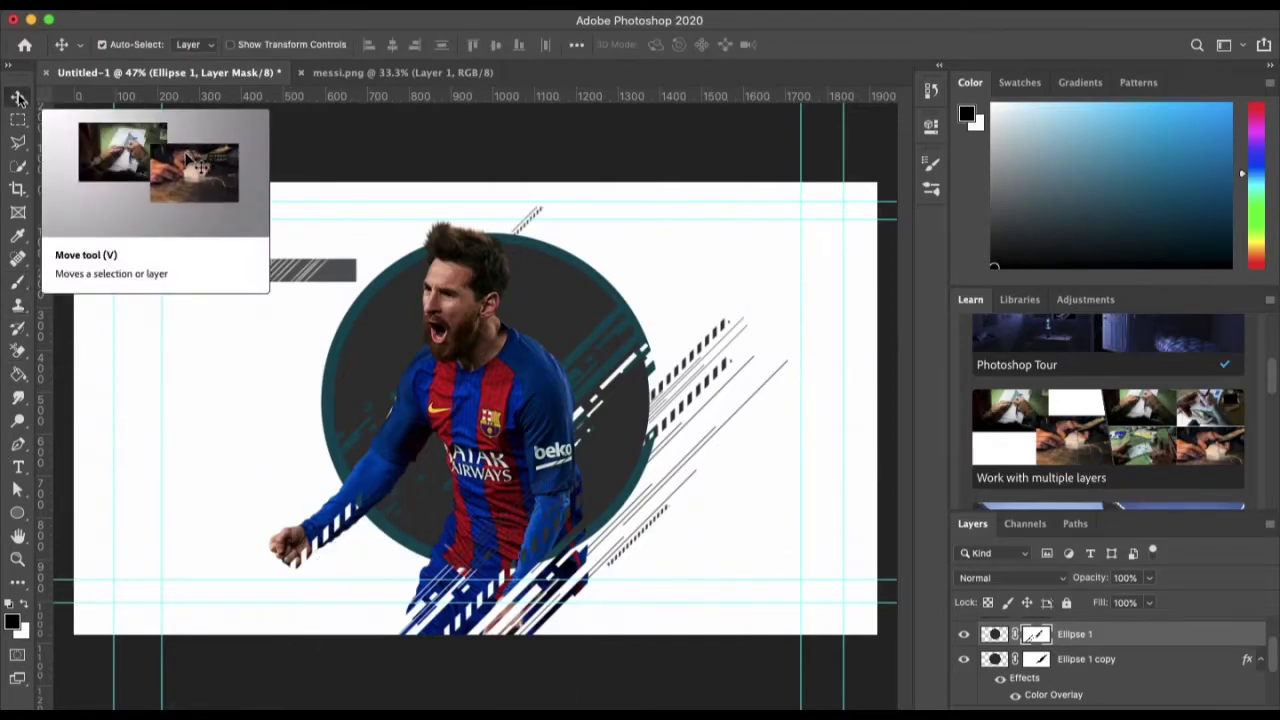
key(alt+bracketleft)
key(alt+bracketleft)
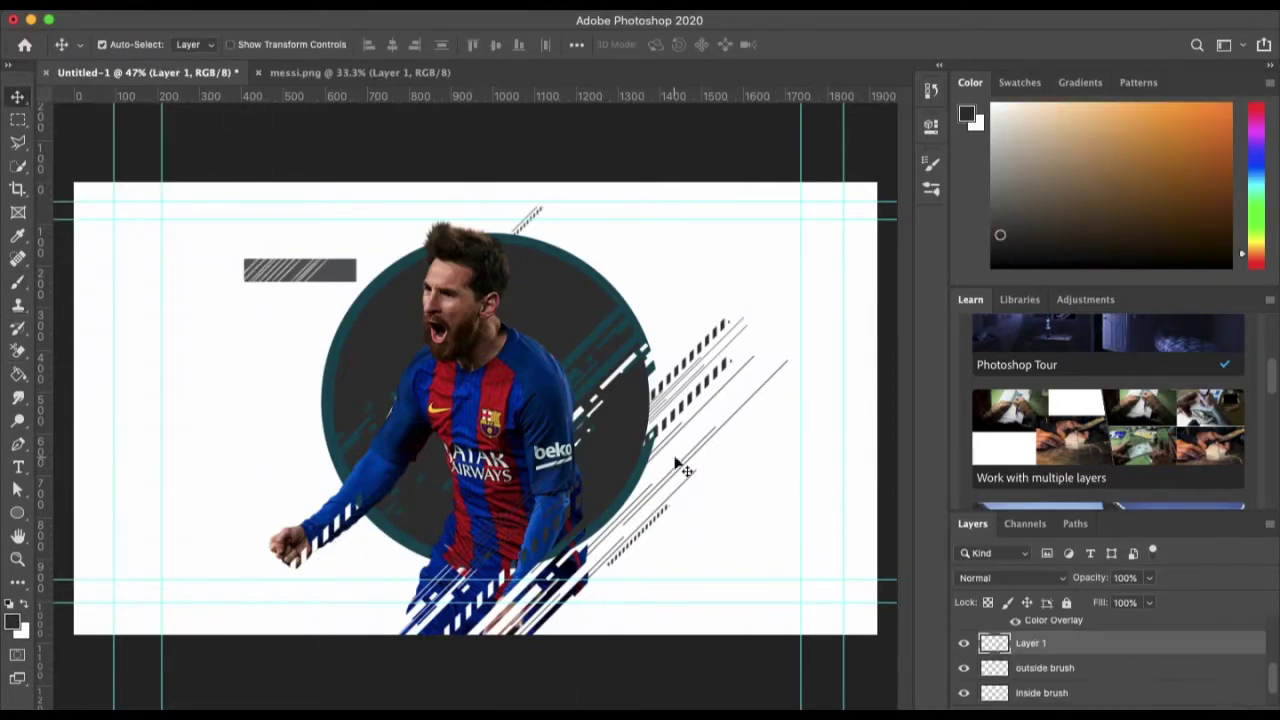
Step: Paint a long diagonal streak and more stripes across the circle with a 900 px brush
click(18, 286)
click(118, 44)
text(900)
key(Return)
drag(265, 520, 716, 149)
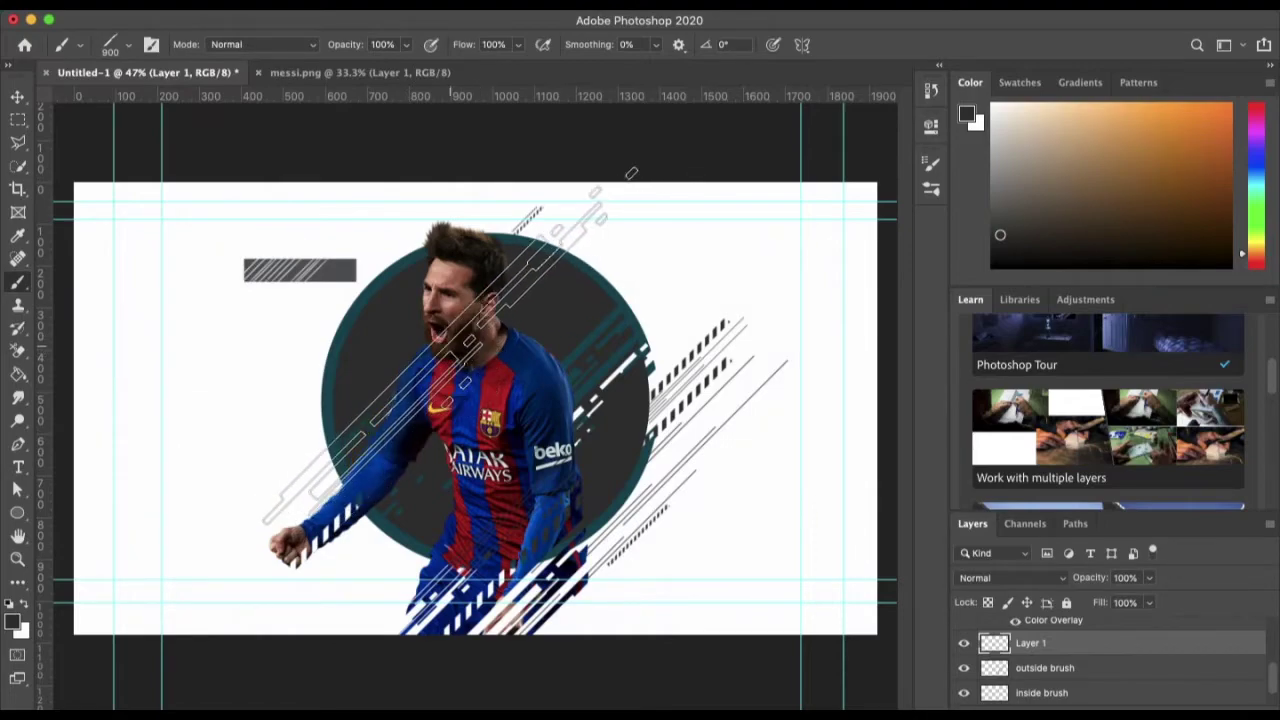
click(535, 335)
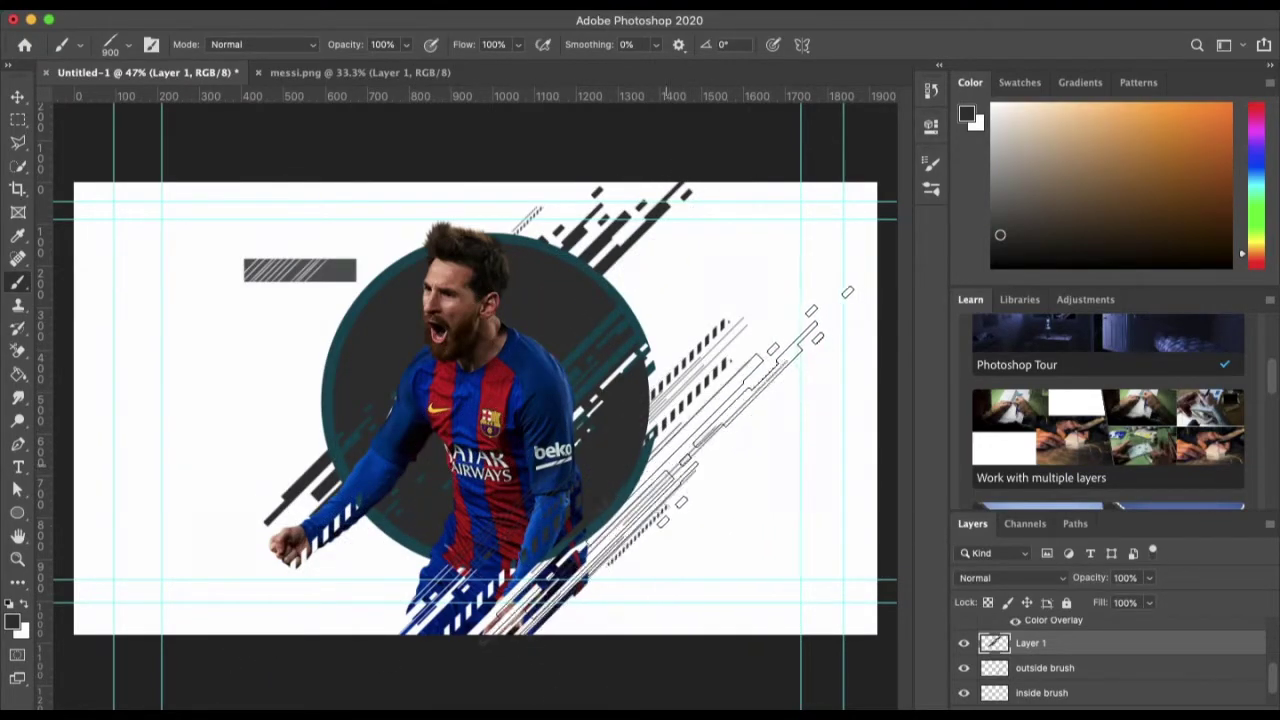
Step: Stamp additional stripes right of the circle and lower down with a 500 px brush
click(128, 44)
click(150, 73)
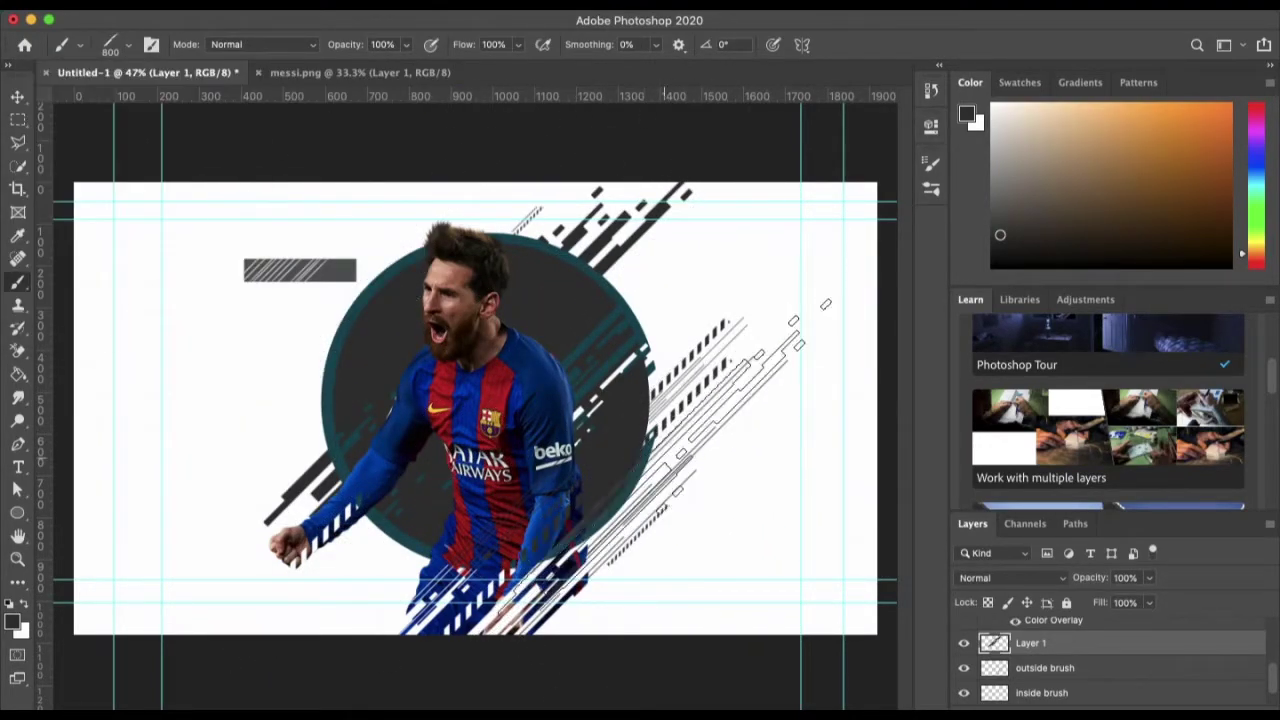
click(128, 44)
text(500)
key(Return)
click(712, 420)
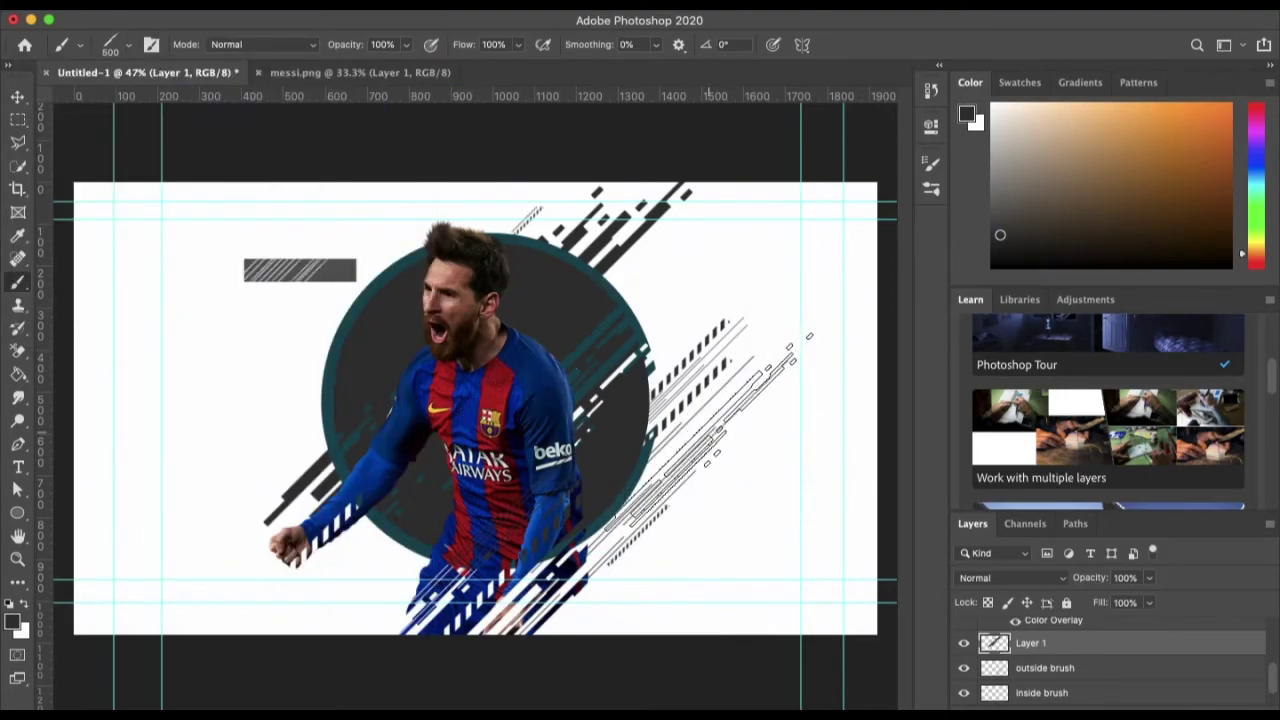
Step: Rename the stripes layer to 'big gray brush'
double_click(1030, 643)
text(big gray brush)
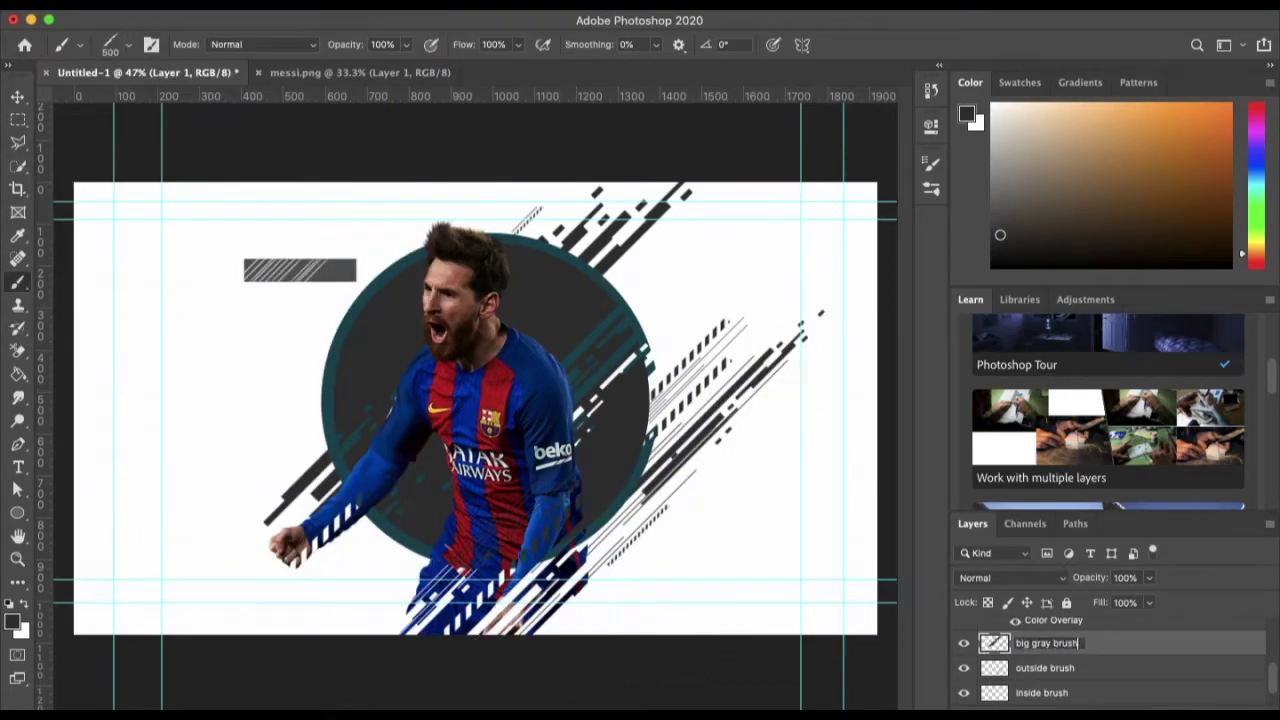
key(Return)
right_click(17, 512)
click(90, 580)
Step: Draw thin vertical and horizontal frame lines left of and above the circle, and mask both
drag(286, 232, 283, 476)
drag(286, 232, 671, 233)
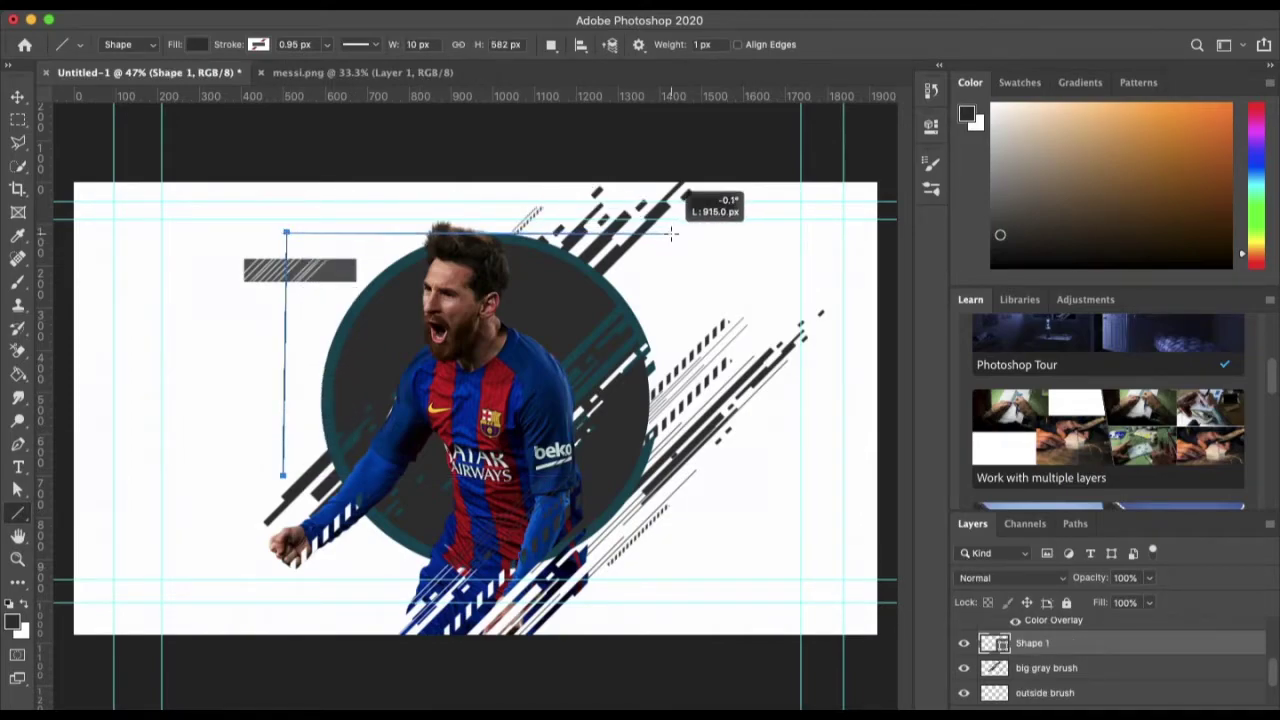
key(v)
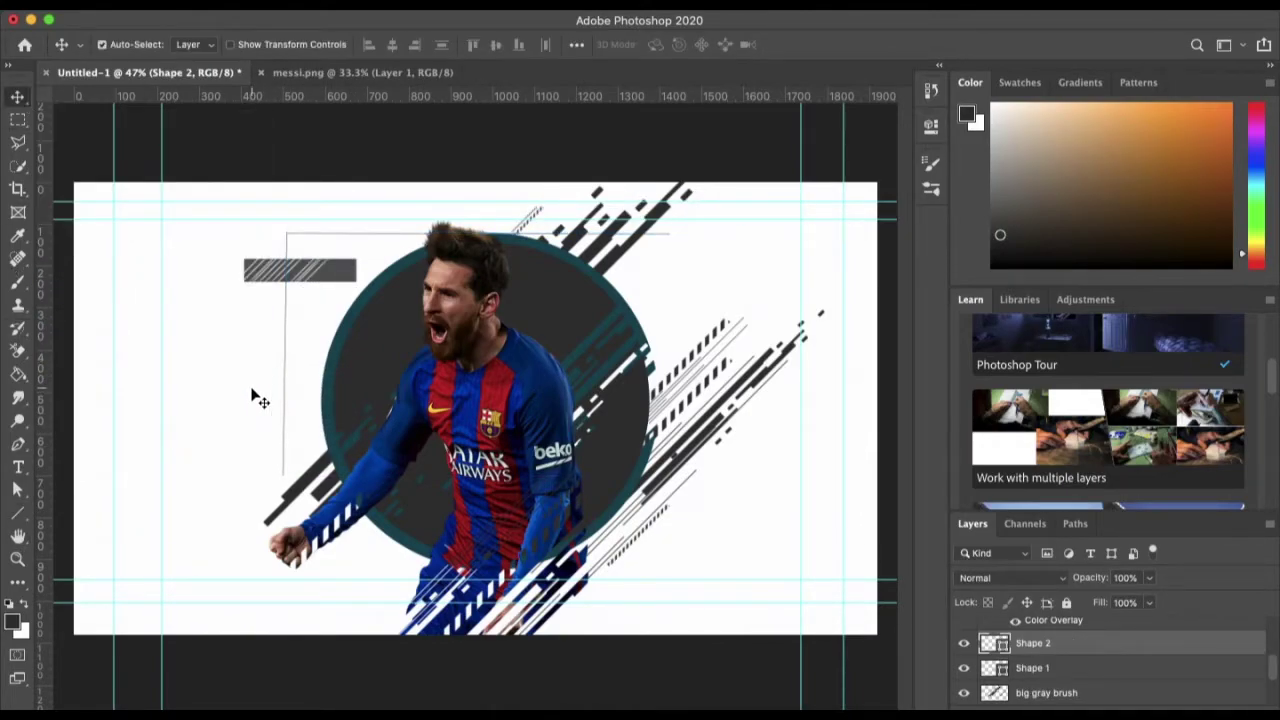
scroll(1043, 669, down, 3)
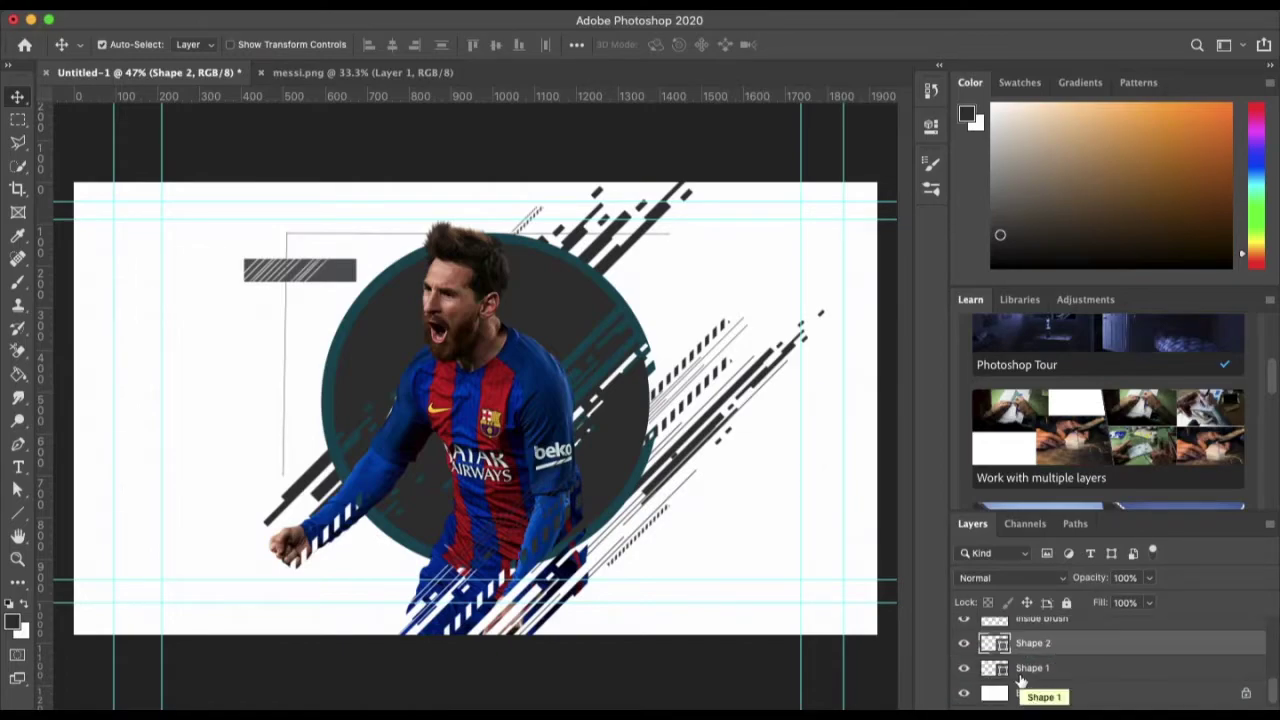
click(18, 282)
click(90, 280)
drag(1036, 643, 1036, 668)
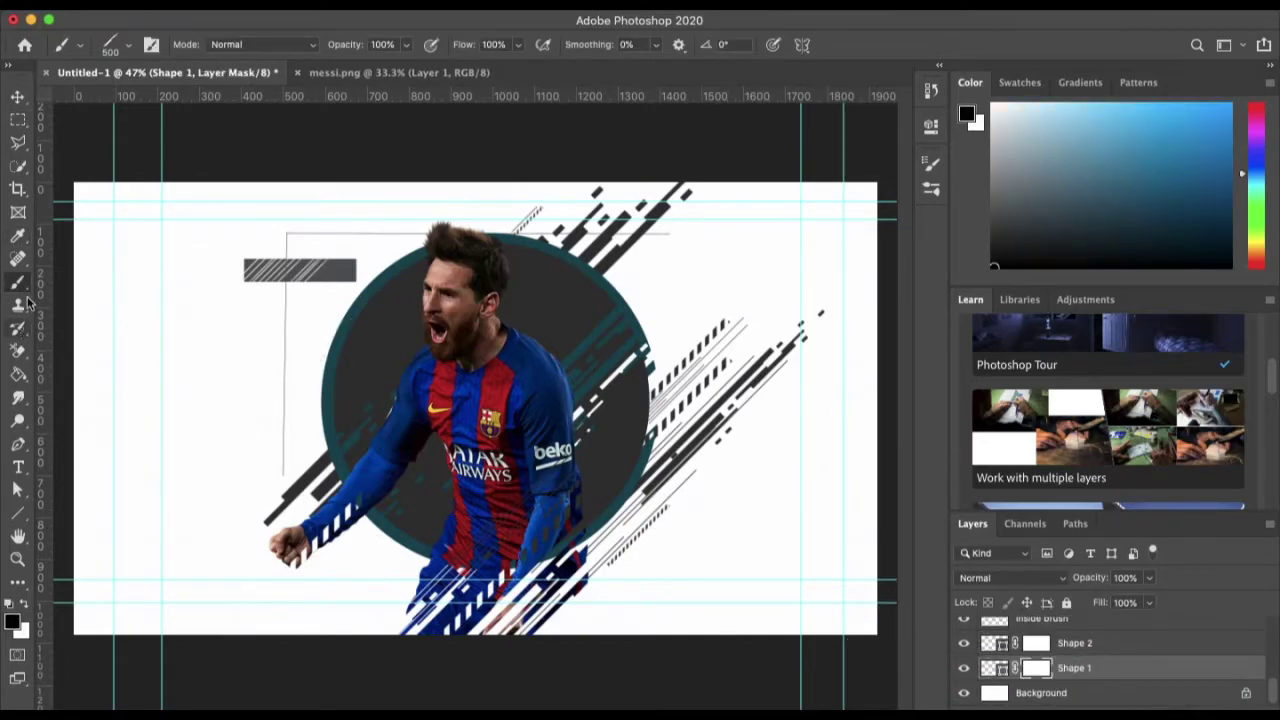
Step: Pick the 663 px streaky brush and target the horizontal line's mask
click(118, 44)
scroll(110, 250, down, 5)
click(120, 266)
key(Return)
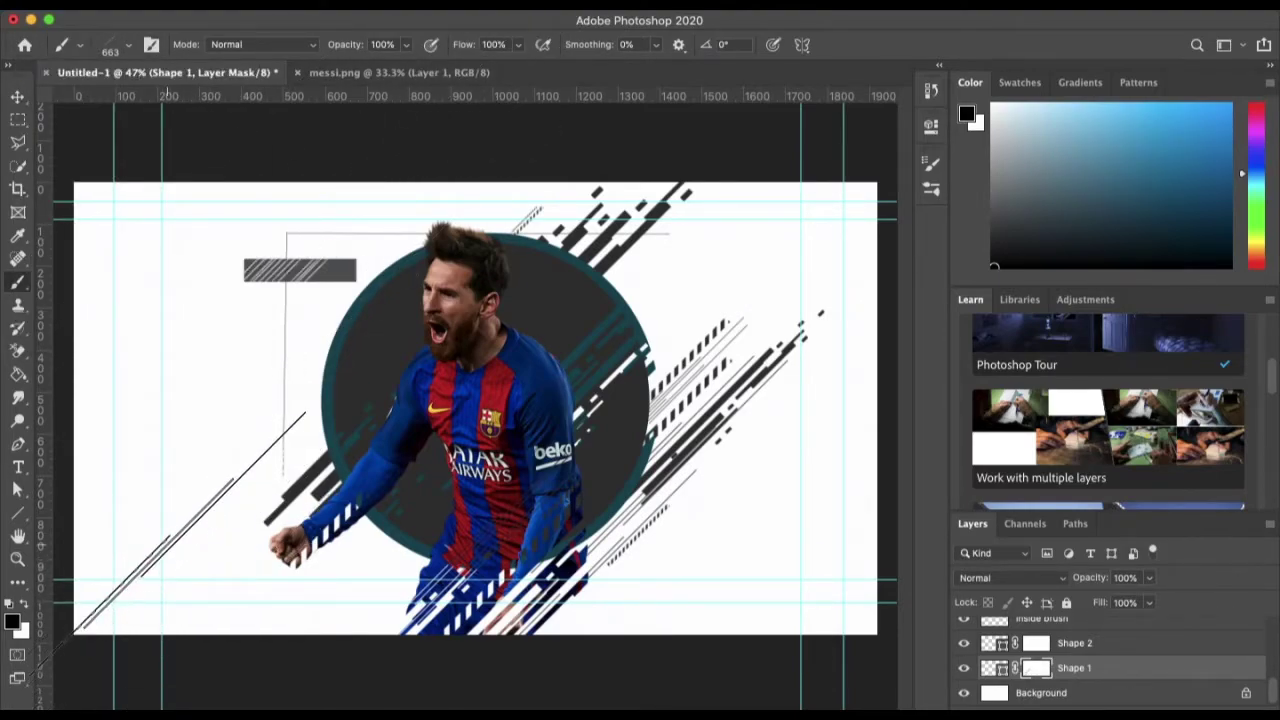
key(alt+bracketright)
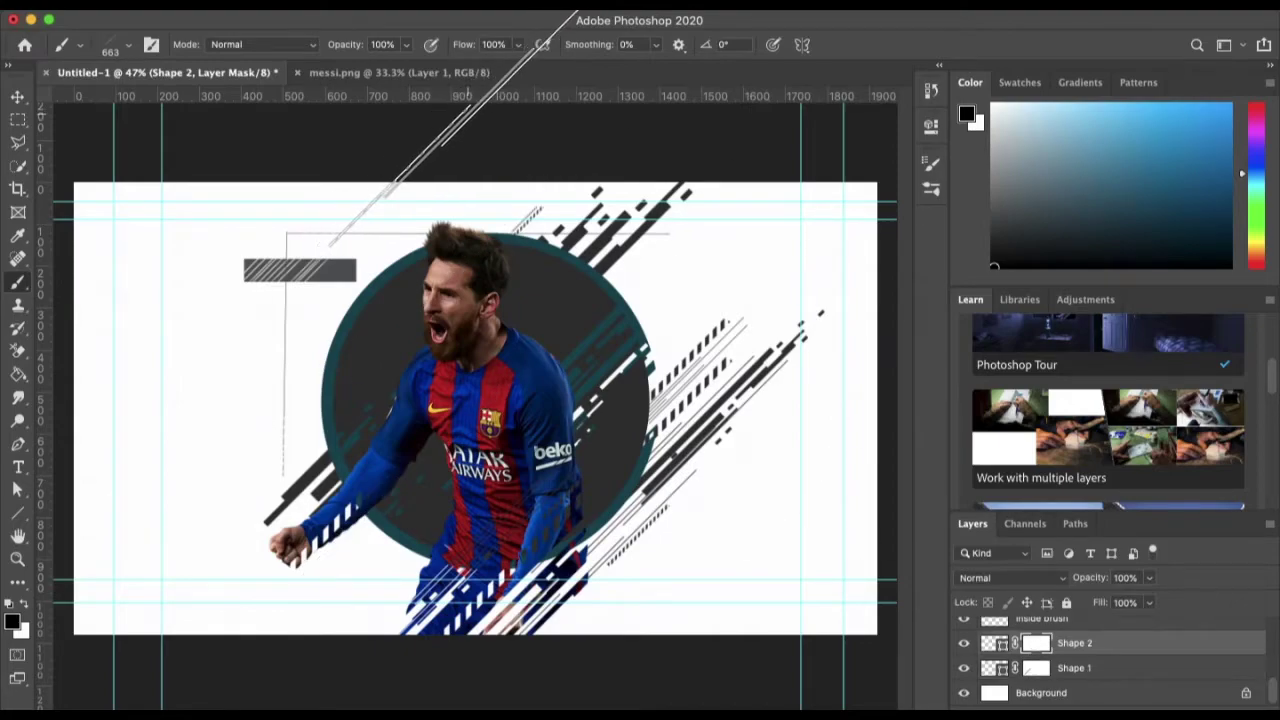
Step: Duplicate both lines and shrink, flip and stretch the copies into a right-side frame corner
key(v)
drag(1150, 643, 1207, 680)
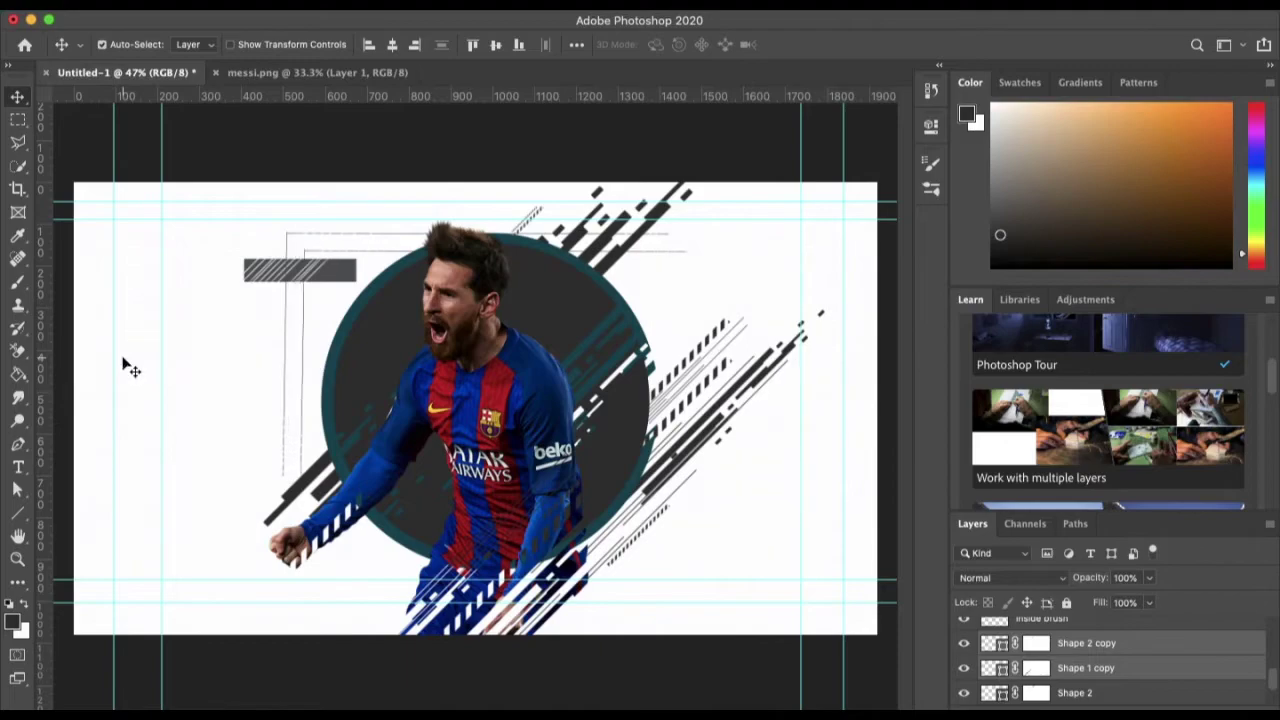
key(ctrl+t)
drag(288, 243, 410, 350)
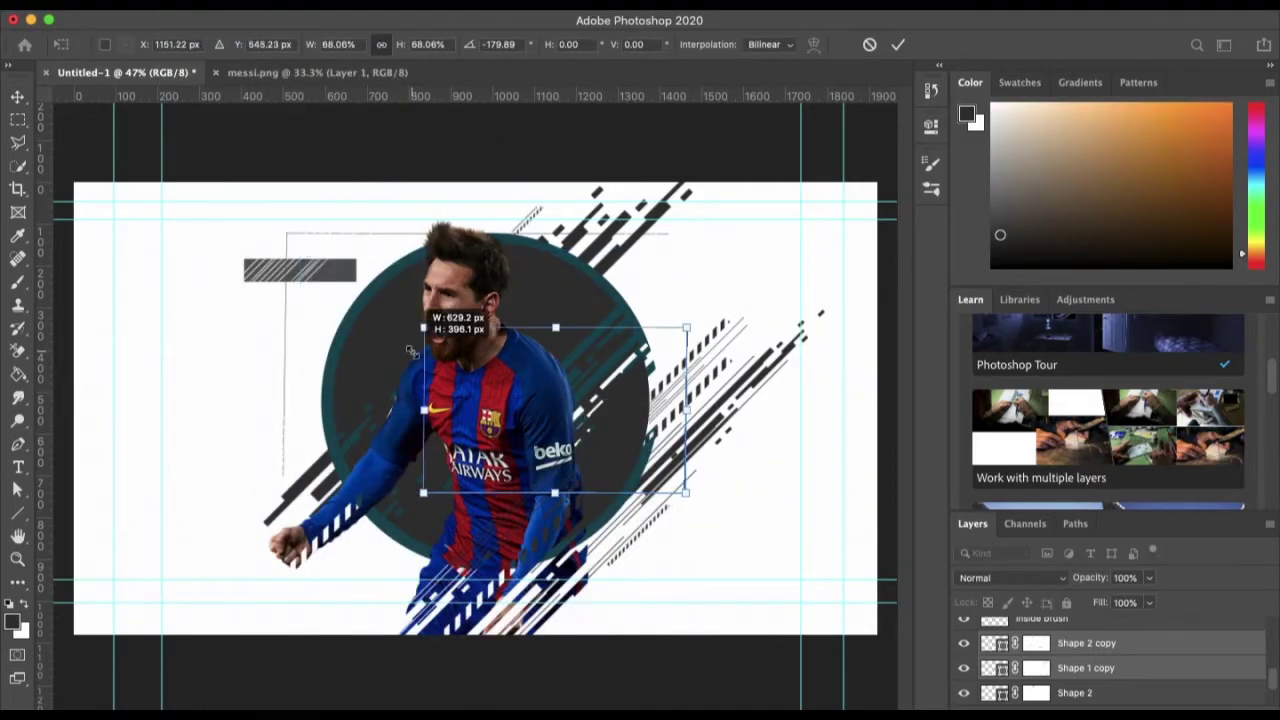
key(Return)
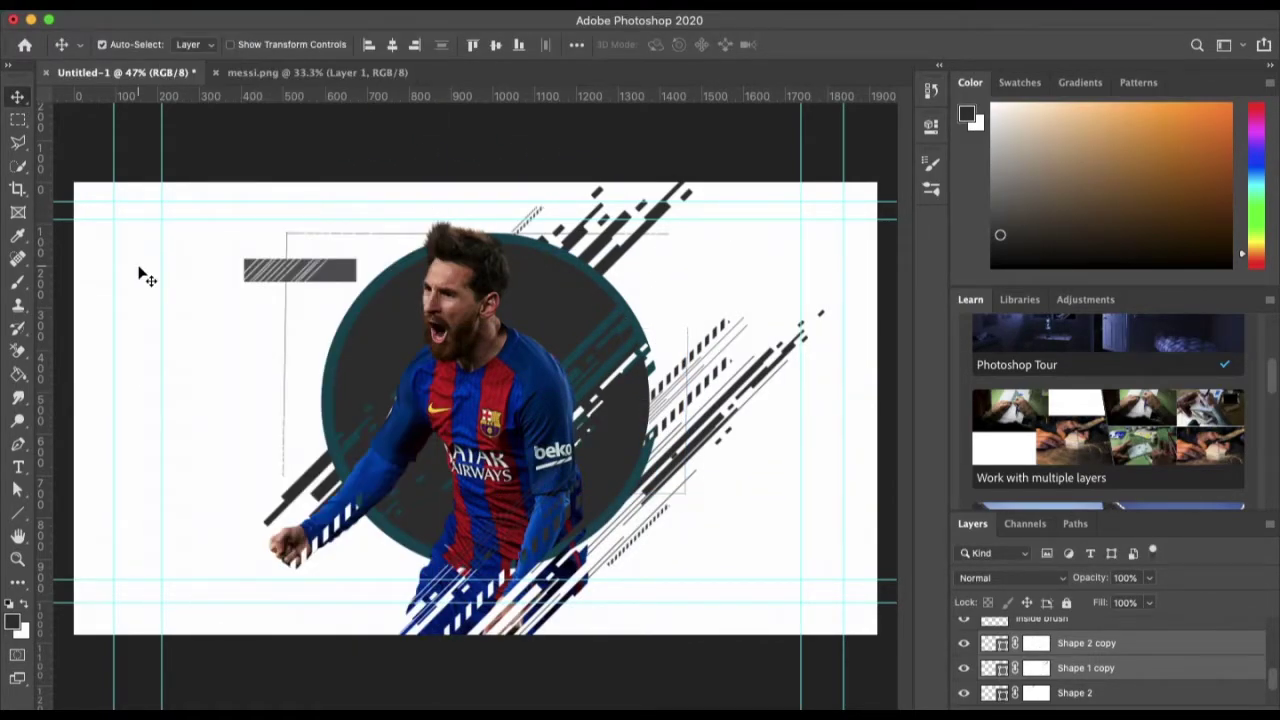
click(466, 443)
drag(687, 330, 600, 290)
key(Return)
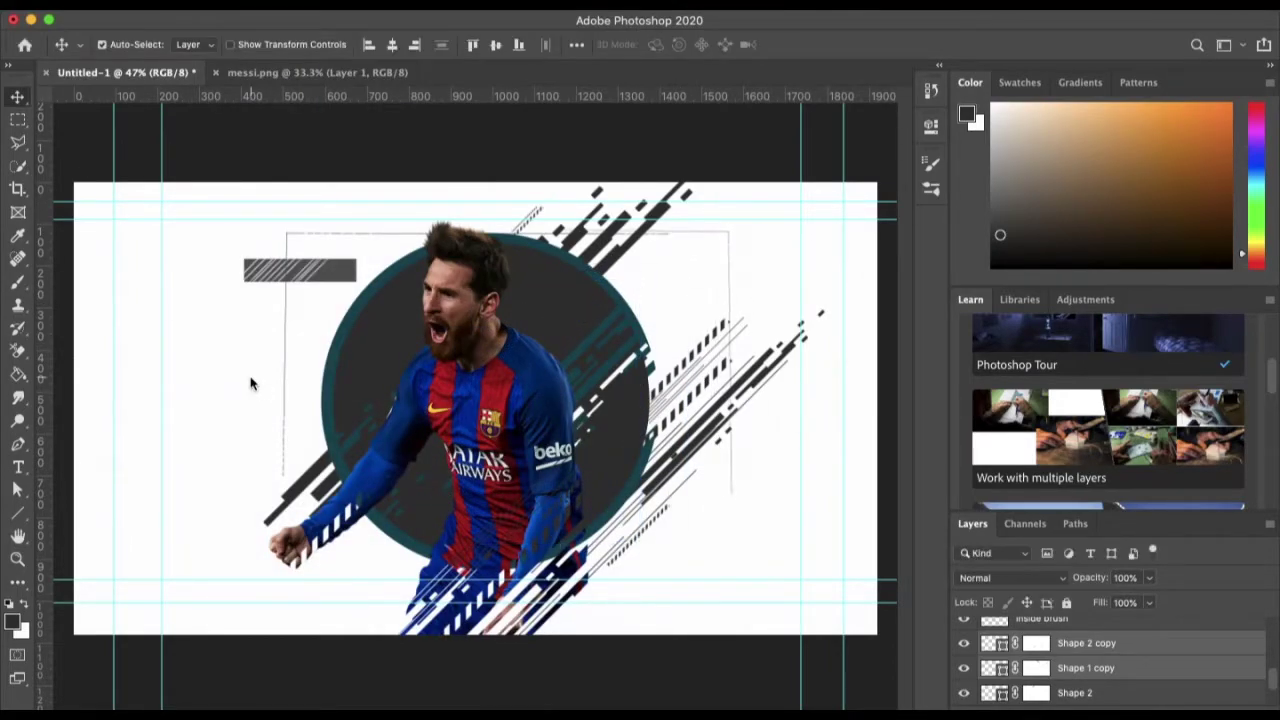
Step: Target the Shape 1 copy and Shape 2 copy masks for painting with the brush
click(1036, 668)
key(b)
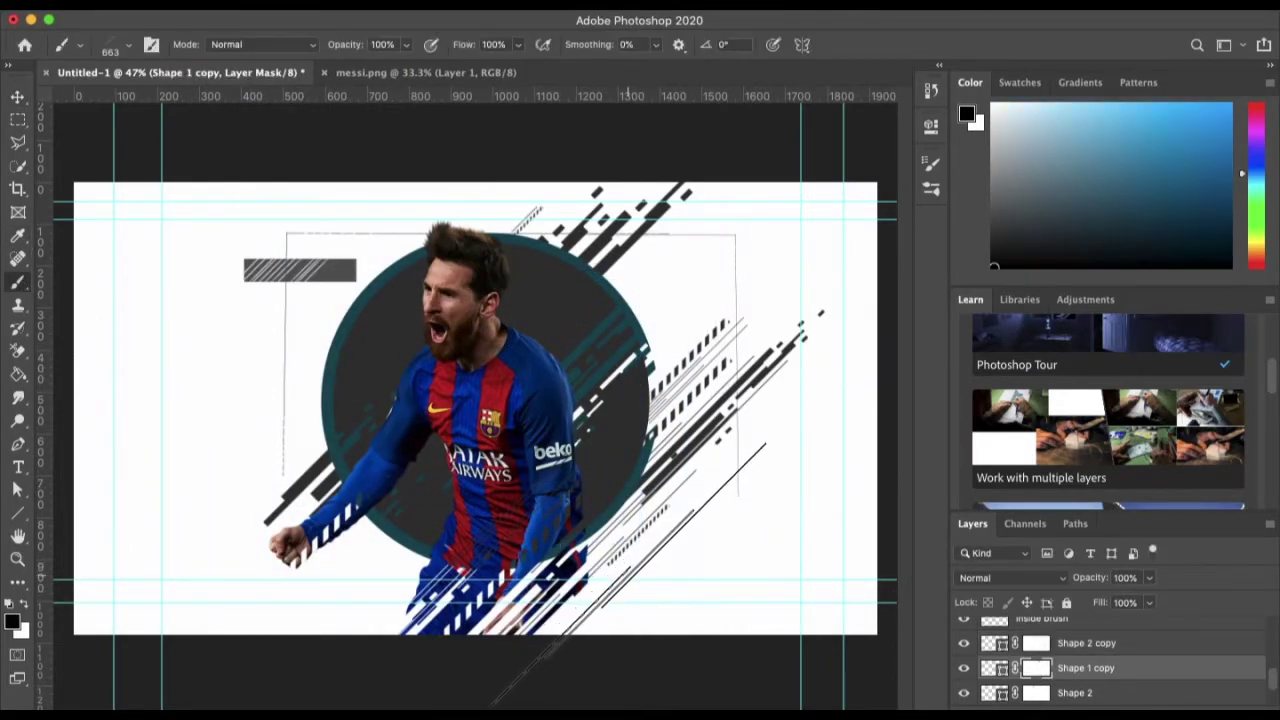
key(alt+[)
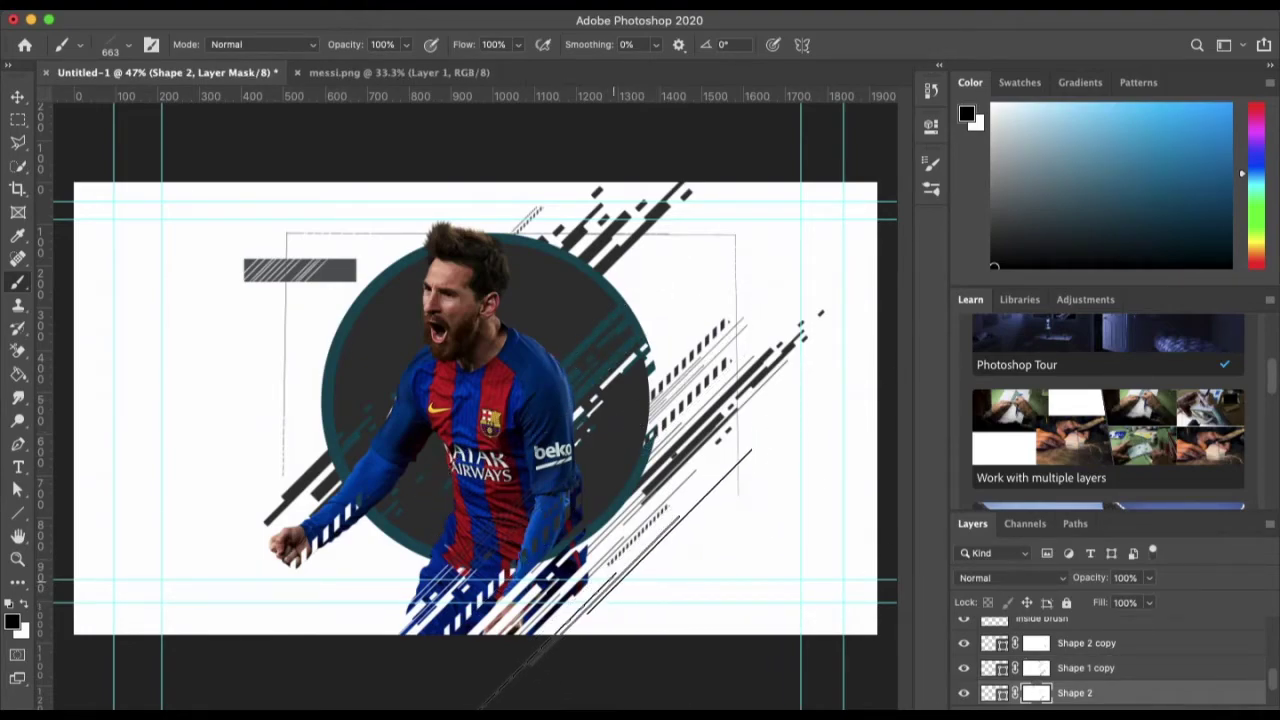
key(alt+])
key(alt+])
Step: Duplicate the line copies again and shrink them into a small lower-left frame corner
click(17, 96)
click(1160, 648)
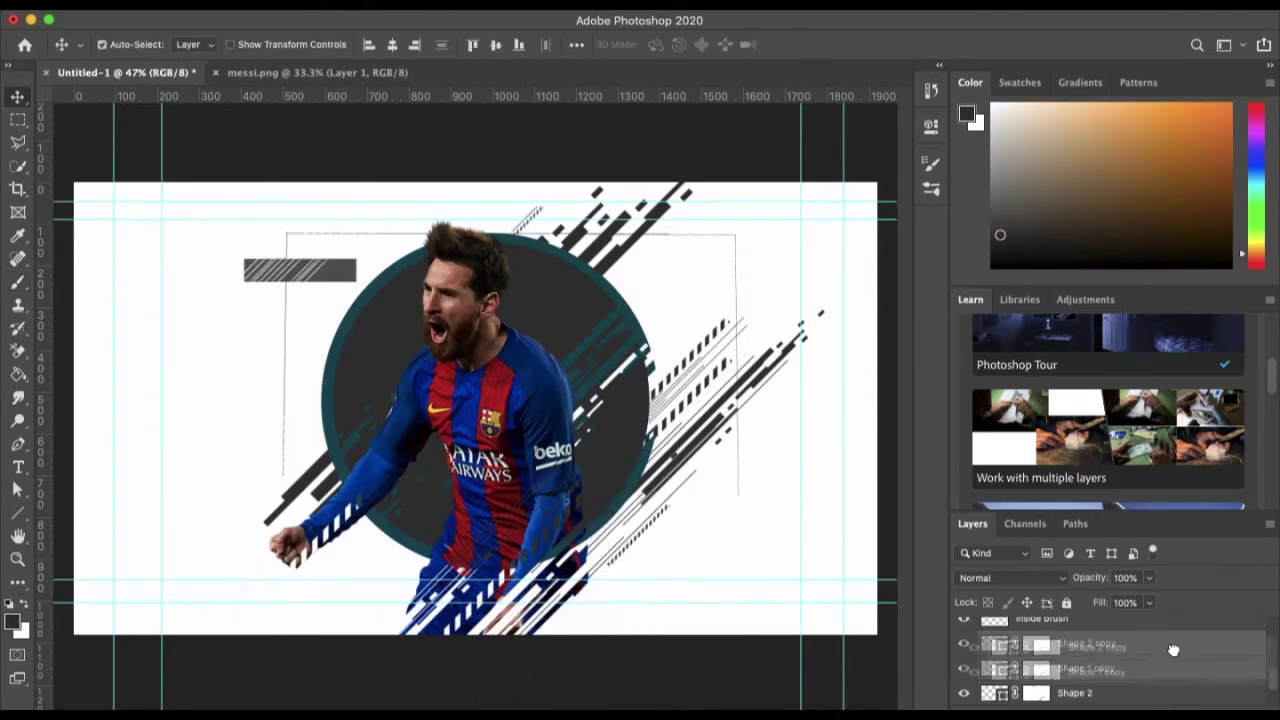
click(228, 392)
key(Return)
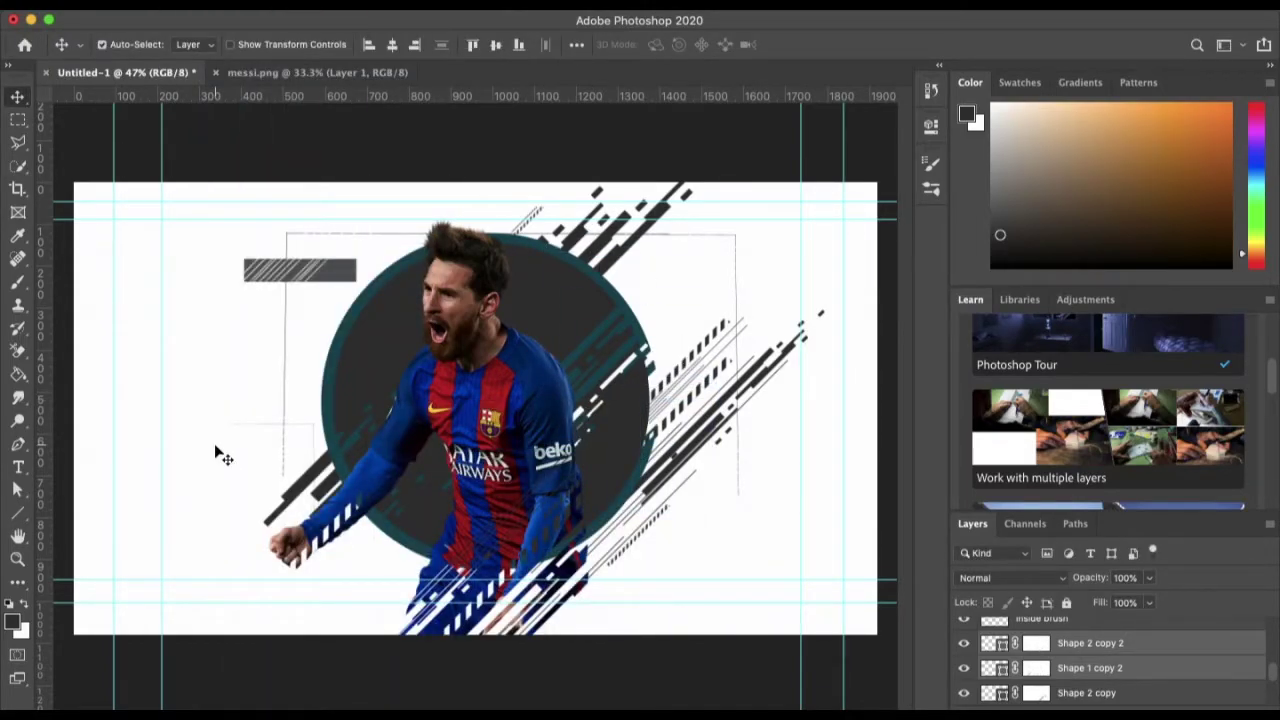
click(321, 504)
key(Return)
Step: Draw three small dots at the top-left, top-right and bottom line ends, and mask them
key(u)
drag(282, 228, 293, 239)
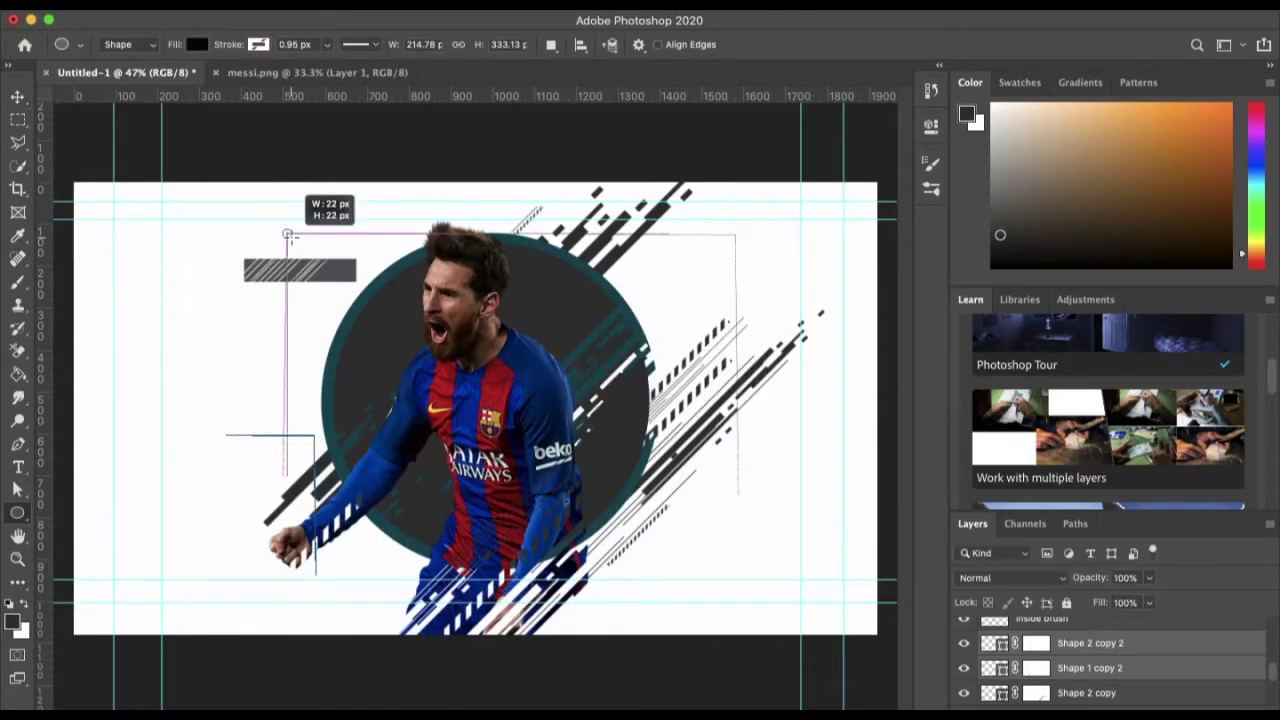
drag(733, 237, 735, 238)
drag(312, 567, 320, 577)
key(v)
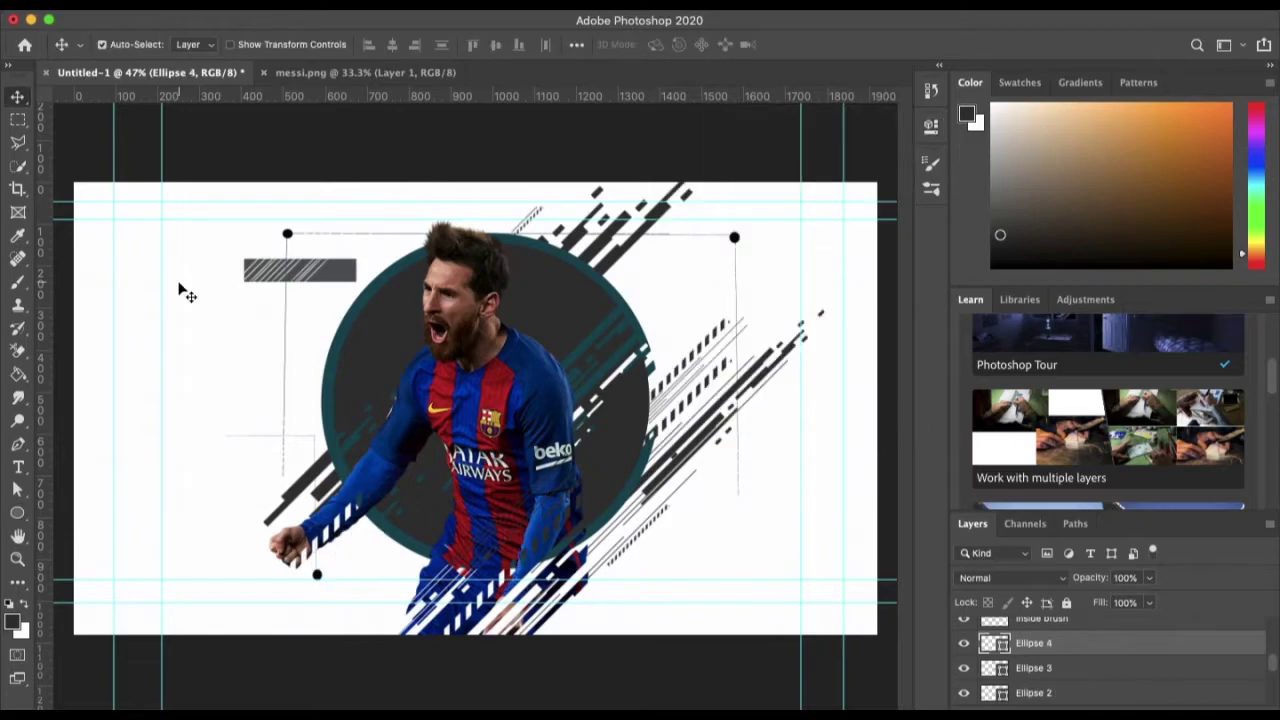
click(1062, 668)
key(b)
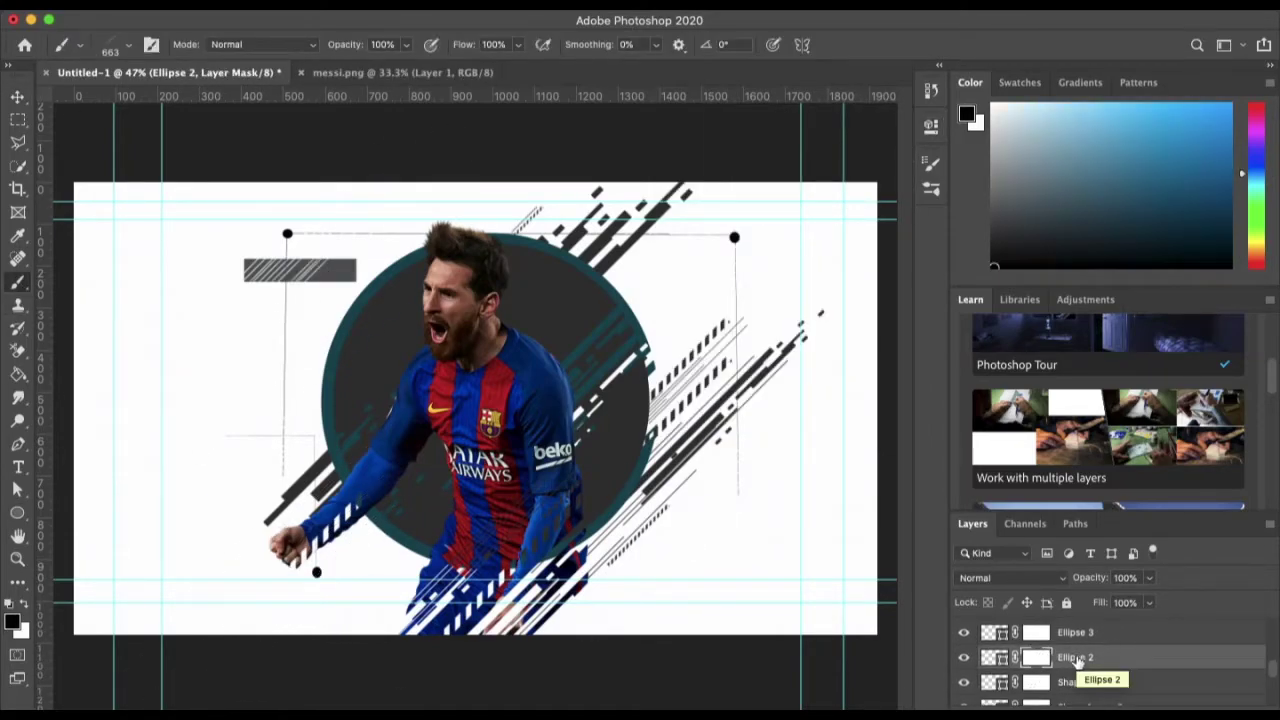
Step: Streak a diagonal black stroke across Ellipse 2's mask using the 268 px line brush
drag(316, 572, 180, 705)
right_click(1105, 657)
click(1090, 409)
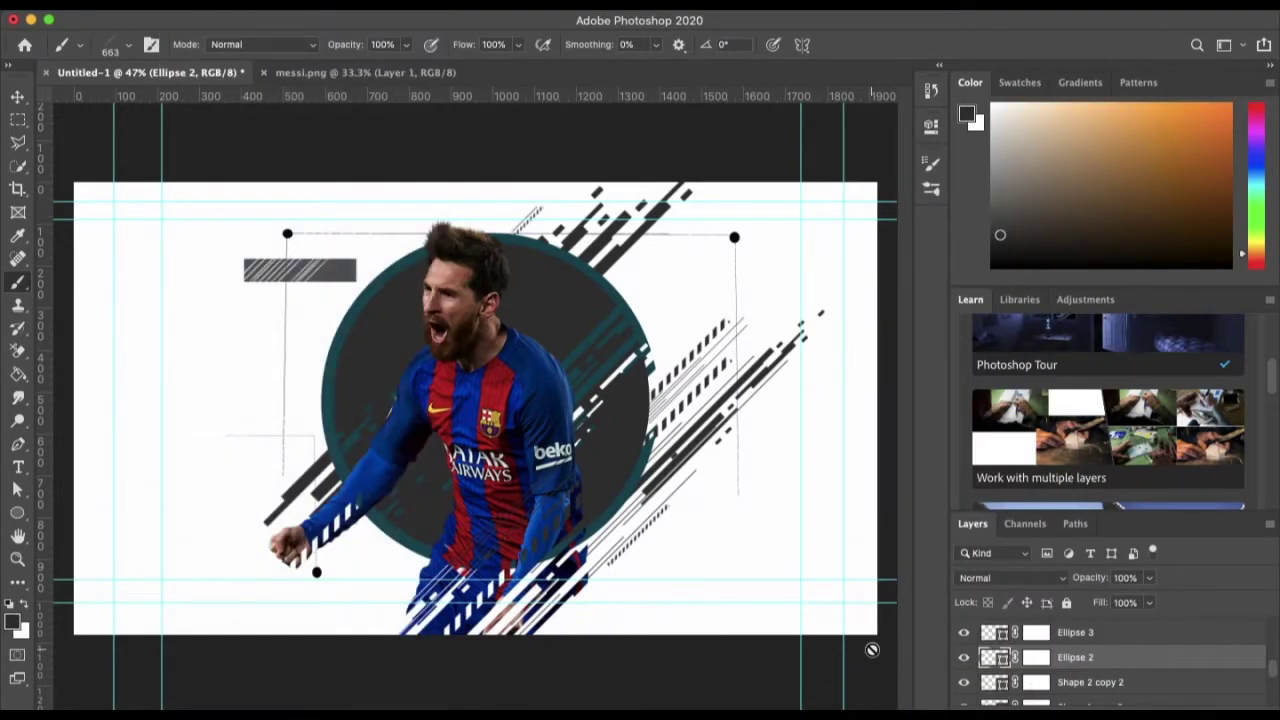
click(1036, 657)
click(80, 44)
click(80, 44)
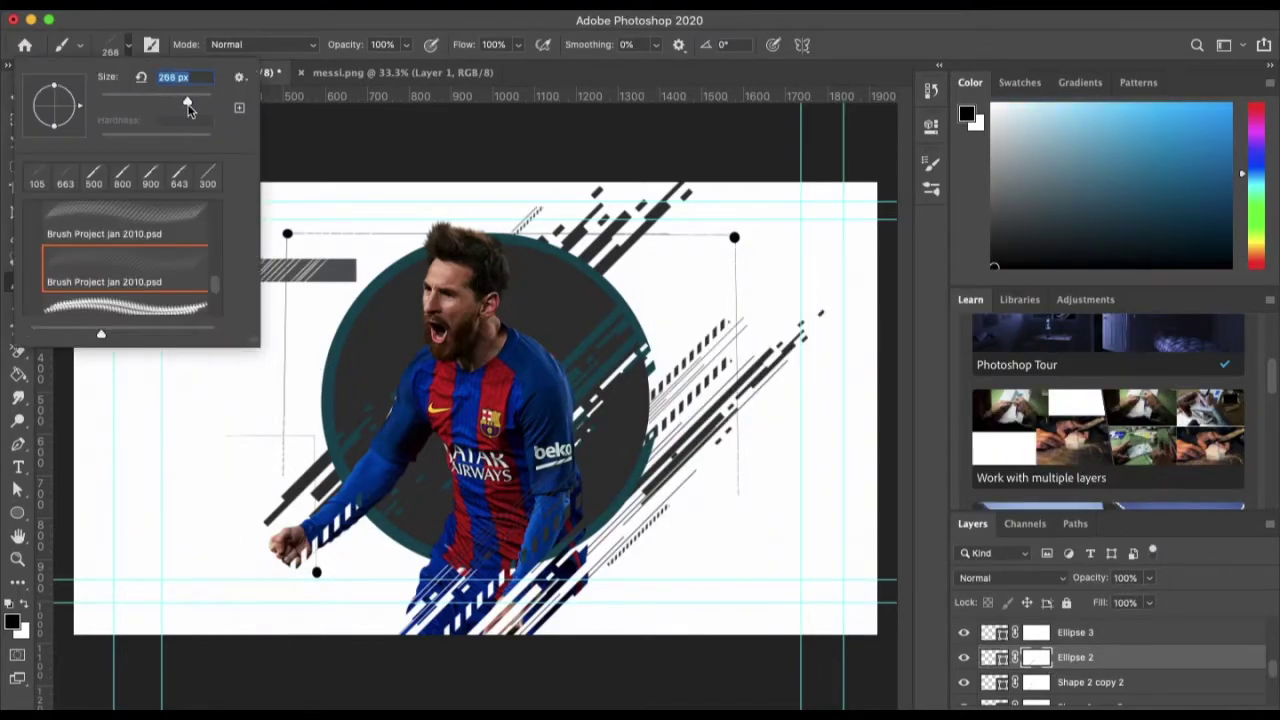
key(Return)
Step: Step through the Ellipse 3 and Ellipse 4 layers and return to Ellipse 2's mask
key(alt+bracketright)
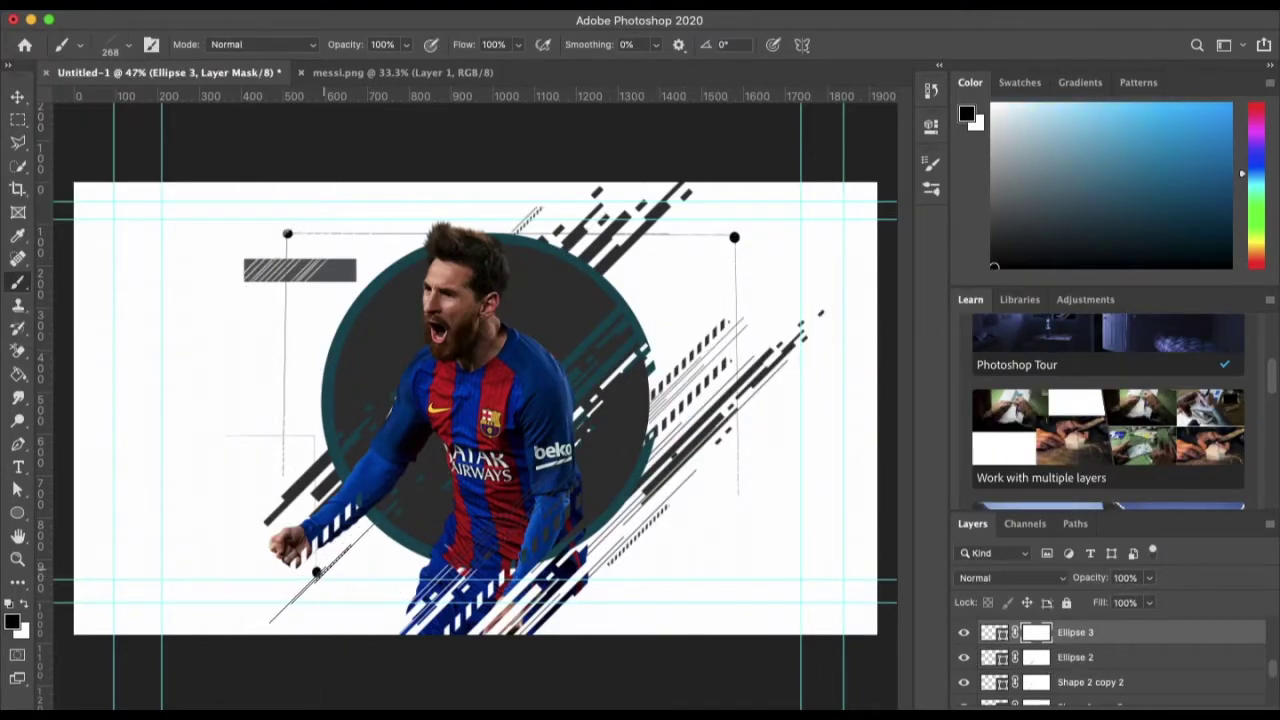
key(alt+bracketright)
click(1033, 666)
click(1035, 689)
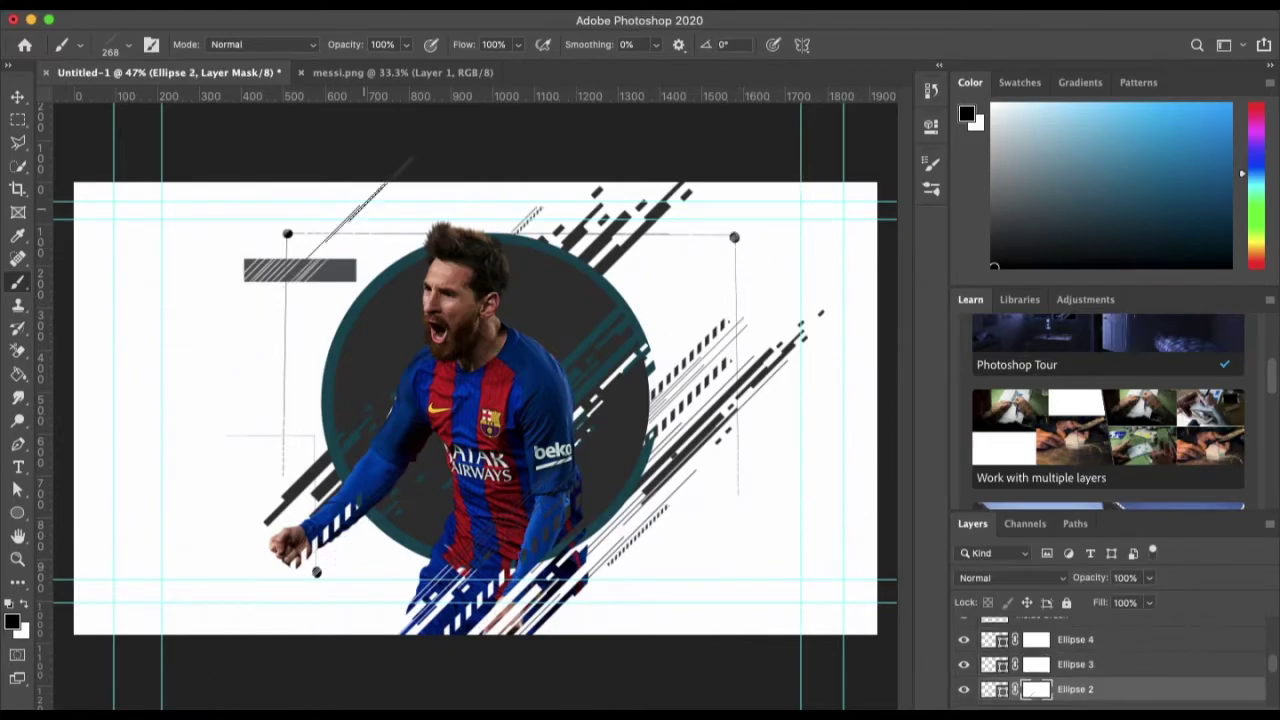
key(v)
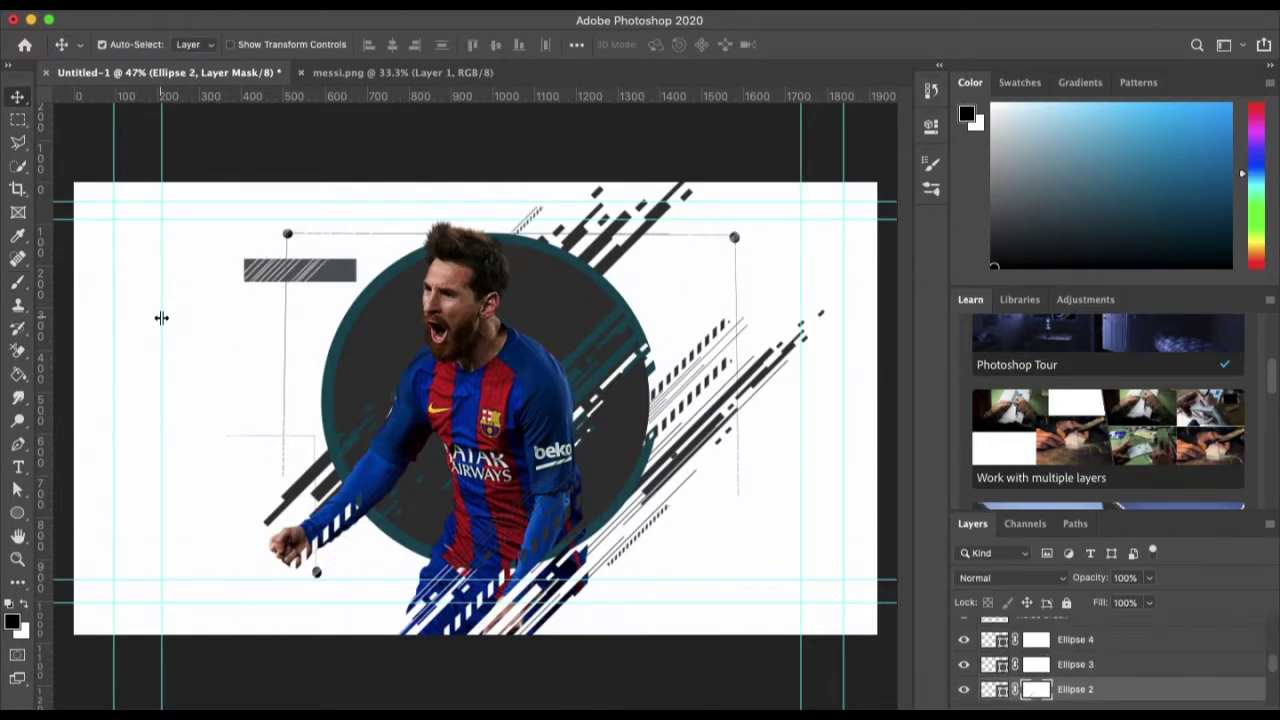
Step: Group the line and dot layers into Group 1, then select the gray brush layers
scroll(1100, 660, up, 5)
shift+click(1080, 674)
key(ctrl+g)
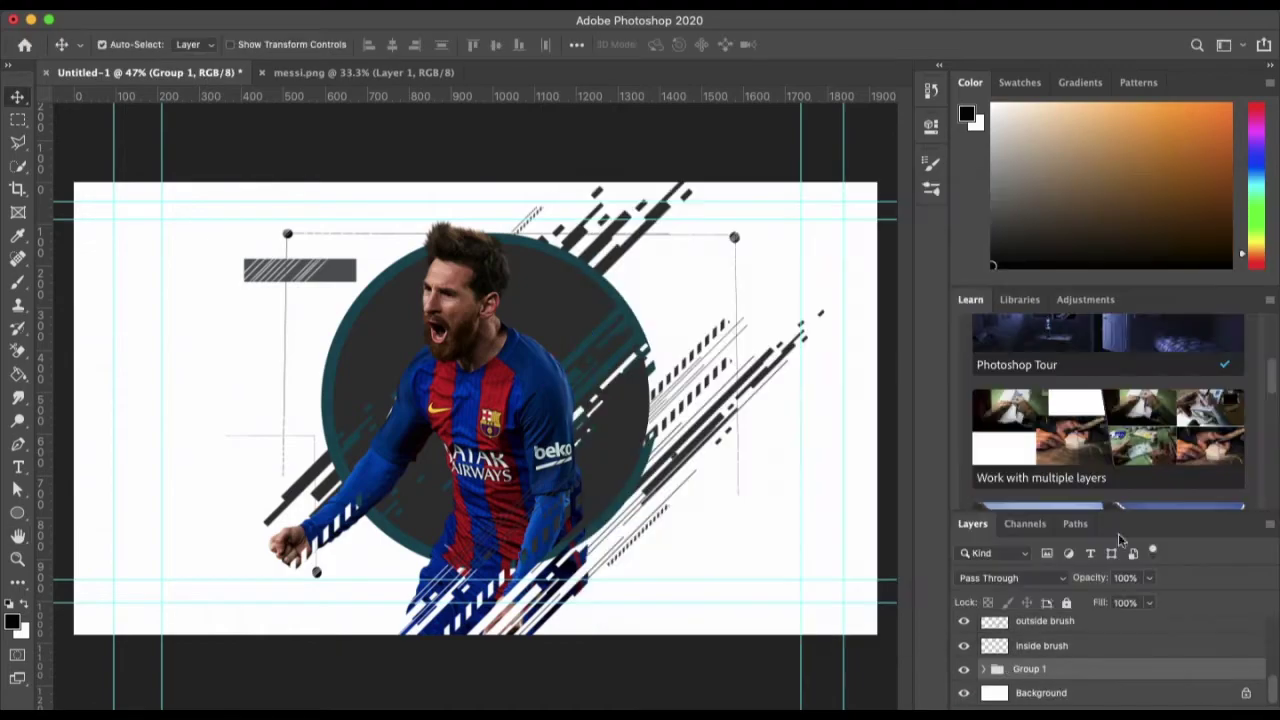
scroll(1157, 646, up, 3)
click(1046, 627)
shift+click(1063, 651)
drag(1063, 651, 1200, 697)
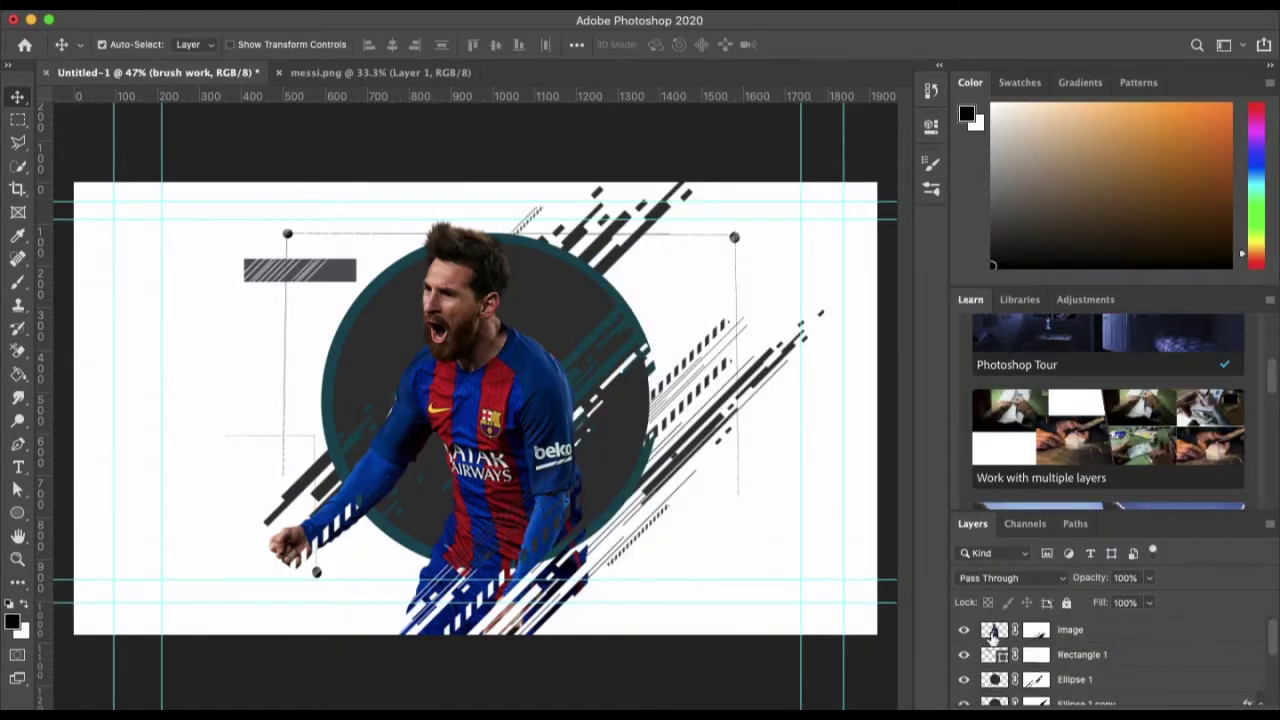
Step: Open the Camera Raw Filter on the image layer and set Whites to -100
click(978, 637)
click(412, 4)
click(476, 110)
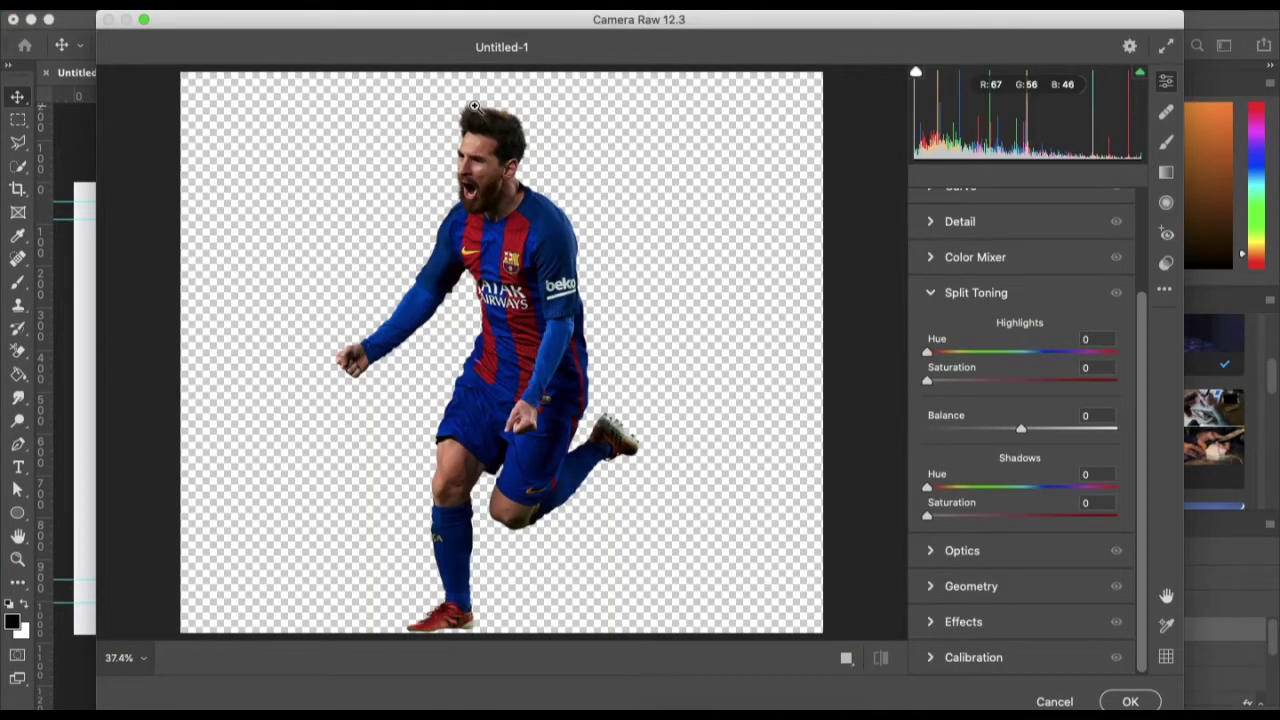
scroll(1086, 432, up, 10)
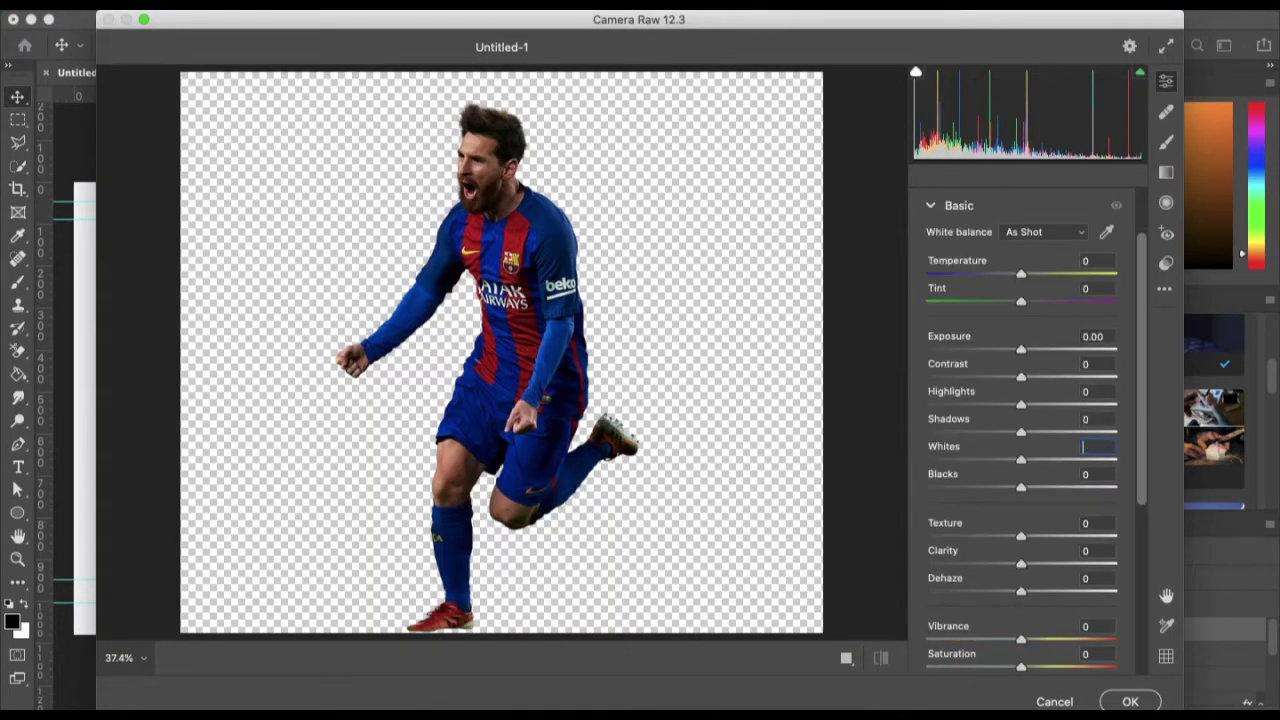
text(-100)
key(Return)
text(-100)
key(Return)
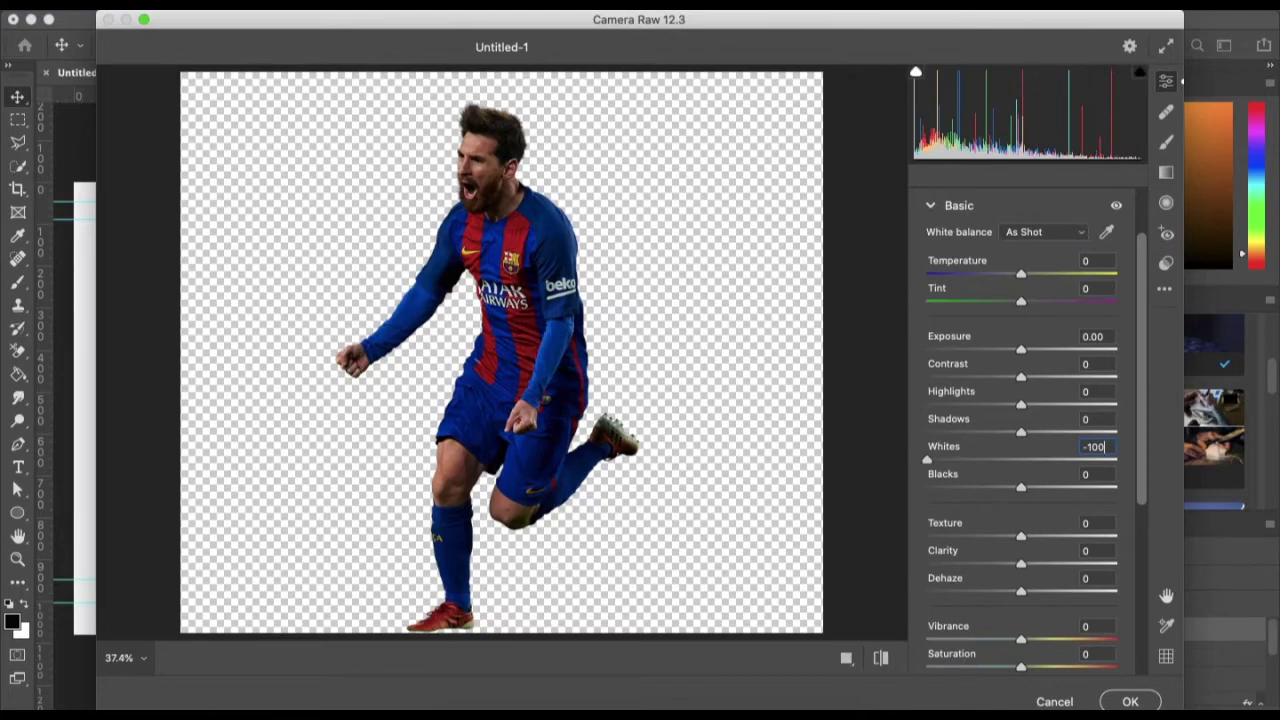
Step: Set Shadows +100, Clarity +100 and Highlights -34 in Camera Raw
click(1094, 418)
text(100)
key(Return)
text(100)
key(Return)
click(1092, 391)
text(-34)
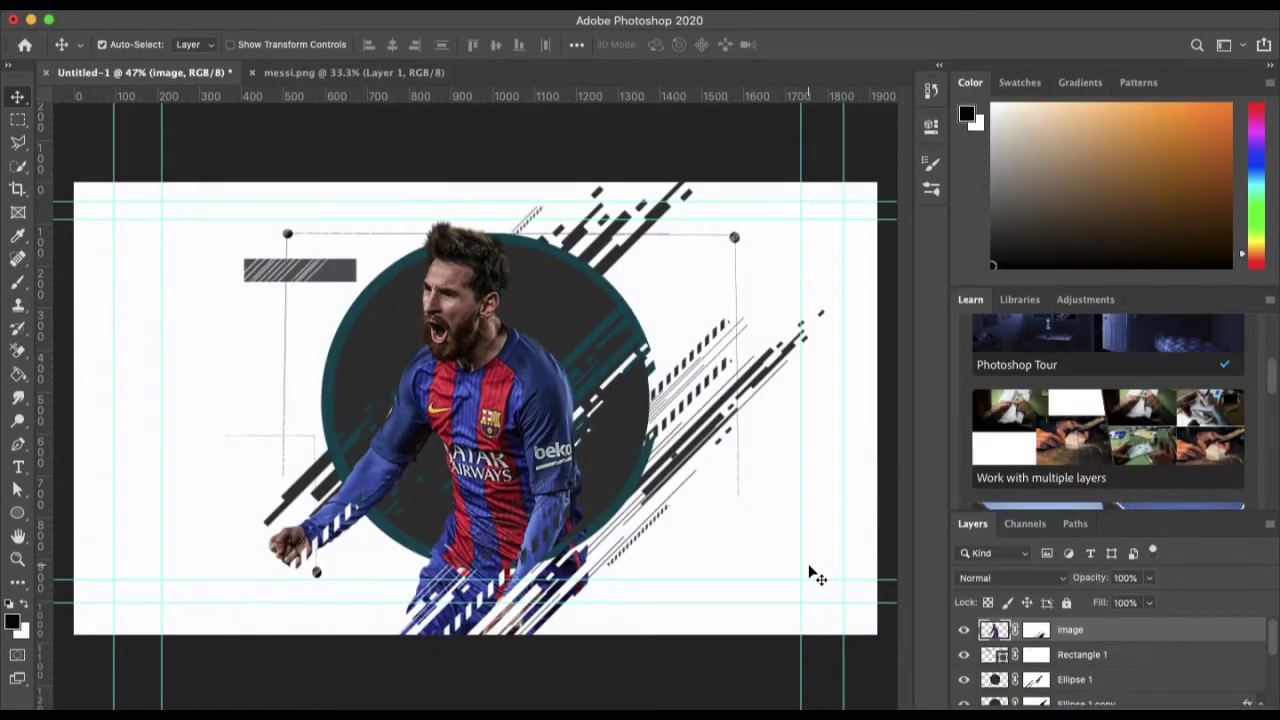
Step: Add a new empty layer above the background and set the foreground colour to grey
scroll(1100, 660, down, 5)
click(1030, 692)
key(ctrl+shift+alt+n)
click(12, 620)
key(Return)
Step: Draw many small grey ellipse dots, plus one larger dot, around the stripes right of the circle
key(u)
mouse_move(655, 537)
mouse_down()
mouse_move(664, 548)
mouse_move(713, 539)
mouse_up()
mouse_move(687, 537)
mouse_down()
mouse_move(695, 544)
mouse_move(645, 562)
mouse_up()
drag(609, 581, 634, 591)
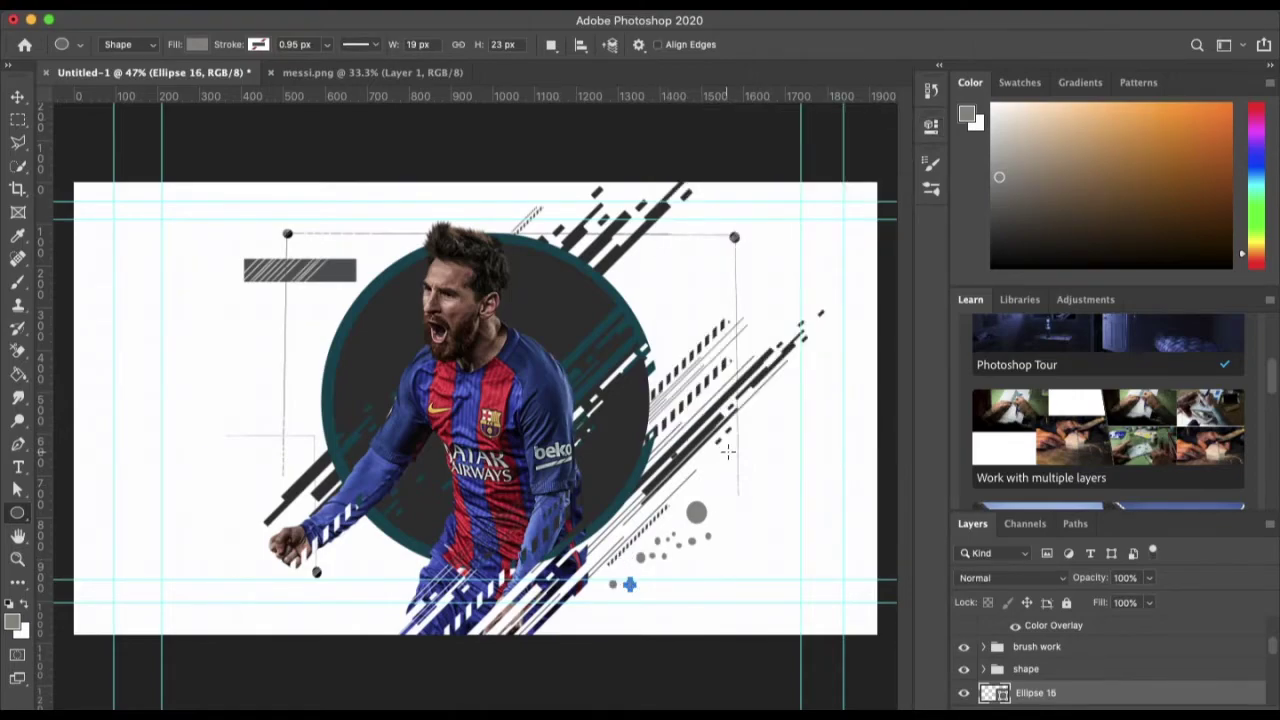
drag(709, 461, 720, 468)
mouse_move(718, 478)
mouse_down()
mouse_move(756, 468)
mouse_move(721, 461)
mouse_up()
drag(725, 451, 767, 454)
mouse_move(769, 395)
mouse_down()
mouse_move(788, 414)
mouse_move(754, 416)
mouse_move(783, 423)
mouse_move(784, 438)
mouse_up()
drag(761, 447, 769, 455)
mouse_move(642, 298)
mouse_down()
mouse_move(672, 345)
mouse_move(692, 325)
mouse_move(700, 334)
mouse_up()
drag(756, 218, 764, 226)
drag(702, 301, 709, 309)
Step: Add small five-sided grey pentagons among the dots and start a text line left of the circle
key(shift+u)
drag(300, 415, 307, 408)
drag(724, 506, 731, 499)
drag(685, 299, 692, 292)
mouse_move(776, 451)
mouse_down()
mouse_move(784, 443)
mouse_move(774, 472)
mouse_up()
key(t)
click(215, 337)
Step: Finish the 'MESSI DESIGN' caption, shrink it and nudge it under the striped bar
text(M)
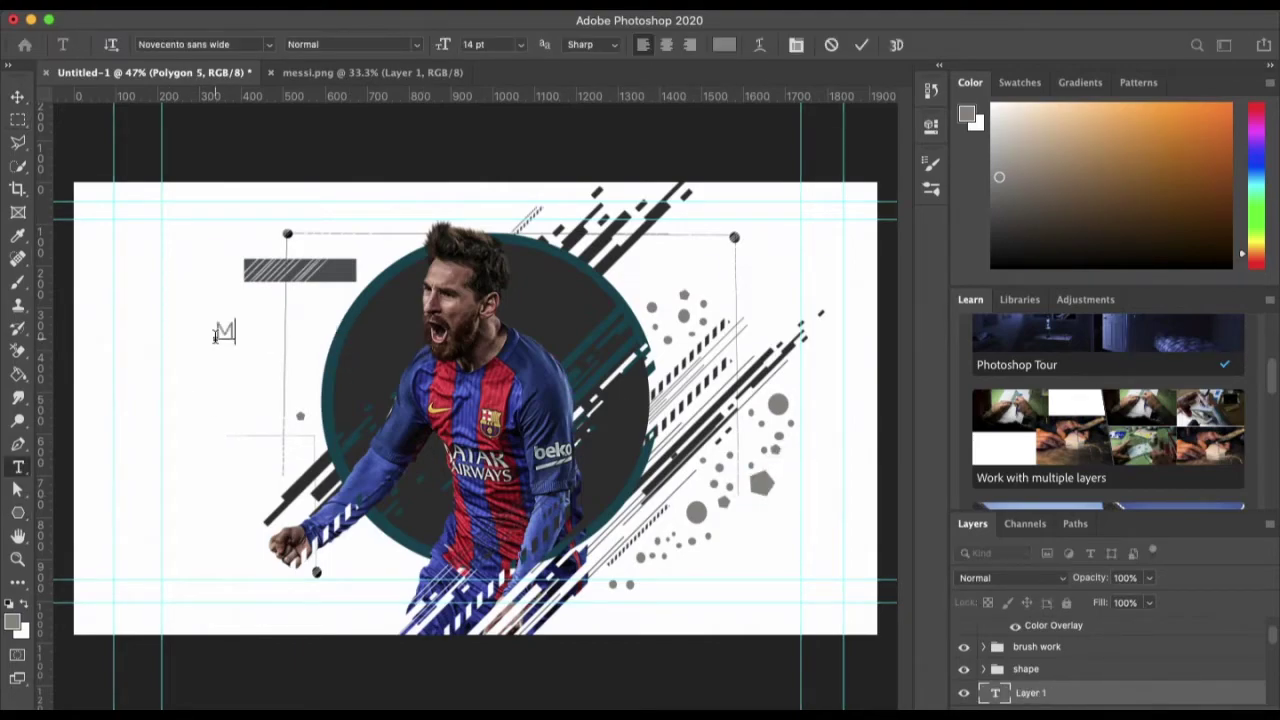
text(IGN)
key(Escape)
key(v)
key(ctrl+t)
key(Return)
key(shift+Up)
key(shift+Up)
key(shift+Up)
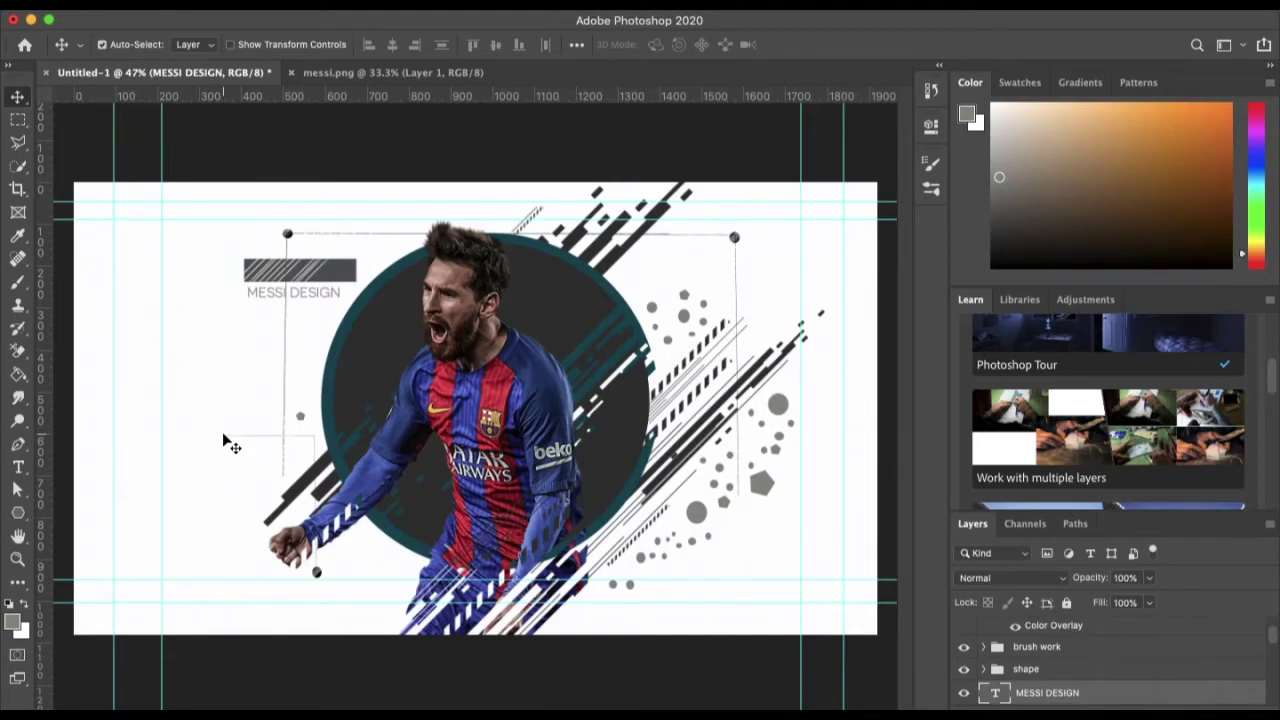
Step: Draw another small pentagon near the stripes and add a new empty layer for brush work
key(u)
drag(749, 346, 757, 337)
key(v)
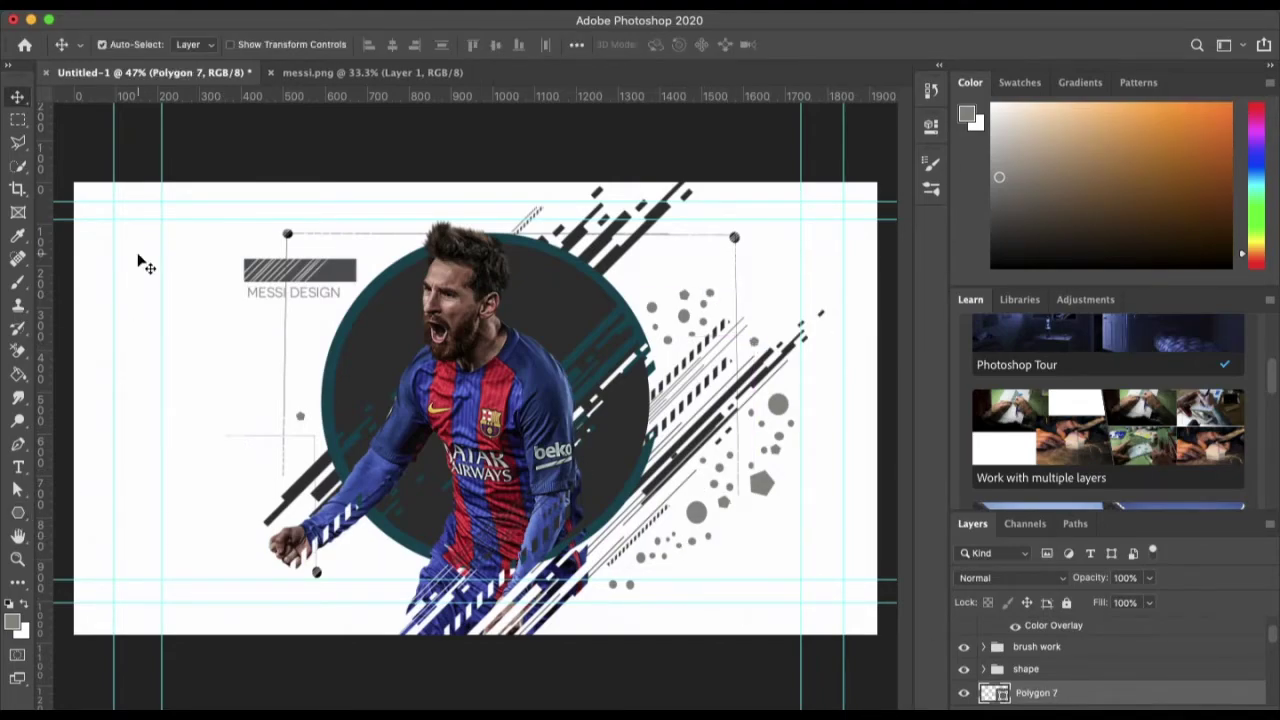
key(ctrl+shift+alt+n)
key(b)
click(110, 44)
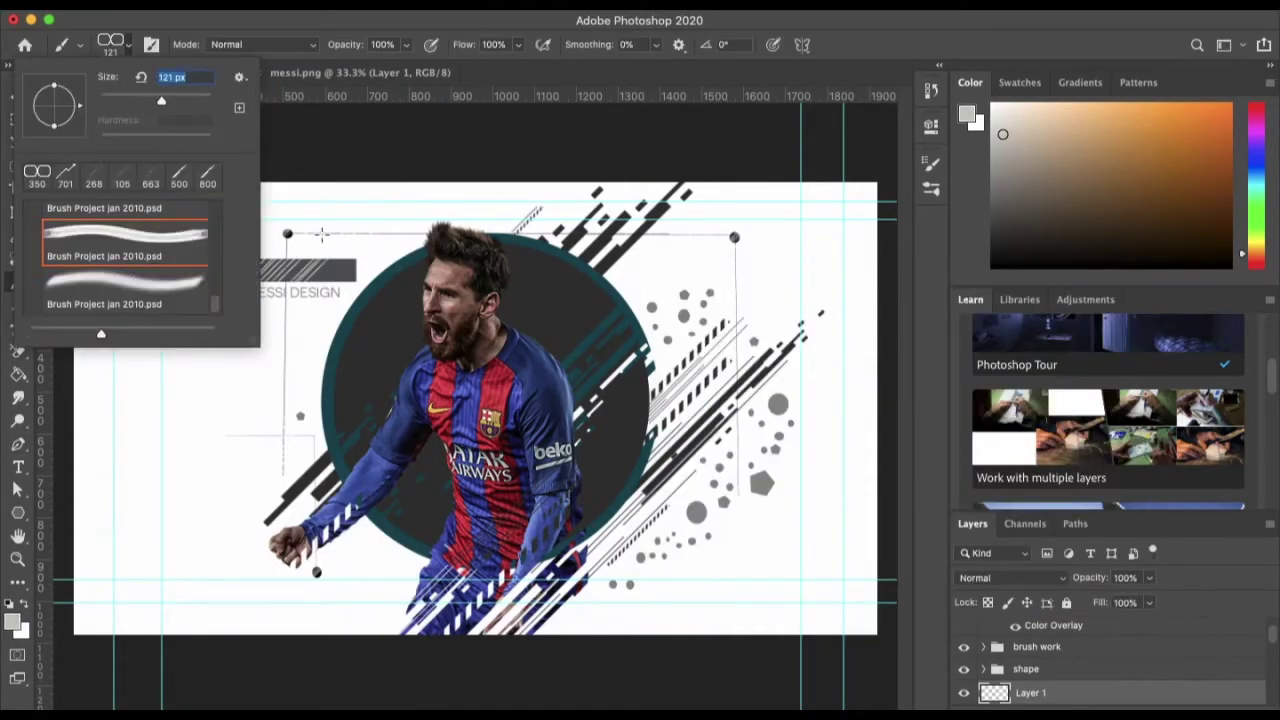
Step: Draw thin outlined pentagons near the caption and above the circle
drag(286, 314, 320, 340)
click(259, 45)
key(Escape)
key(v)
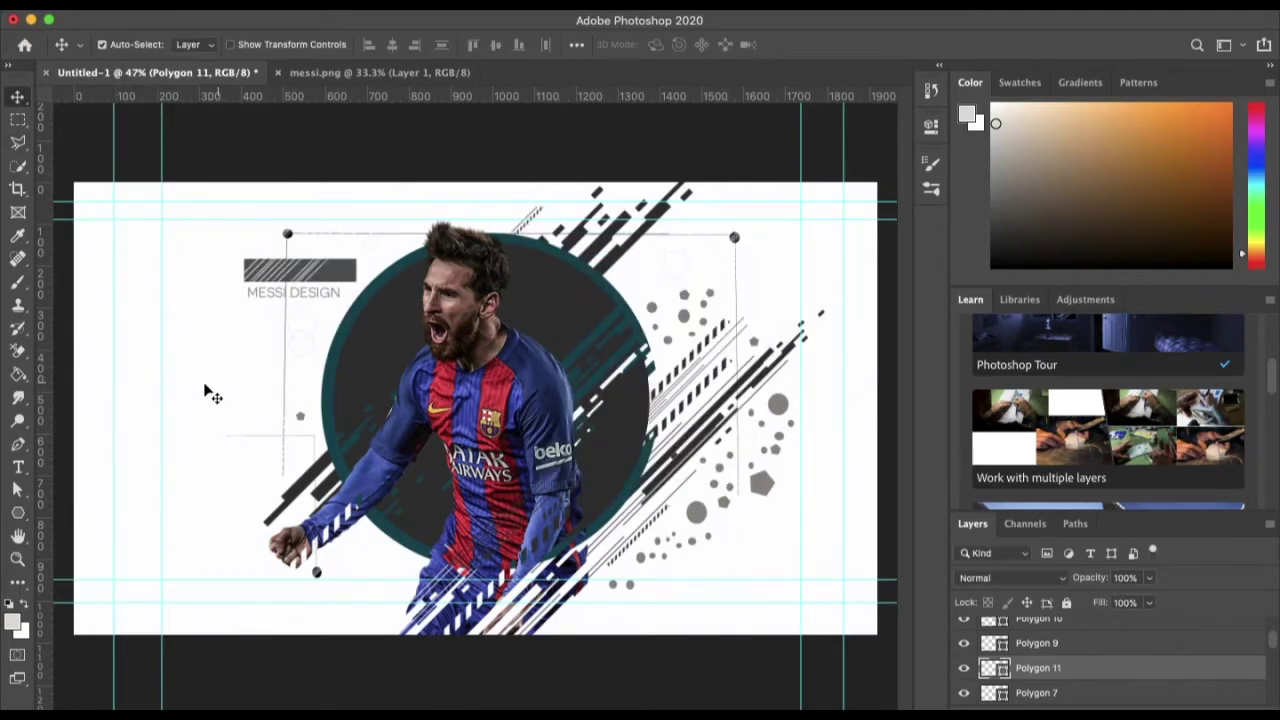
key(u)
click(195, 385)
key(Return)
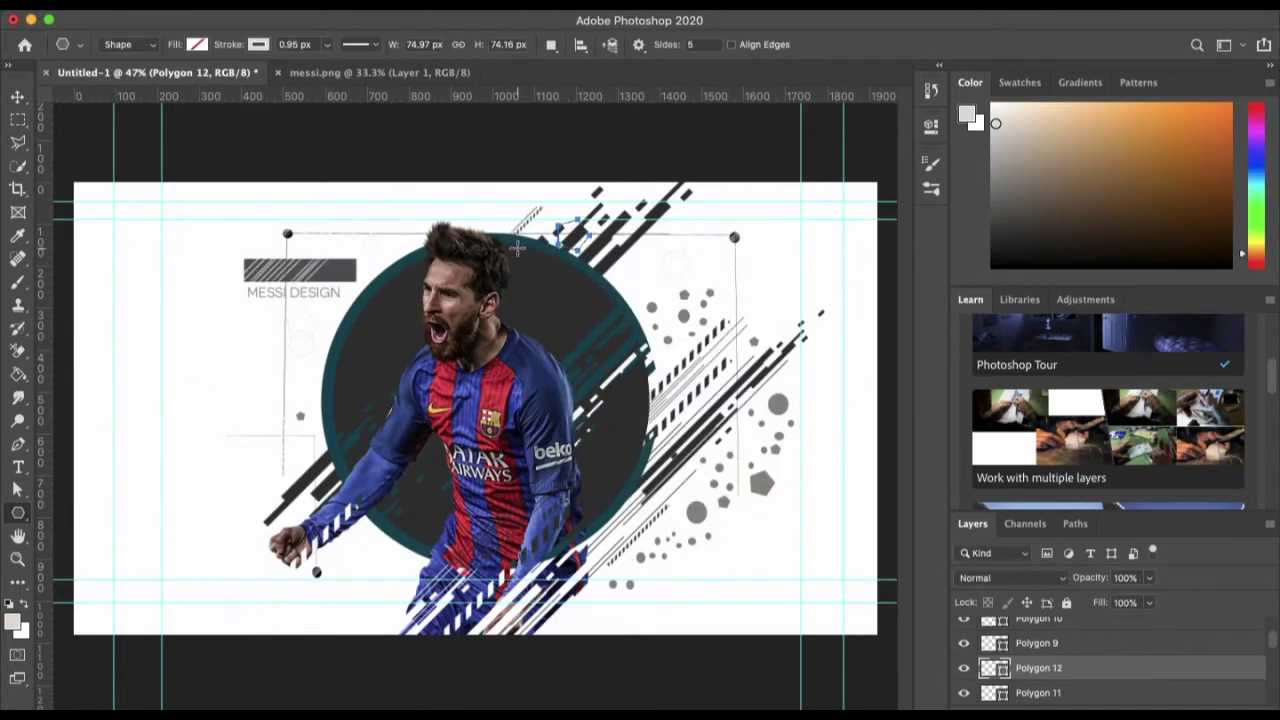
key(v)
Step: Select all the Ellipse and Polygon layers in the Layers panel
scroll(1060, 660, down, 5)
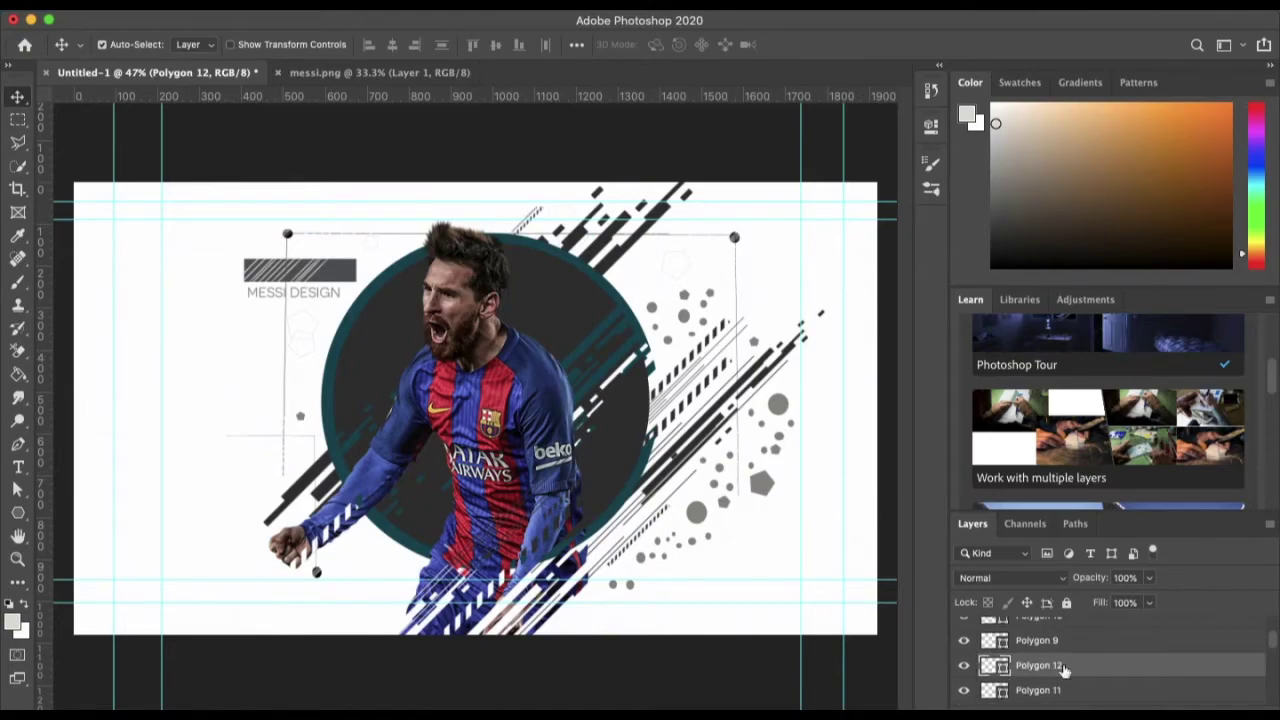
shift+click(1057, 666)
scroll(1065, 675, down, 2)
scroll(1060, 665, down, 2)
scroll(1055, 655, down, 2)
scroll(1050, 645, down, 2)
scroll(1047, 641, down, 2)
scroll(1045, 644, down, 2)
scroll(1043, 647, down, 2)
scroll(1040, 650, down, 2)
scroll(1040, 650, down, 5)
scroll(1040, 650, down, 5)
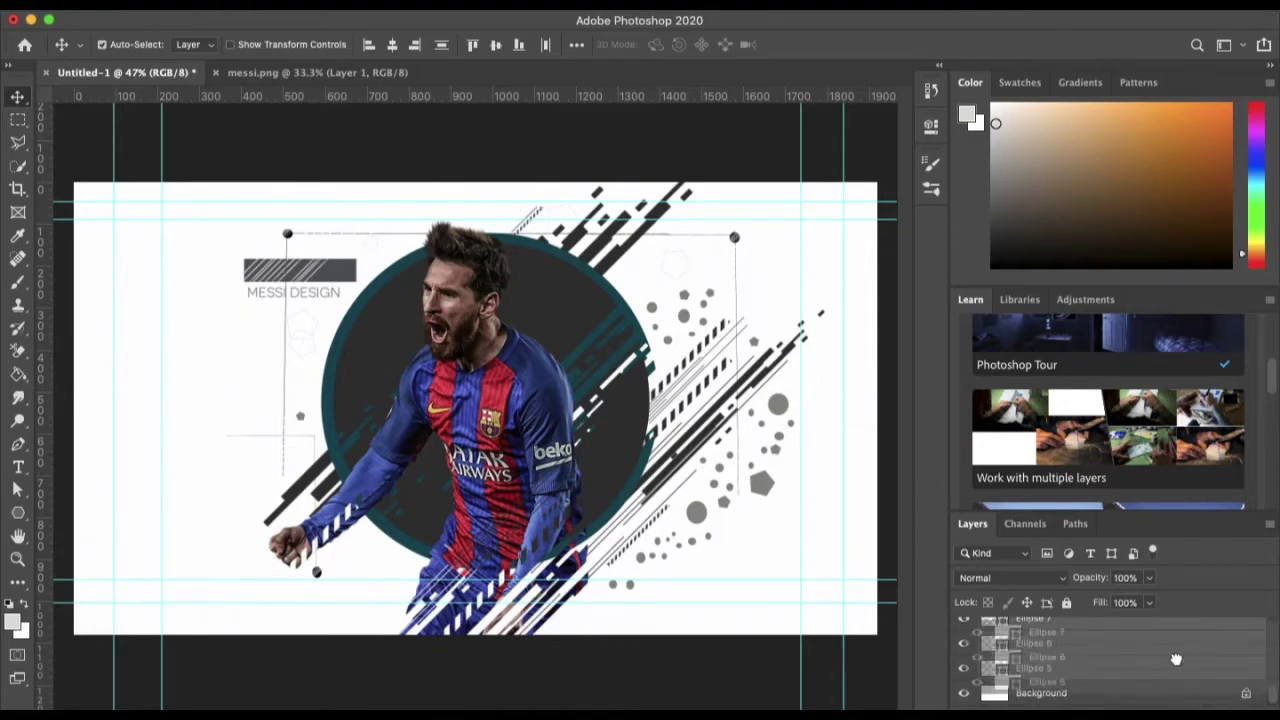
Step: Group the selected dot and polygon layers and name the group ELLIPSE AND POLYGON
key(ctrl+g)
double_click(1030, 644)
text(YGON)
key(Return)
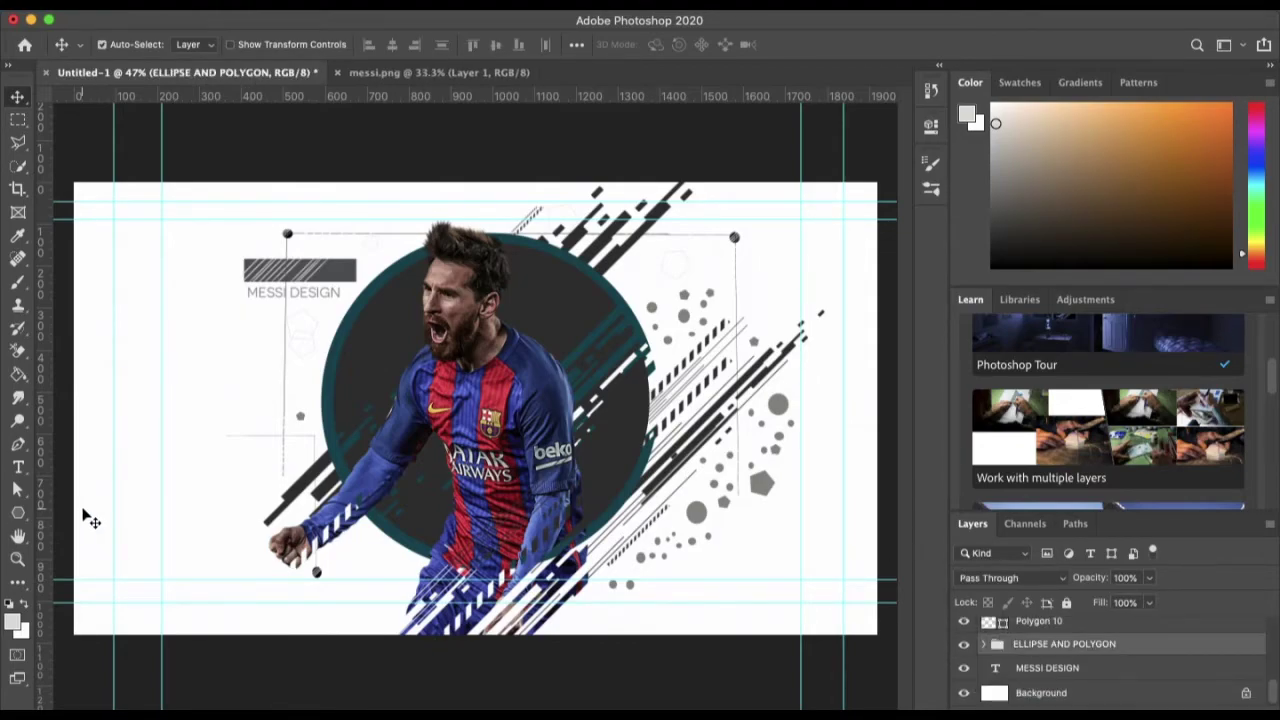
Step: Apply the Oil Paint filter to the image copy layer
click(865, 467)
click(400, 5)
mouse_move(431, 329)
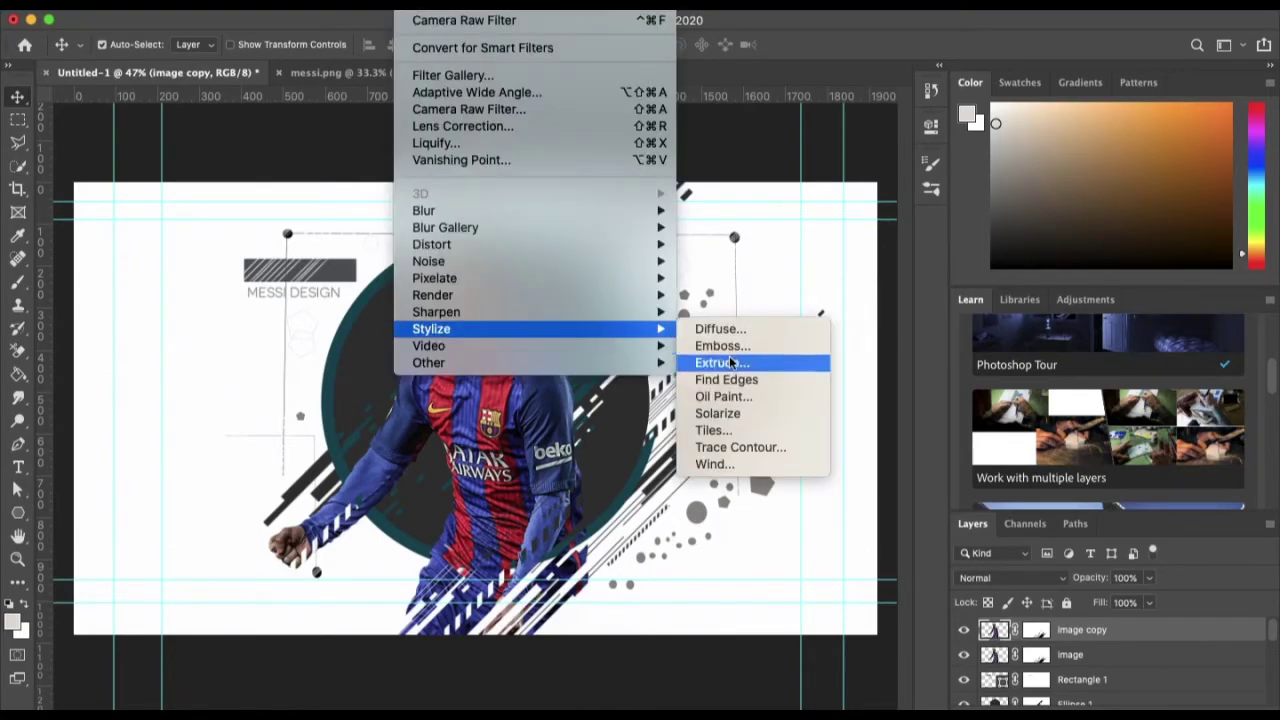
click(729, 403)
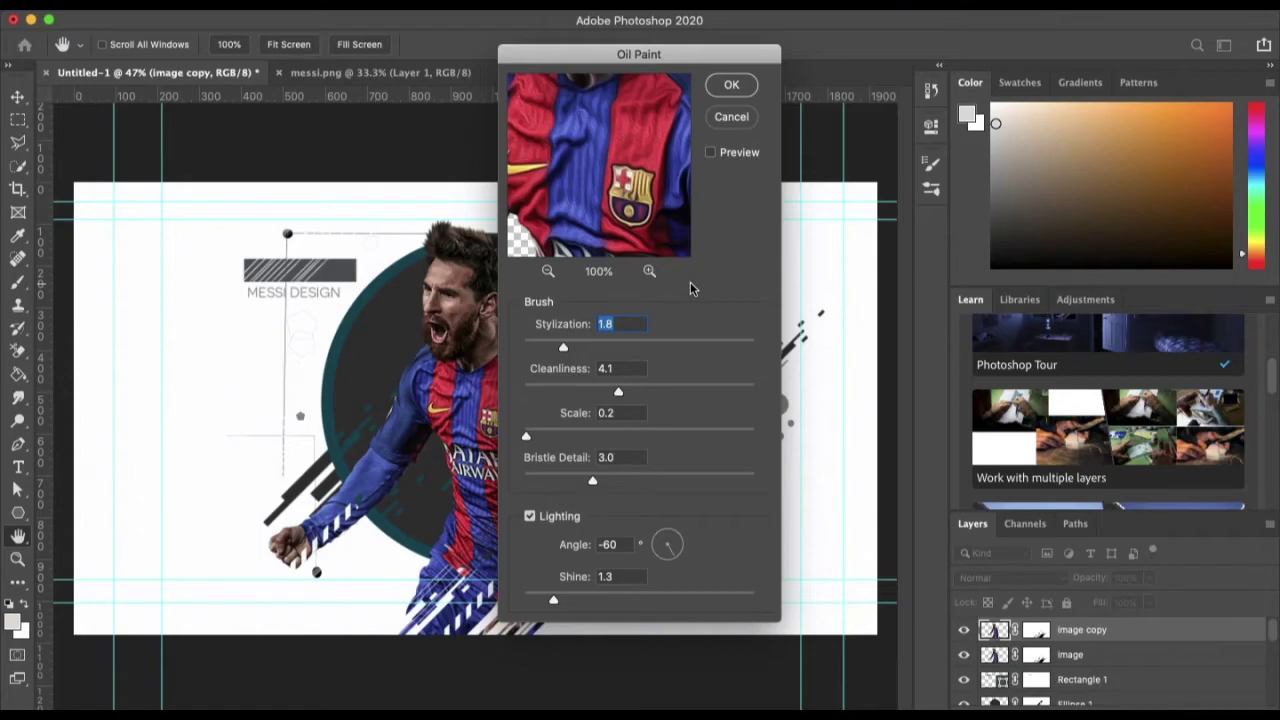
click(731, 85)
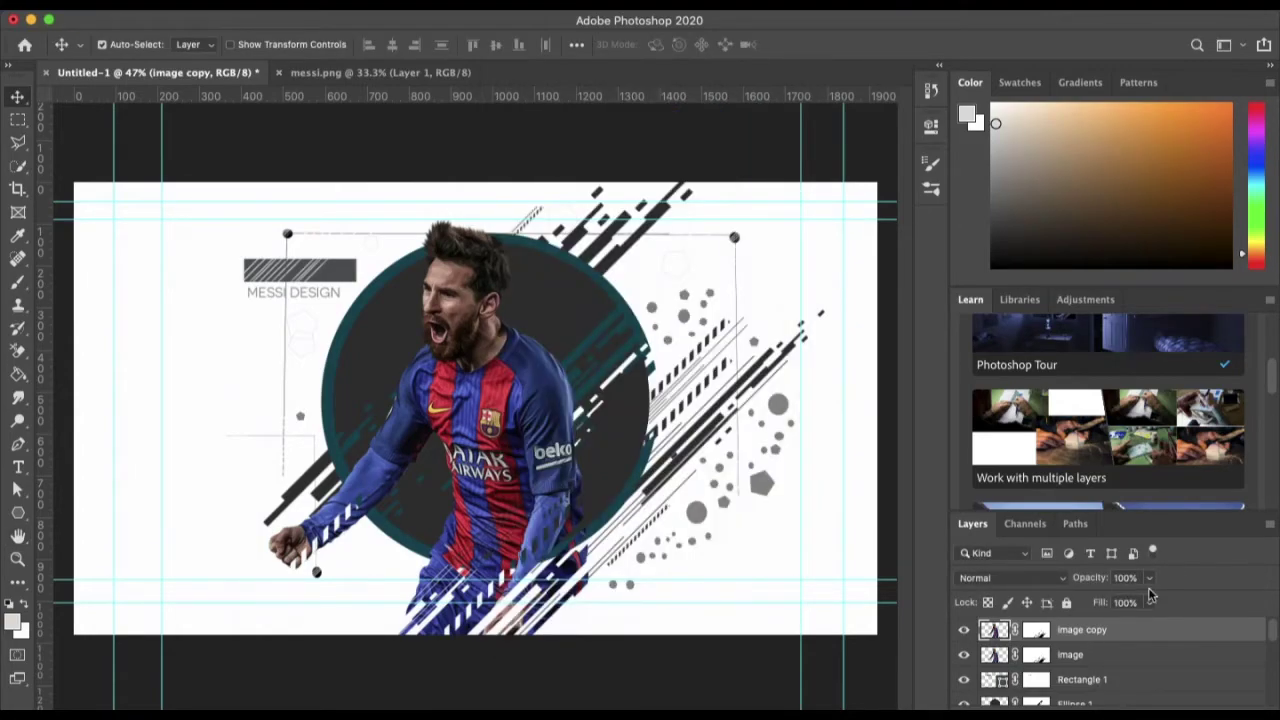
Step: Mask part of the oil-paint effect with a soft black brush, then stamp visible layers into Layer 1
click(1036, 629)
key(b)
click(110, 44)
click(60, 245)
key(Return)
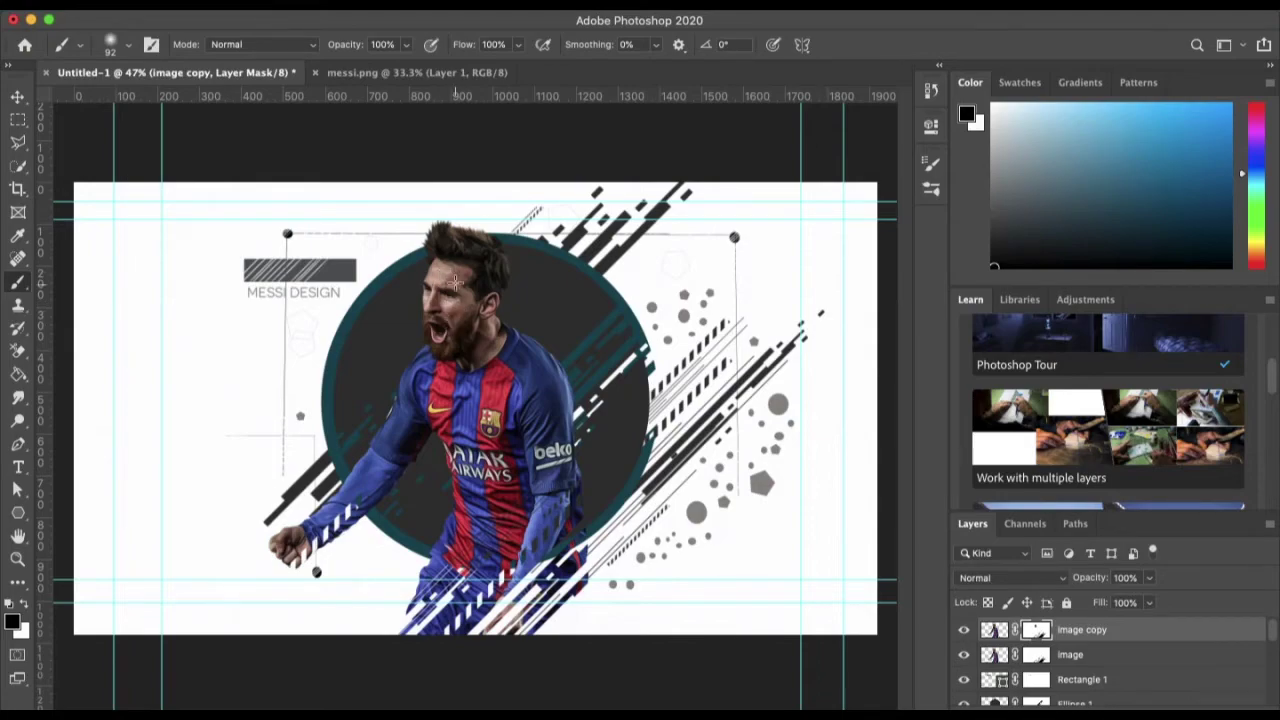
click(17, 96)
key(ctrl+alt+shift+e)
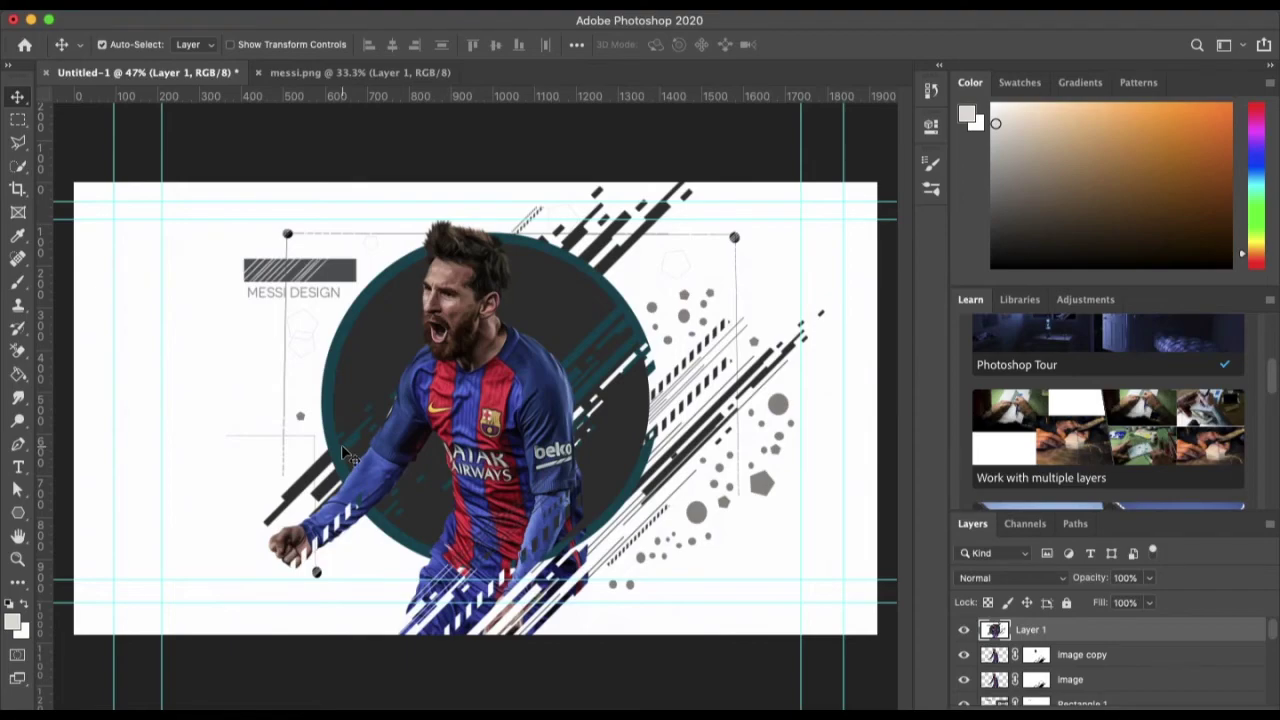
Step: Open Camera Raw on the merged layer and set Clarity 33 and Dehaze 52
click(405, 10)
click(460, 108)
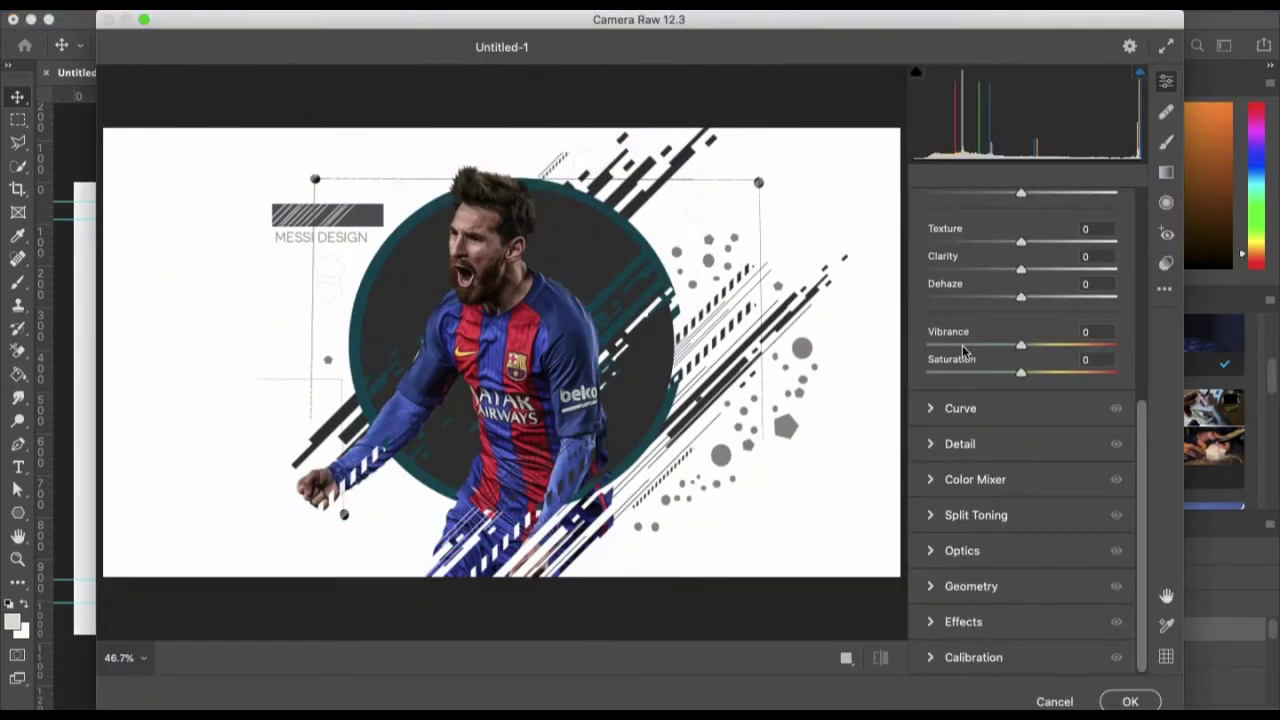
scroll(960, 350, up, 5)
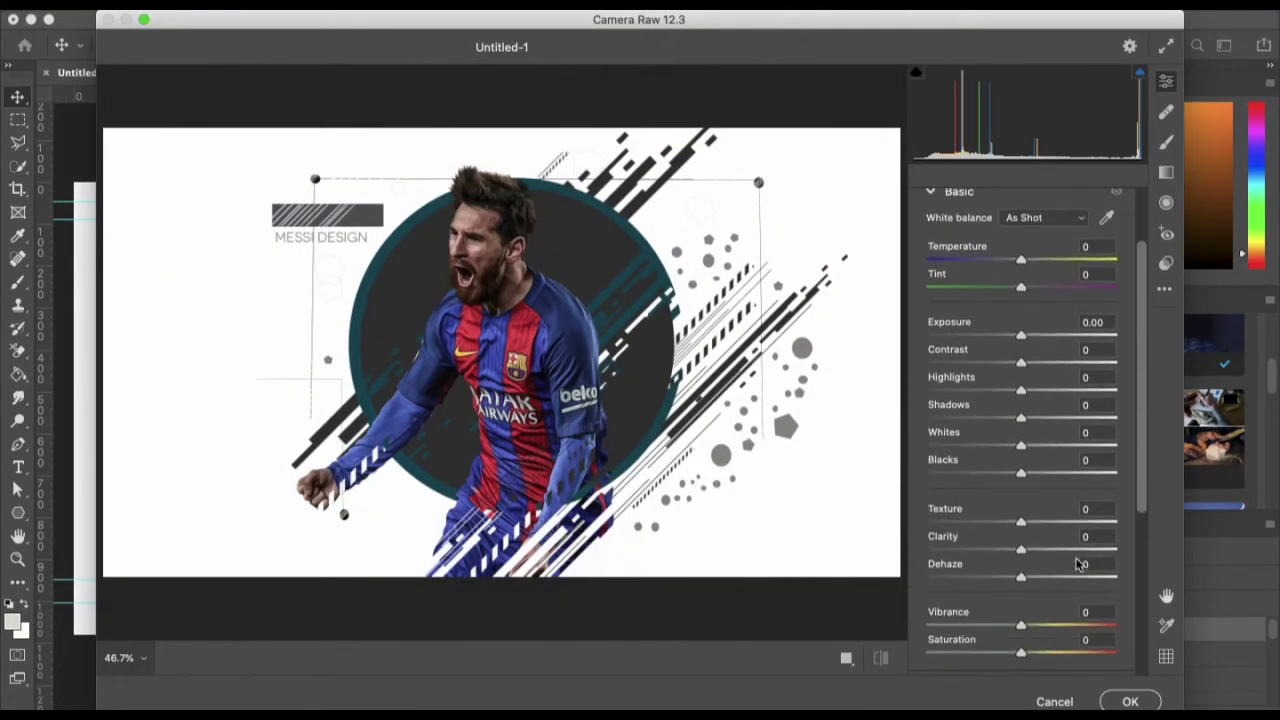
click(1096, 536)
text(33)
key(Tab)
text(52)
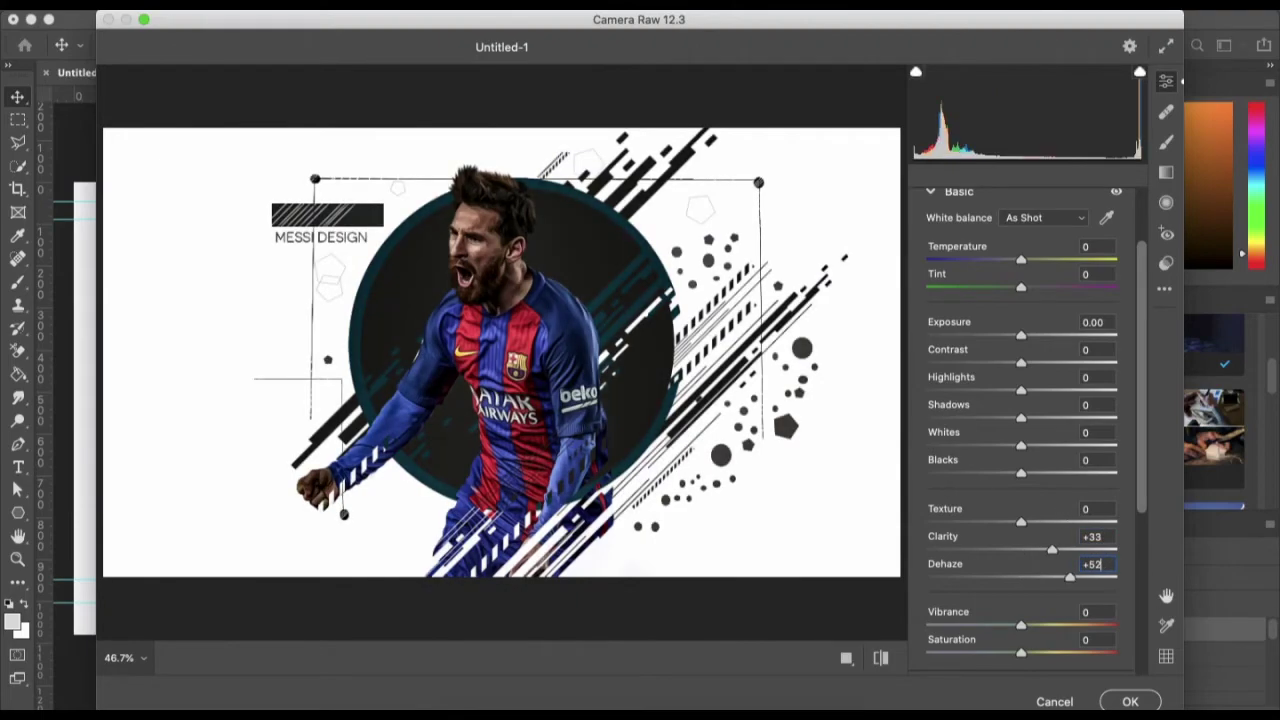
Step: Set the Detail sharpening amount to 22
scroll(1020, 400, up, 3)
click(930, 277)
click(931, 347)
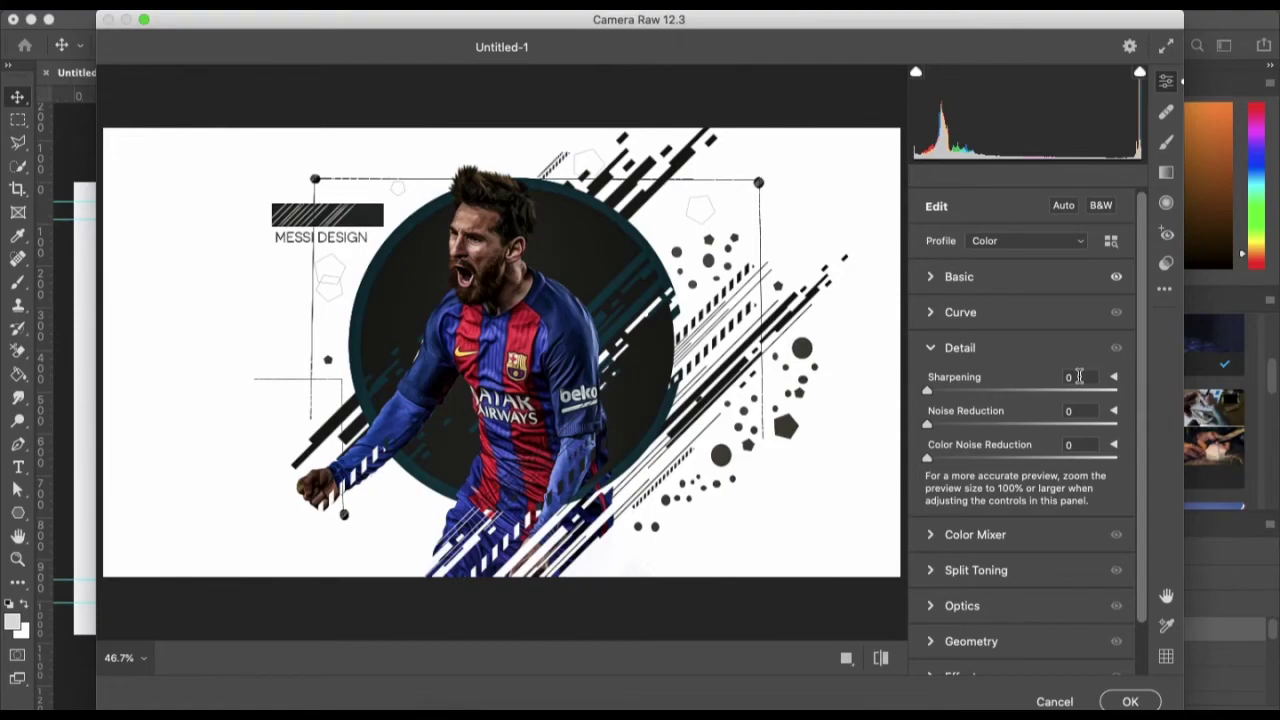
click(1113, 377)
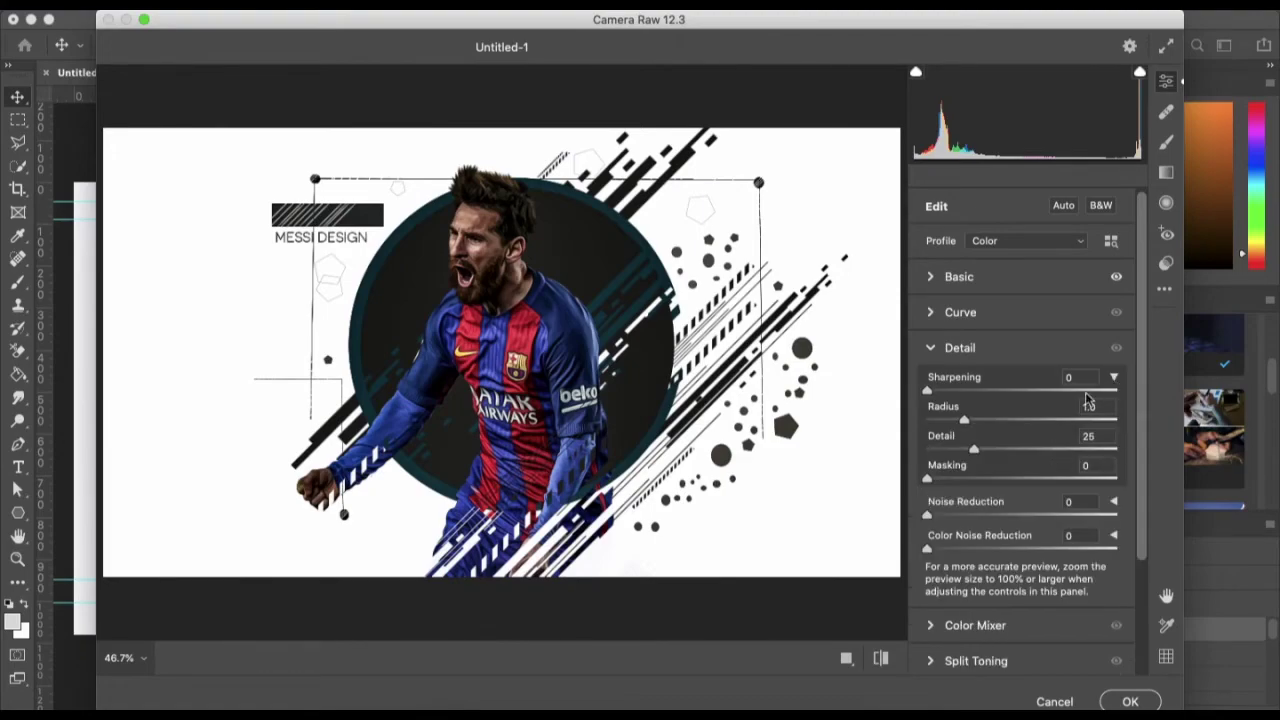
click(1113, 377)
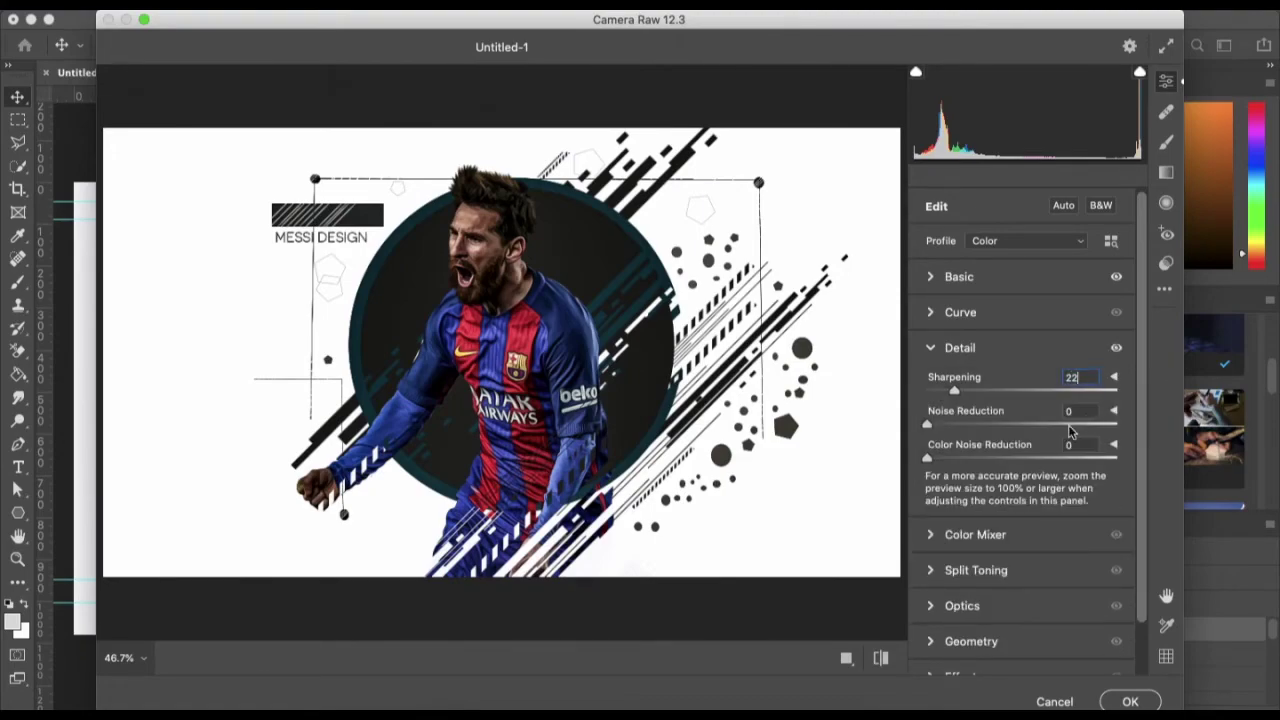
click(931, 277)
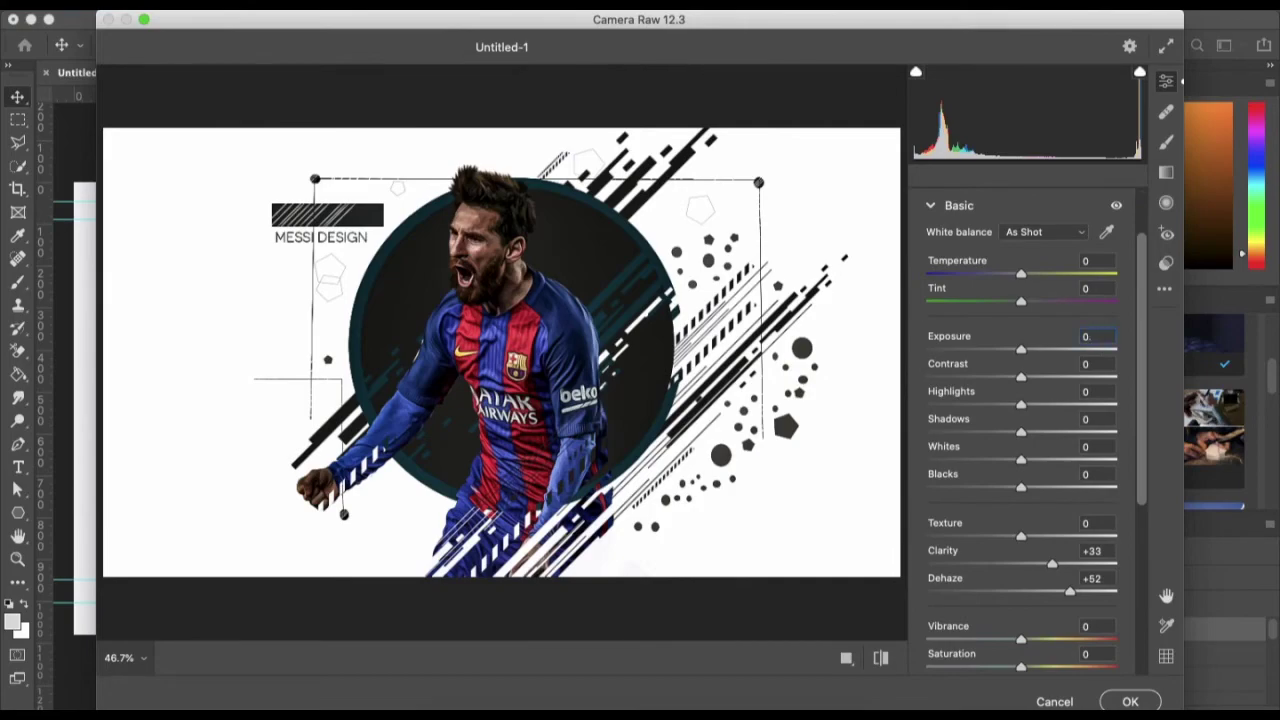
Step: Tint highlights with split toning hue 117, saturation 33, set exposure +0.35 and apply
click(931, 205)
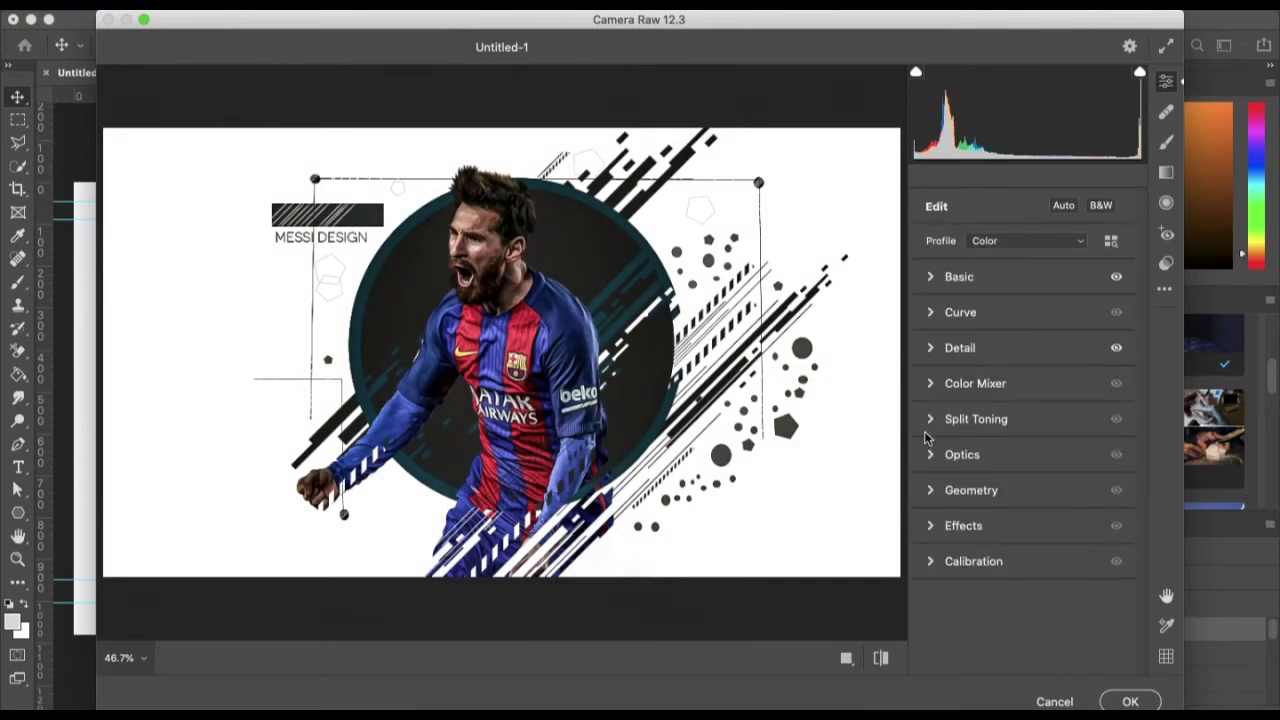
click(931, 419)
key(Tab)
text(33)
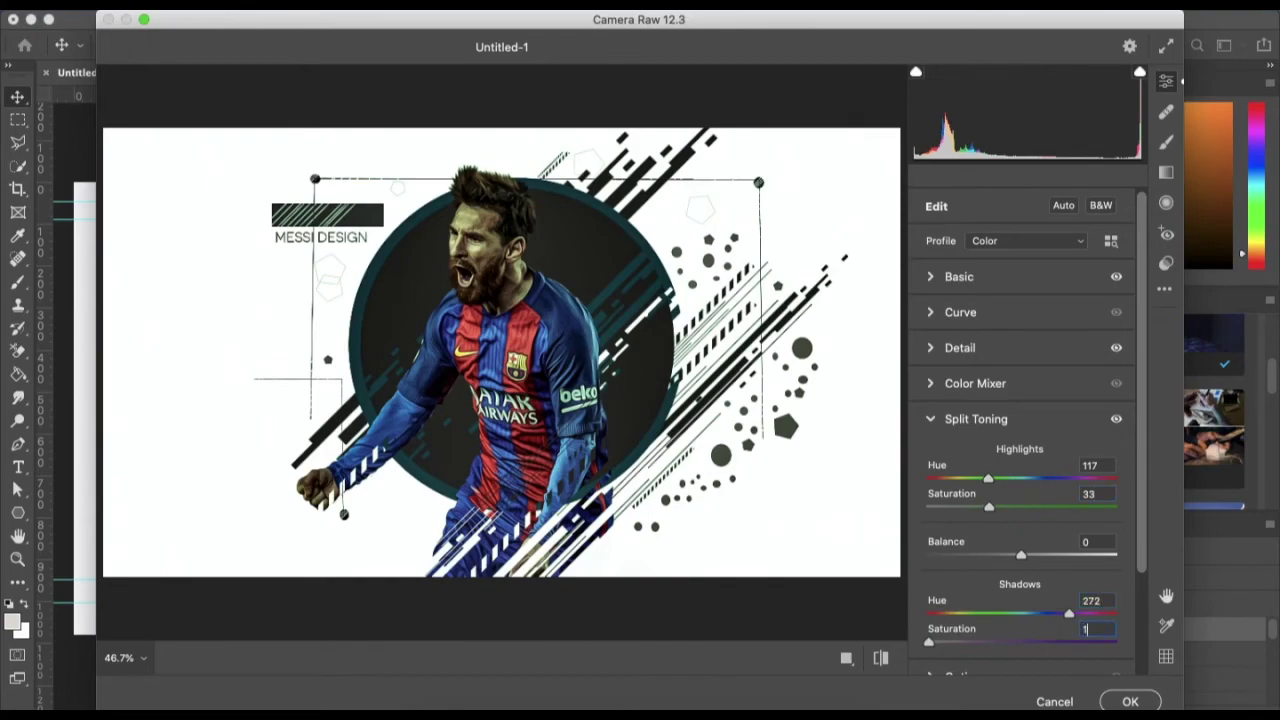
click(958, 277)
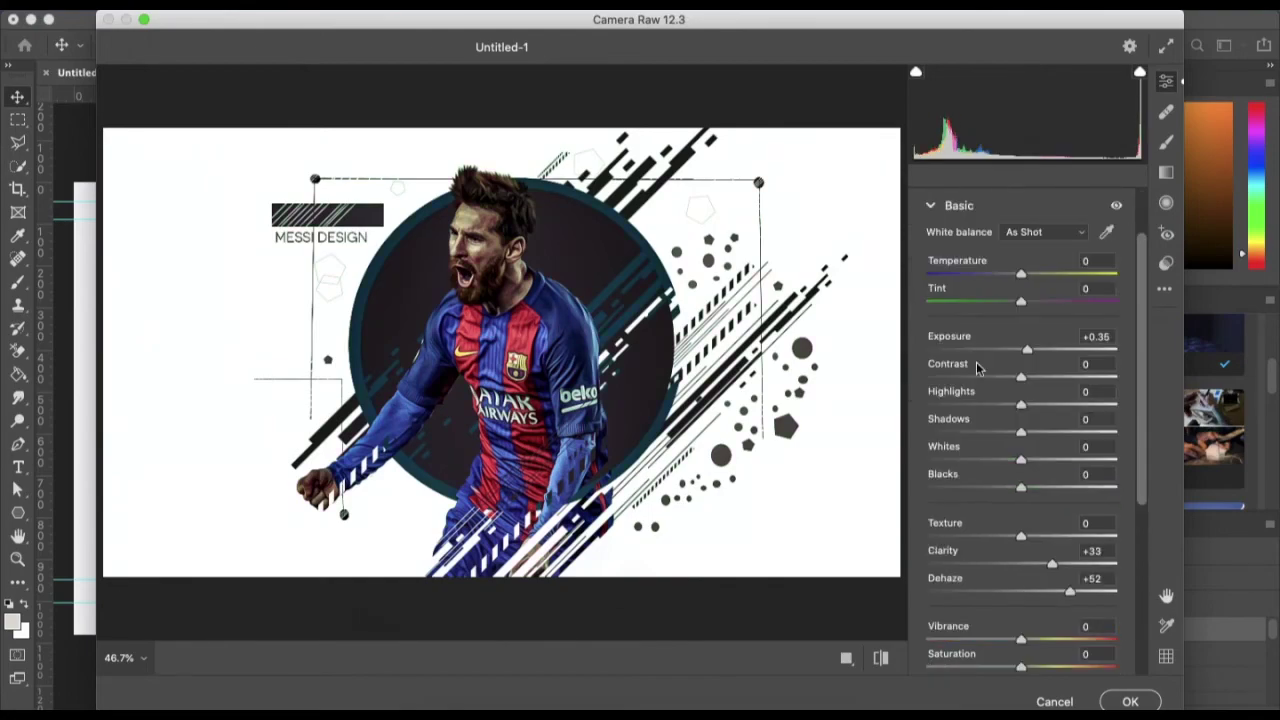
key(Return)
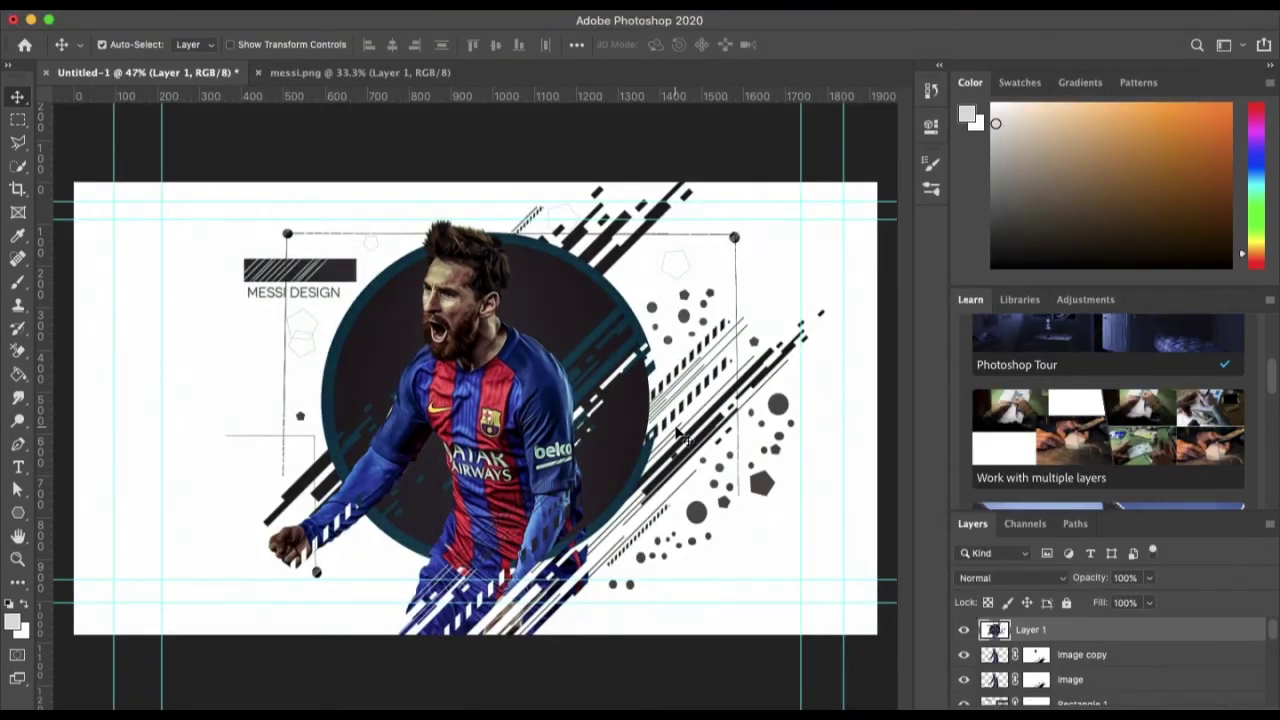
Step: Drag all four guides off the canvas back onto the rulers
drag(476, 220, 476, 96)
drag(113, 330, 20, 330)
drag(163, 323, 20, 389)
drag(320, 580, 320, 96)
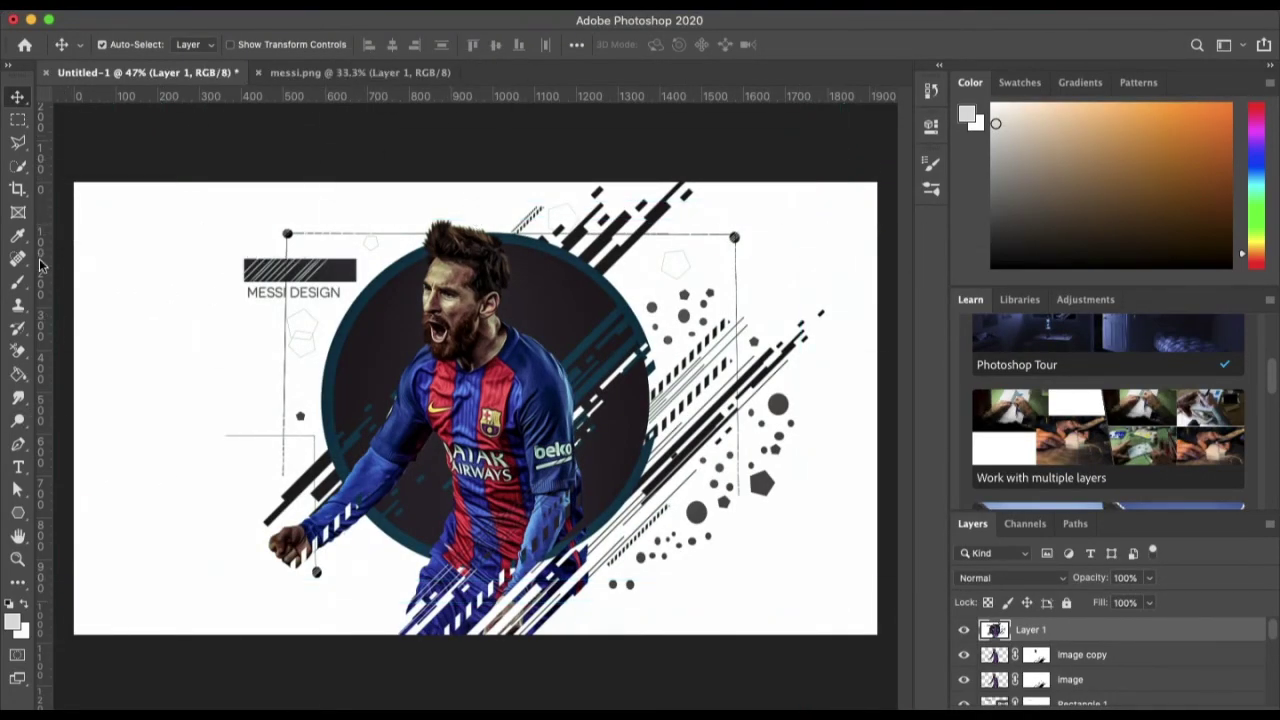